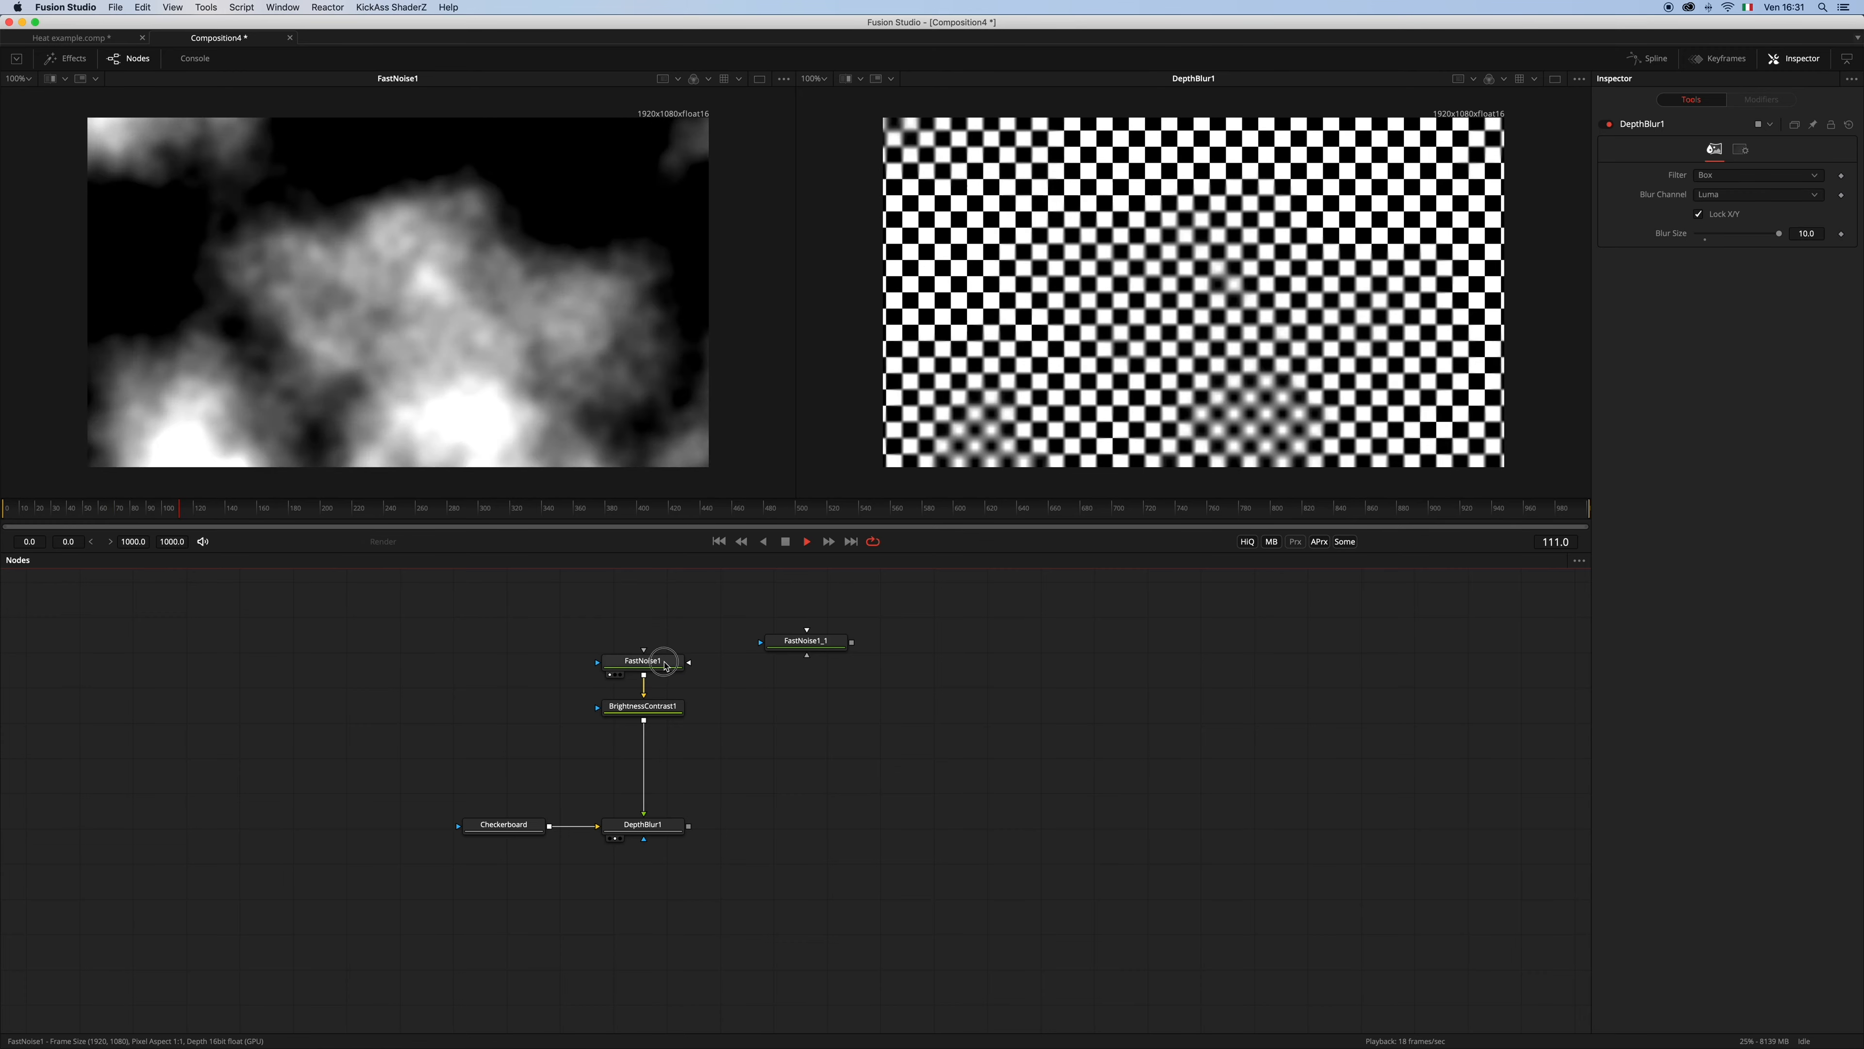
Stop playback, add a Displace node after DepthBlur1, and connect the FastNoise1_1 output to its displacement input
{"action": "left_click_drag", "start_coordinate": [643, 660], "coordinate": [643, 648]}
{"action": "key", "text": "space"}
{"action": "left_click", "coordinate": [644, 825]}
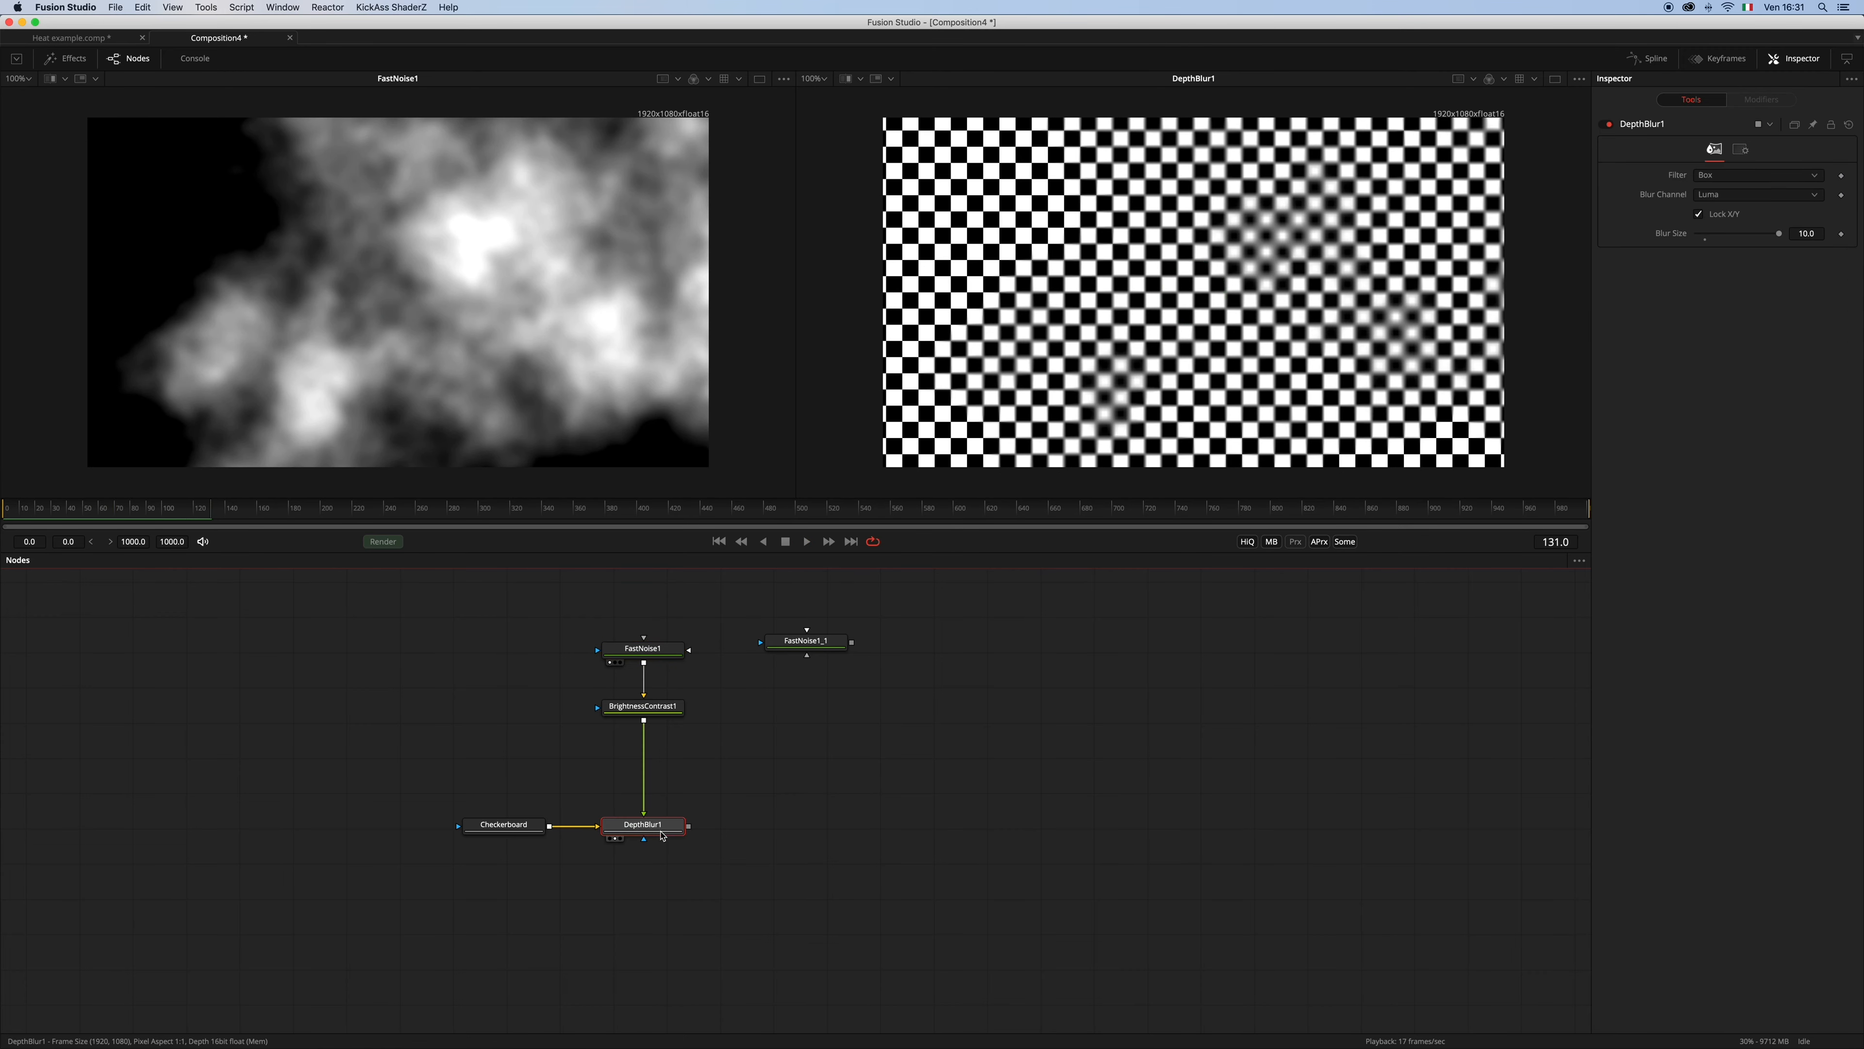
{"action": "key", "text": "shift+space"}
{"action": "type", "text": "bc"}
{"action": "key", "text": "BackSpace"}
{"action": "key", "text": "BackSpace"}
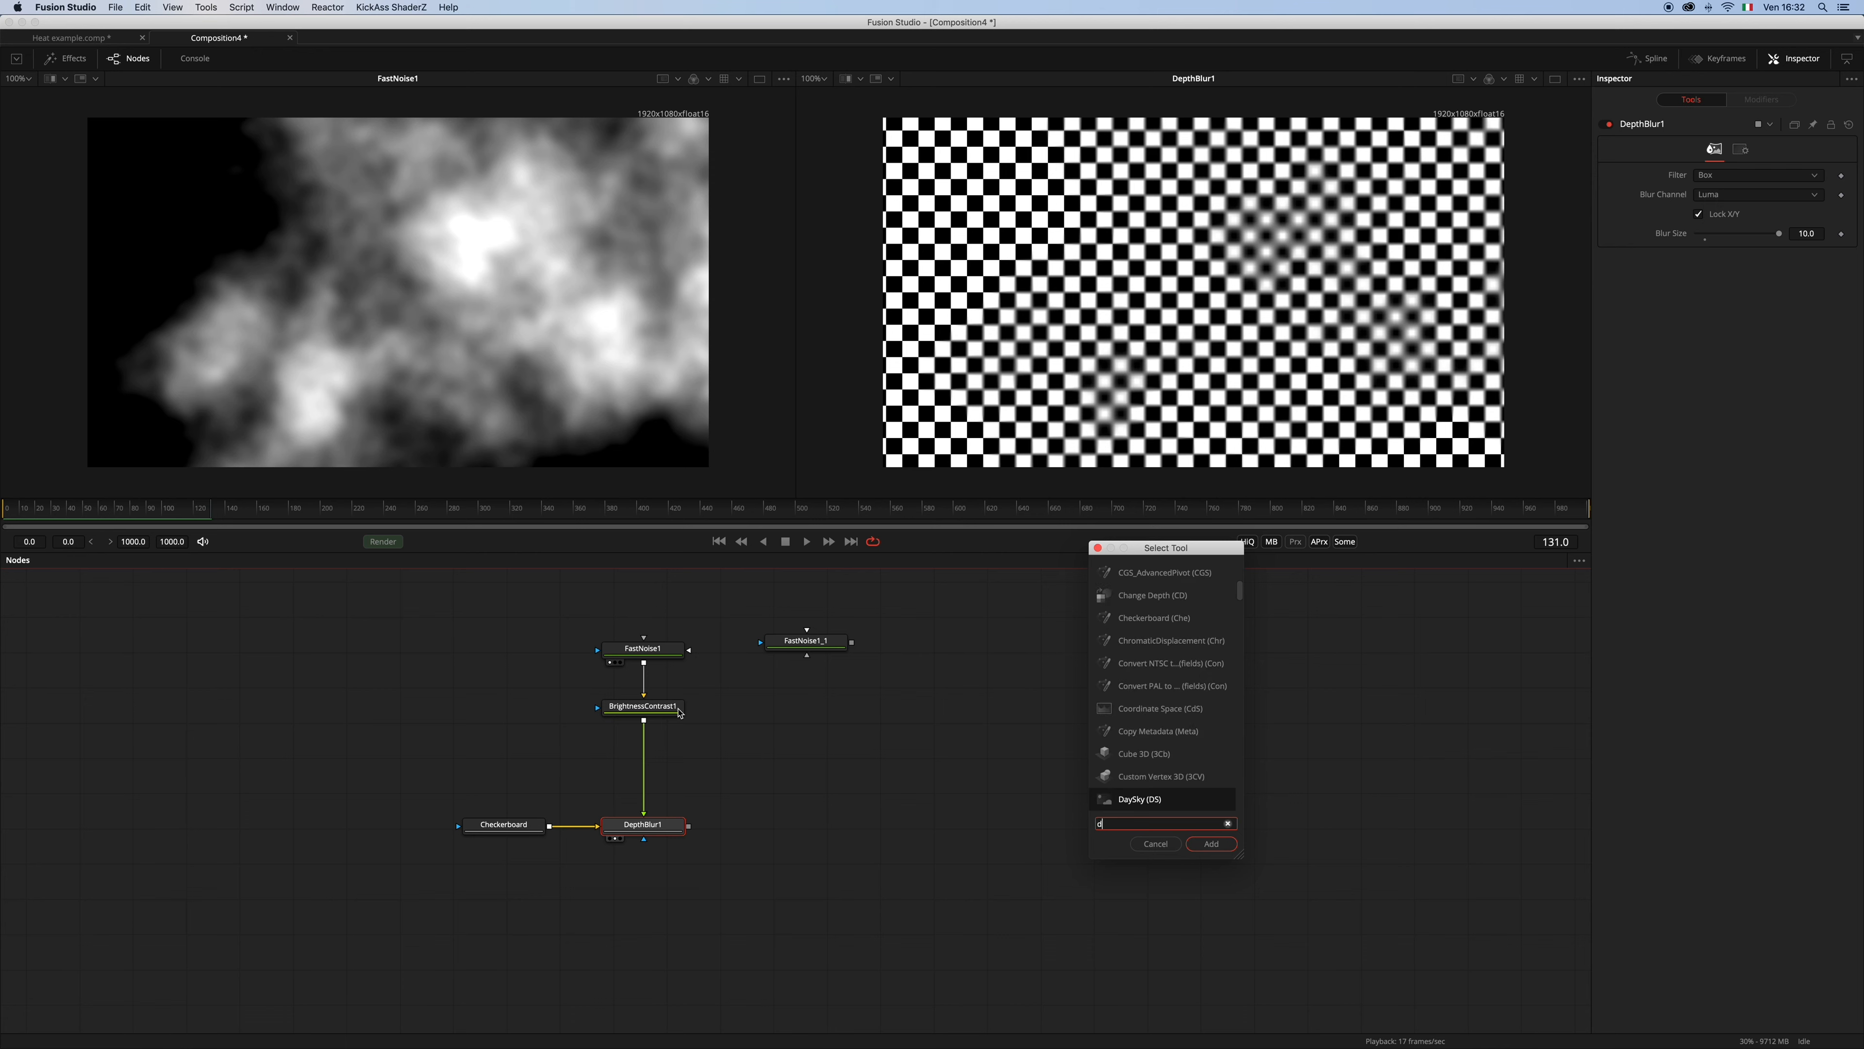
{"action": "type", "text": "dis"}
{"action": "key", "text": "Down"}
{"action": "key", "text": "Down"}
{"action": "key", "text": "Return"}
{"action": "left_click_drag", "start_coordinate": [753, 824], "coordinate": [818, 823]}
{"action": "left_click_drag", "start_coordinate": [852, 642], "coordinate": [805, 824]}
Insert a Create Bump Map node between FastNoise1_1 and Displace1
{"action": "left_click", "coordinate": [834, 647]}
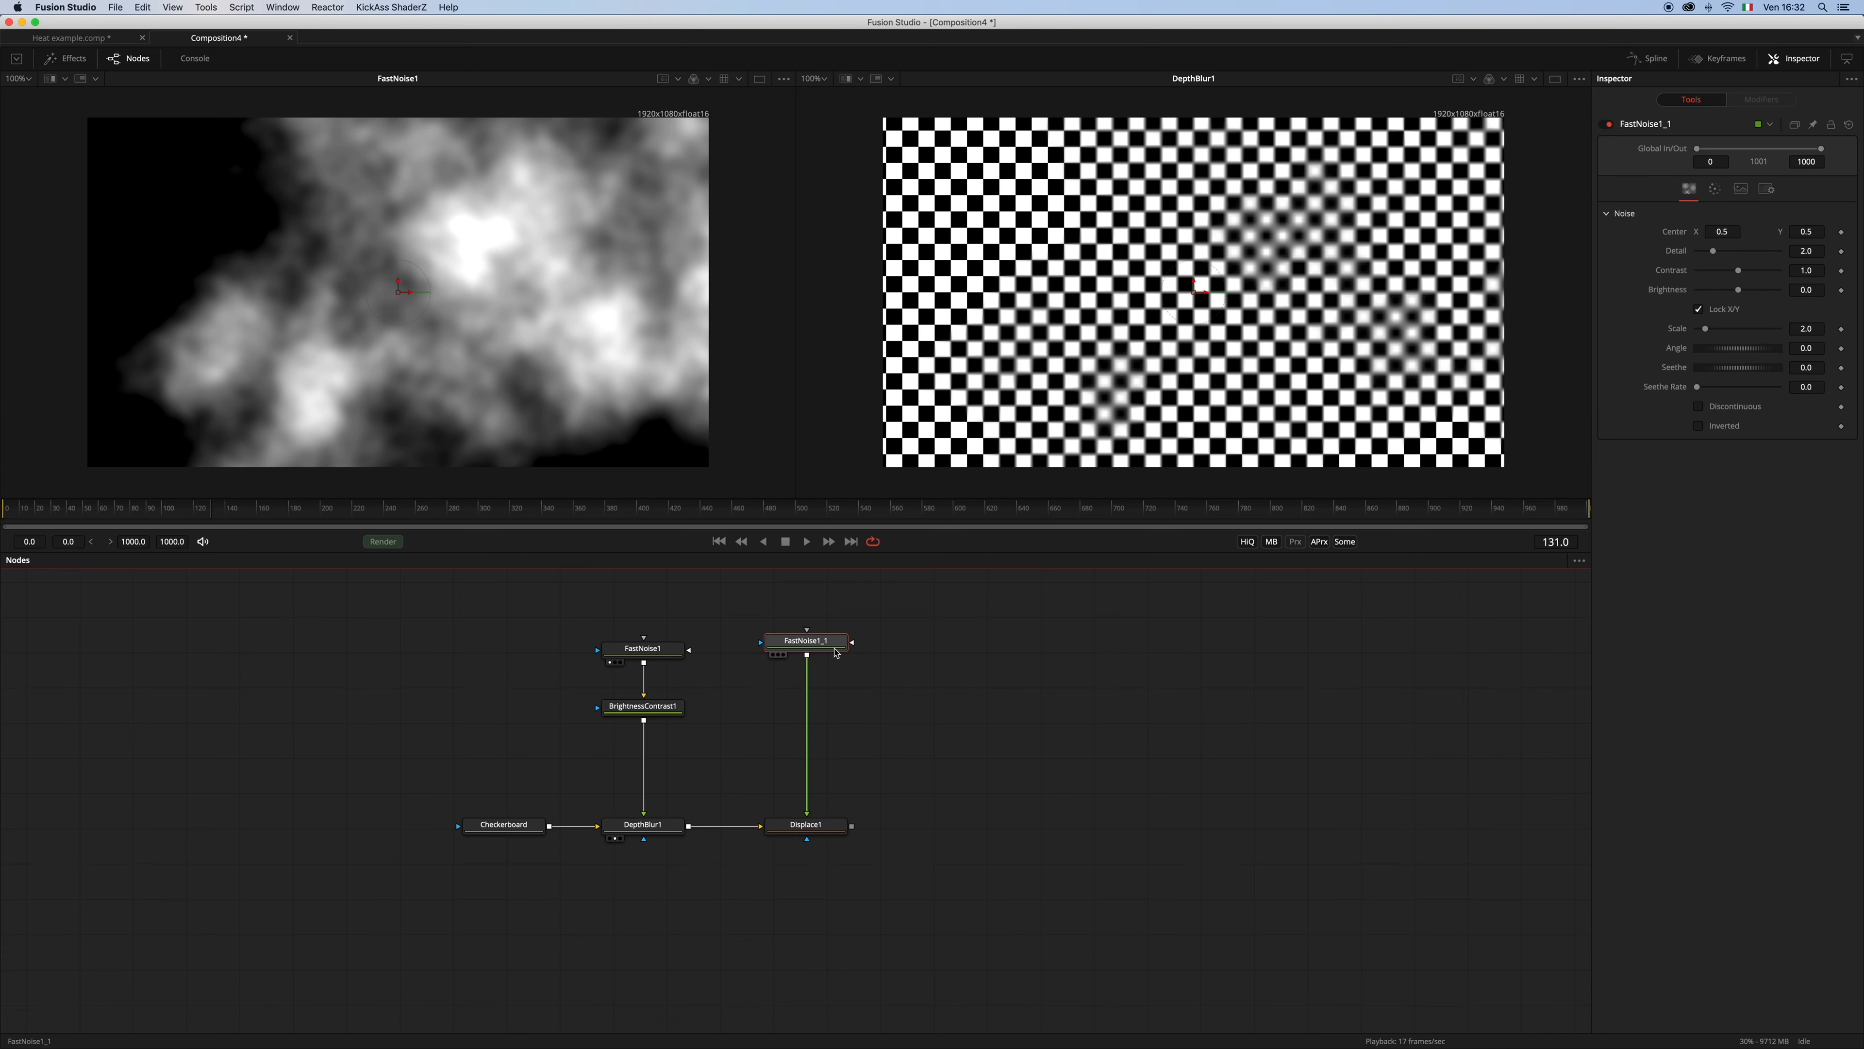
{"action": "key", "text": "shift+space"}
{"action": "type", "text": "discre"}
{"action": "key", "text": "Down"}
{"action": "key", "text": "Up"}
{"action": "key", "text": "Return"}
{"action": "left_click_drag", "start_coordinate": [825, 681], "coordinate": [734, 708]}
{"action": "left_click_drag", "start_coordinate": [734, 803], "coordinate": [734, 799]}
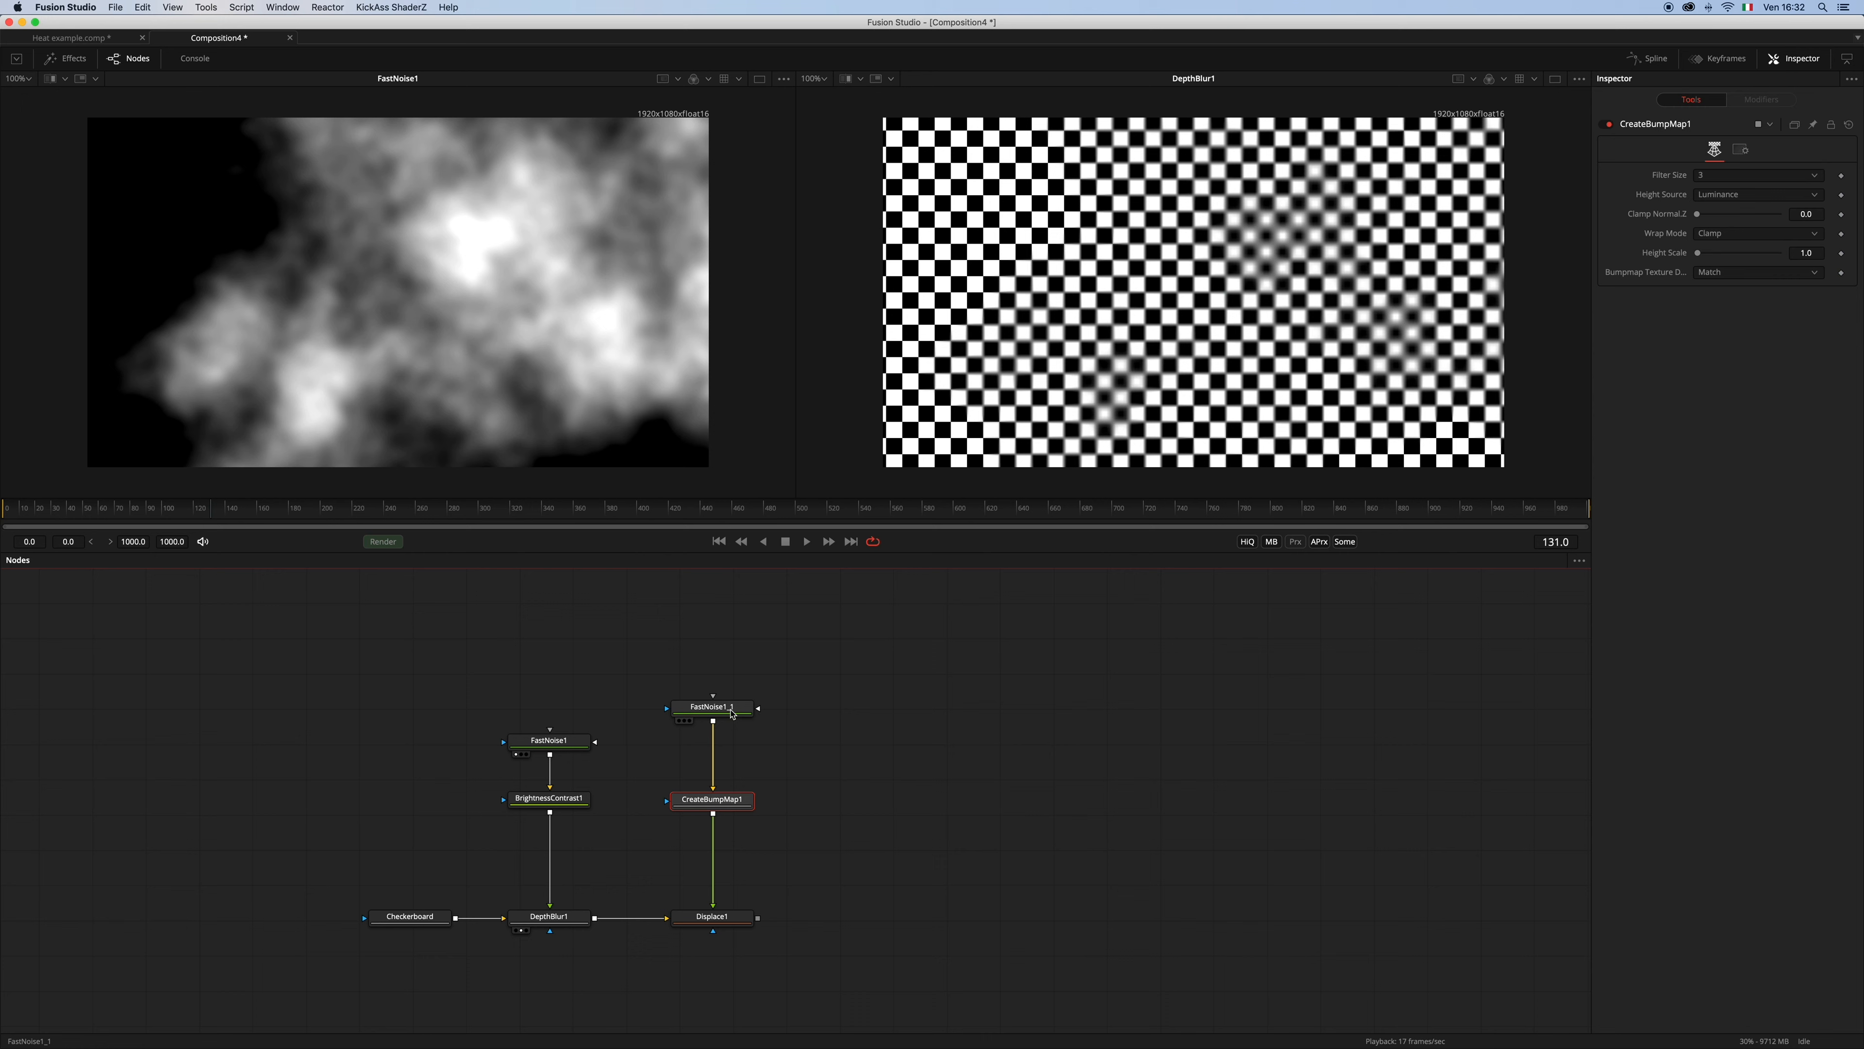
Display FastNoise1_1 in the first viewer and set the Alpha of its Color 1 to 1.0
{"action": "left_click_drag", "start_coordinate": [711, 706], "coordinate": [664, 370]}
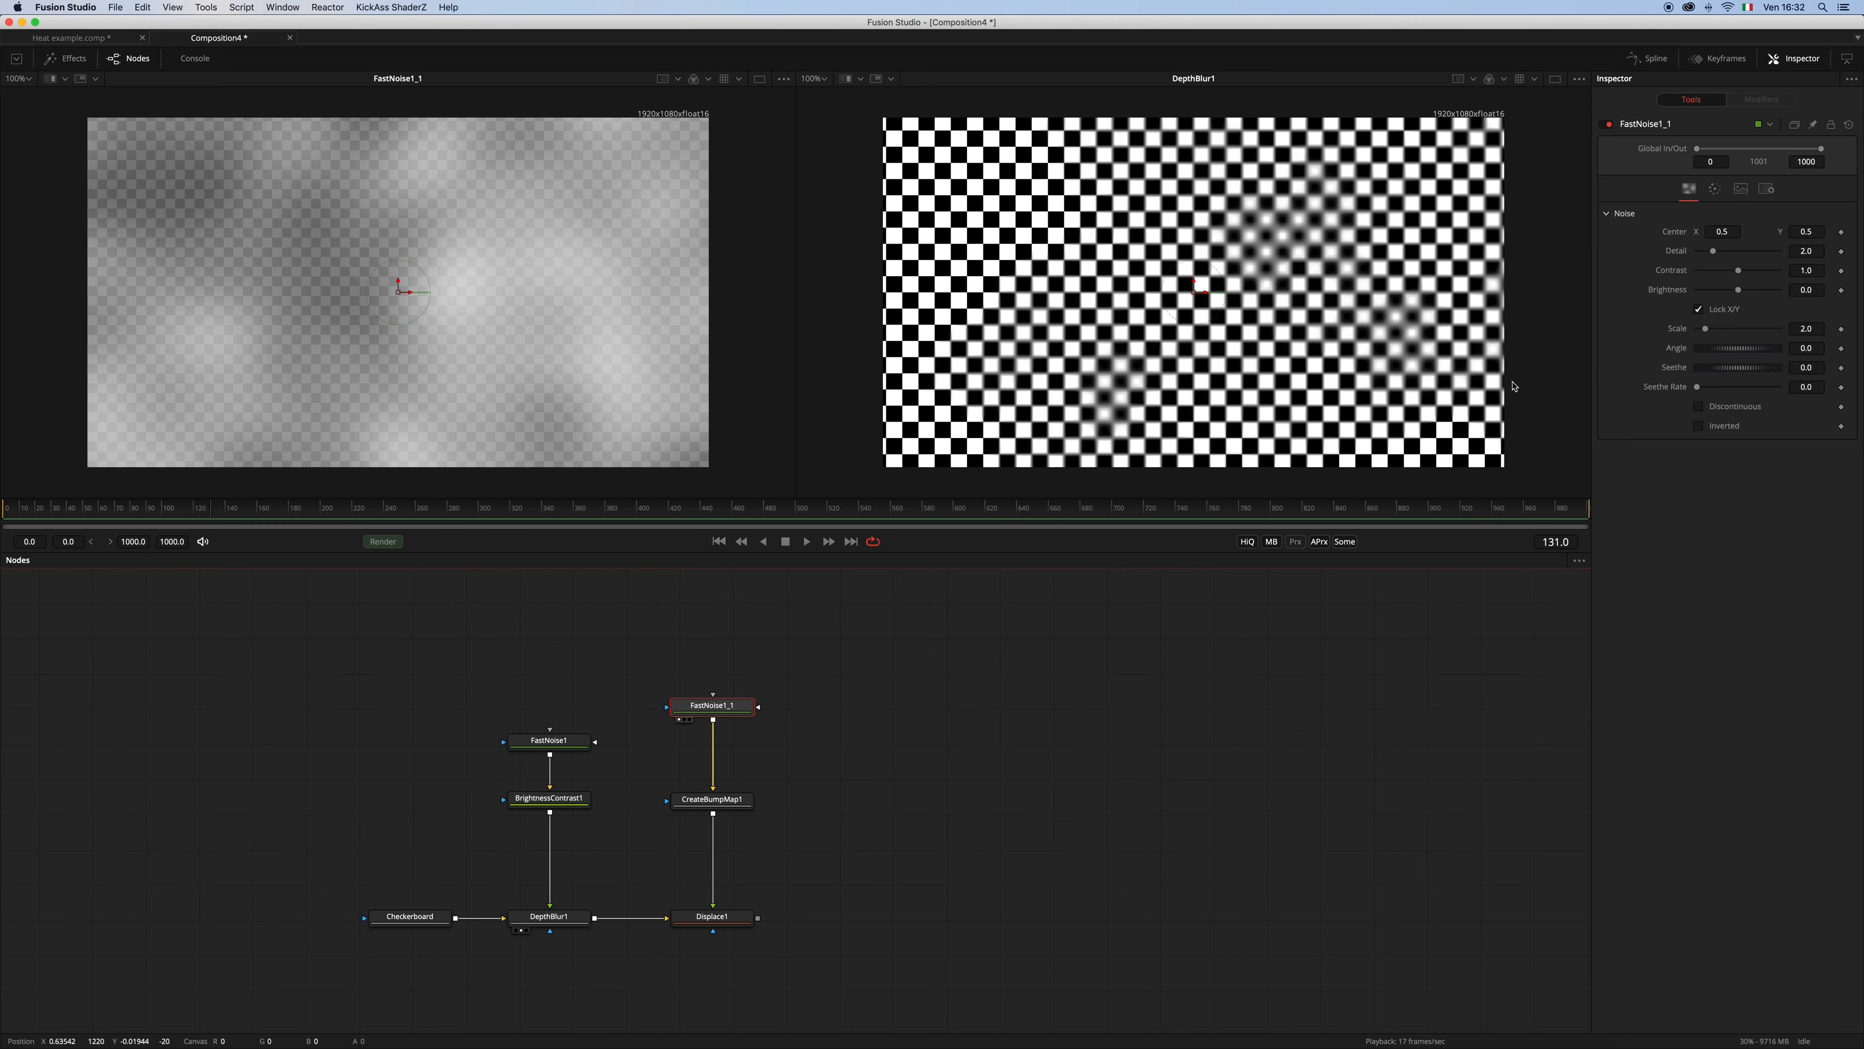
{"action": "left_click", "coordinate": [1715, 189]}
{"action": "left_click_drag", "start_coordinate": [1697, 459], "coordinate": [1810, 462]}
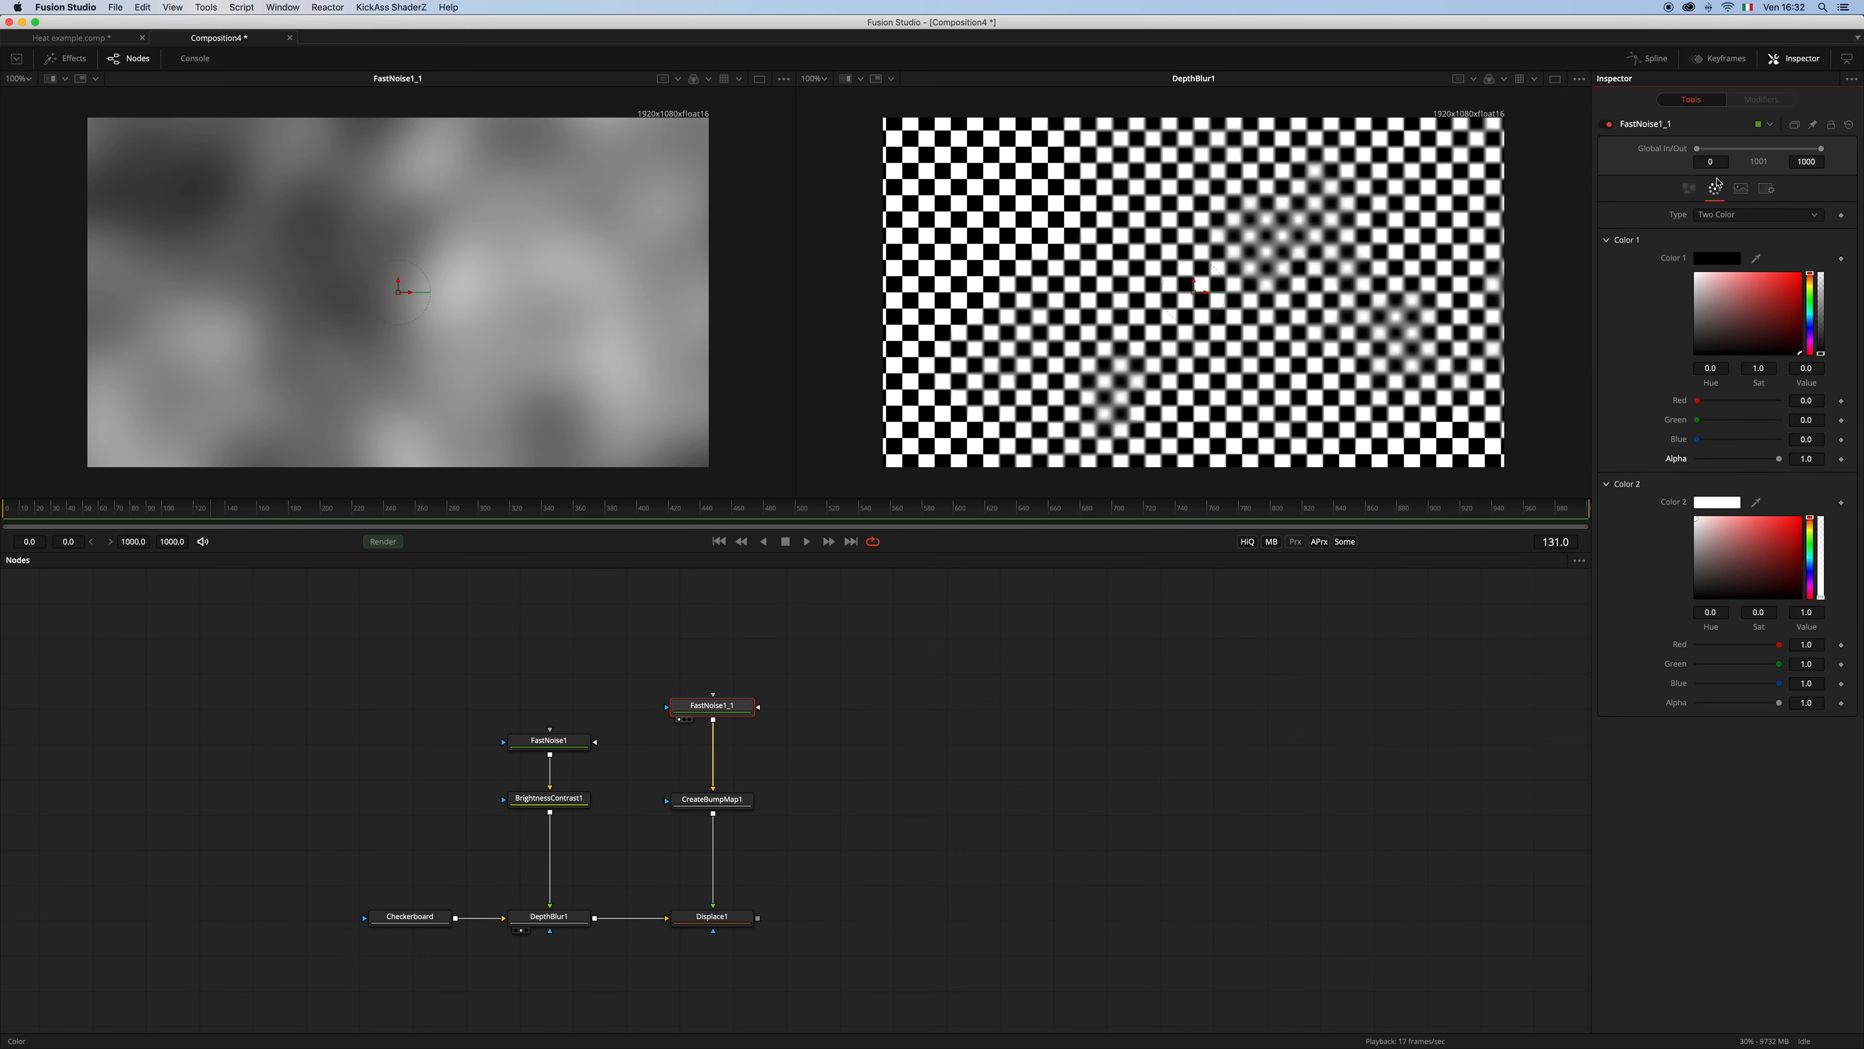
Make the FastNoise1_1 noise discontinuous and inverted with Detail 5.04, Scale 6.61 and Seethe Rate 0.441, and preview its animation
{"action": "left_click", "coordinate": [1692, 193]}
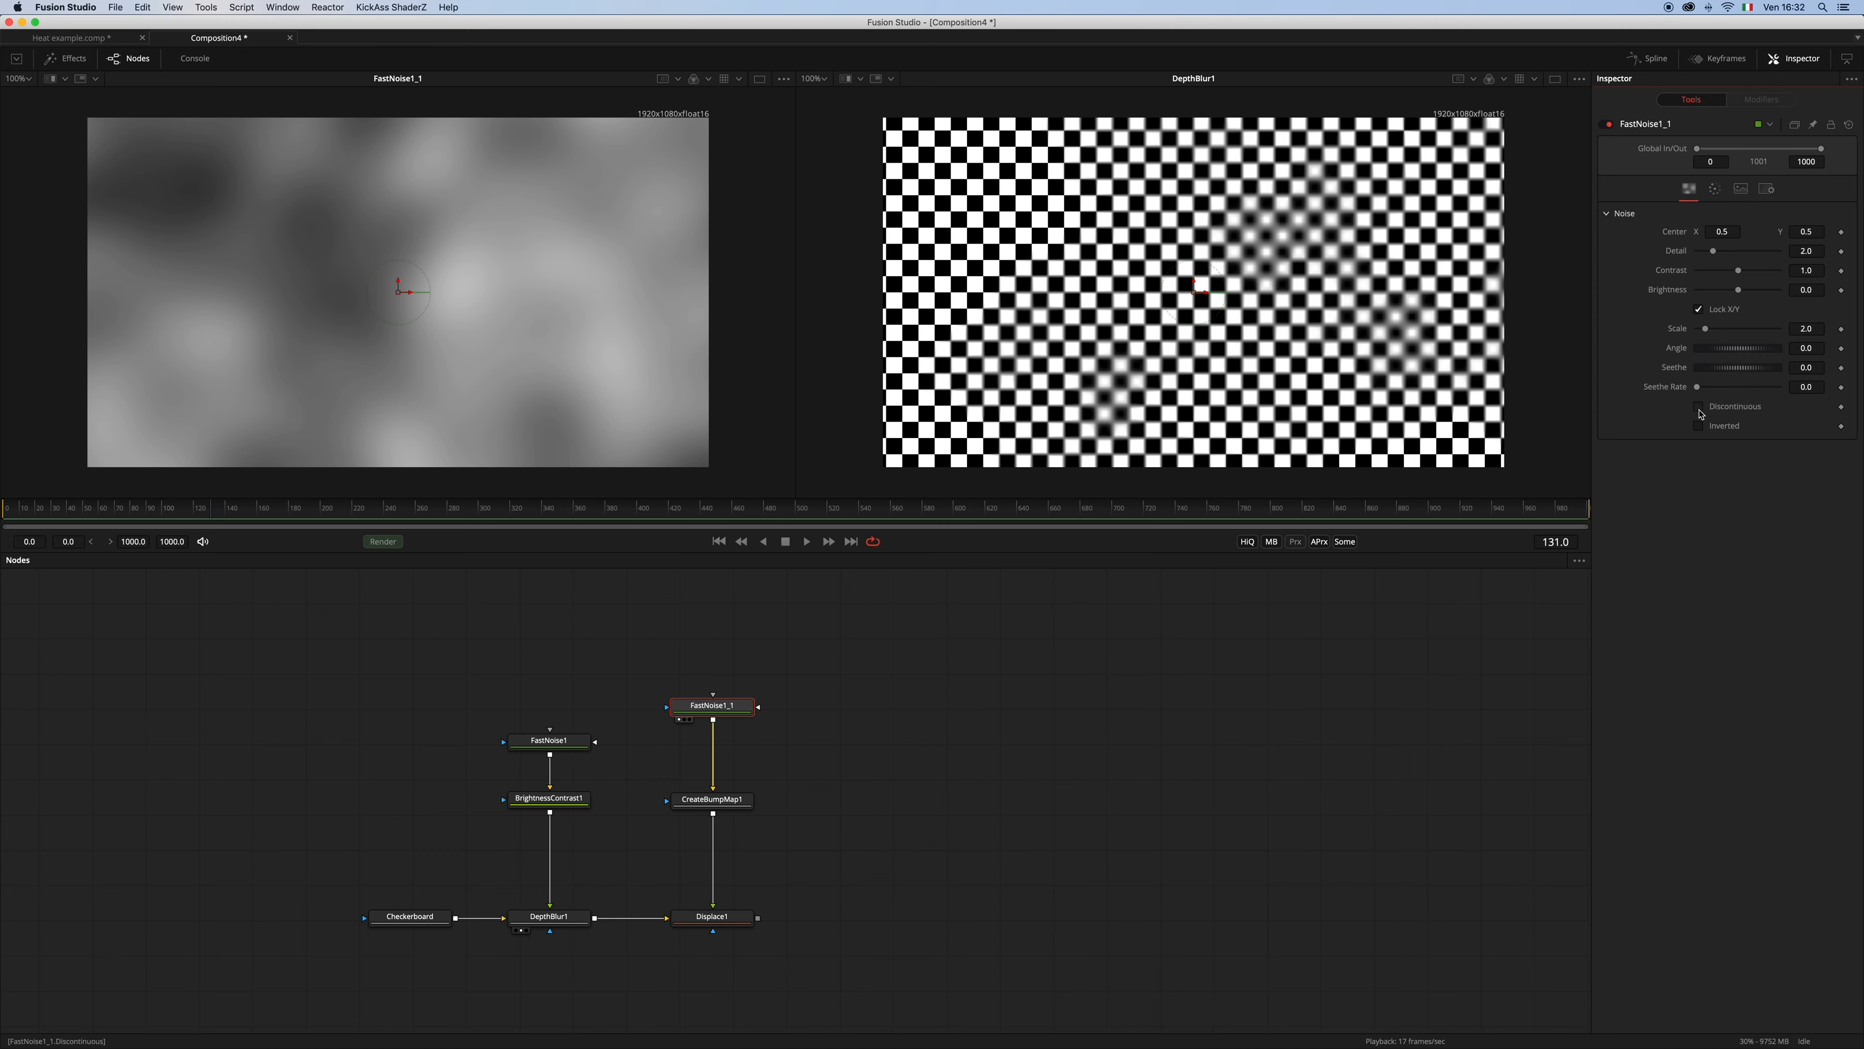
{"action": "left_click", "coordinate": [1698, 406]}
{"action": "left_click", "coordinate": [1698, 425]}
{"action": "left_click_drag", "start_coordinate": [1719, 255], "coordinate": [1740, 254]}
{"action": "left_click_drag", "start_coordinate": [1707, 329], "coordinate": [1742, 391]}
{"action": "key", "text": "space"}
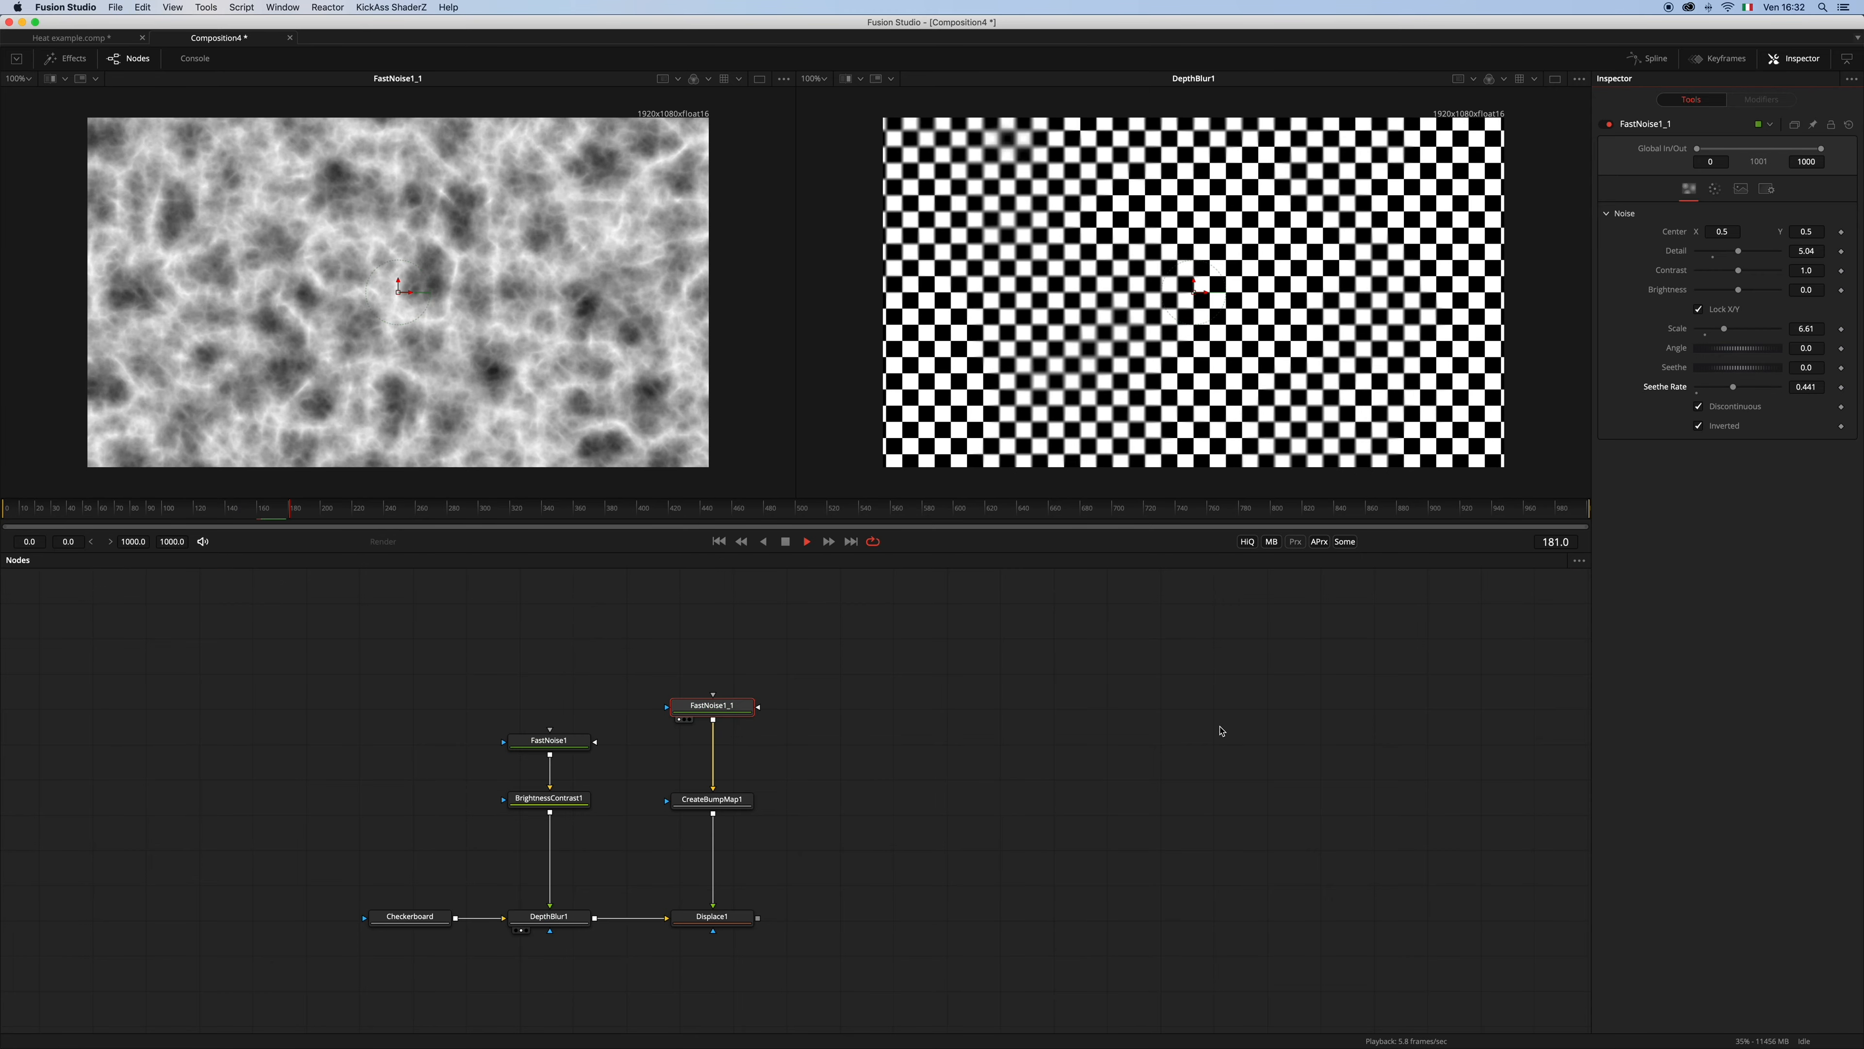
{"action": "key", "text": "space"}
Display CreateBumpMap1 in the second viewer and set its Filter Size to 5 and Height Scale to 14.96
{"action": "left_click", "coordinate": [741, 807]}
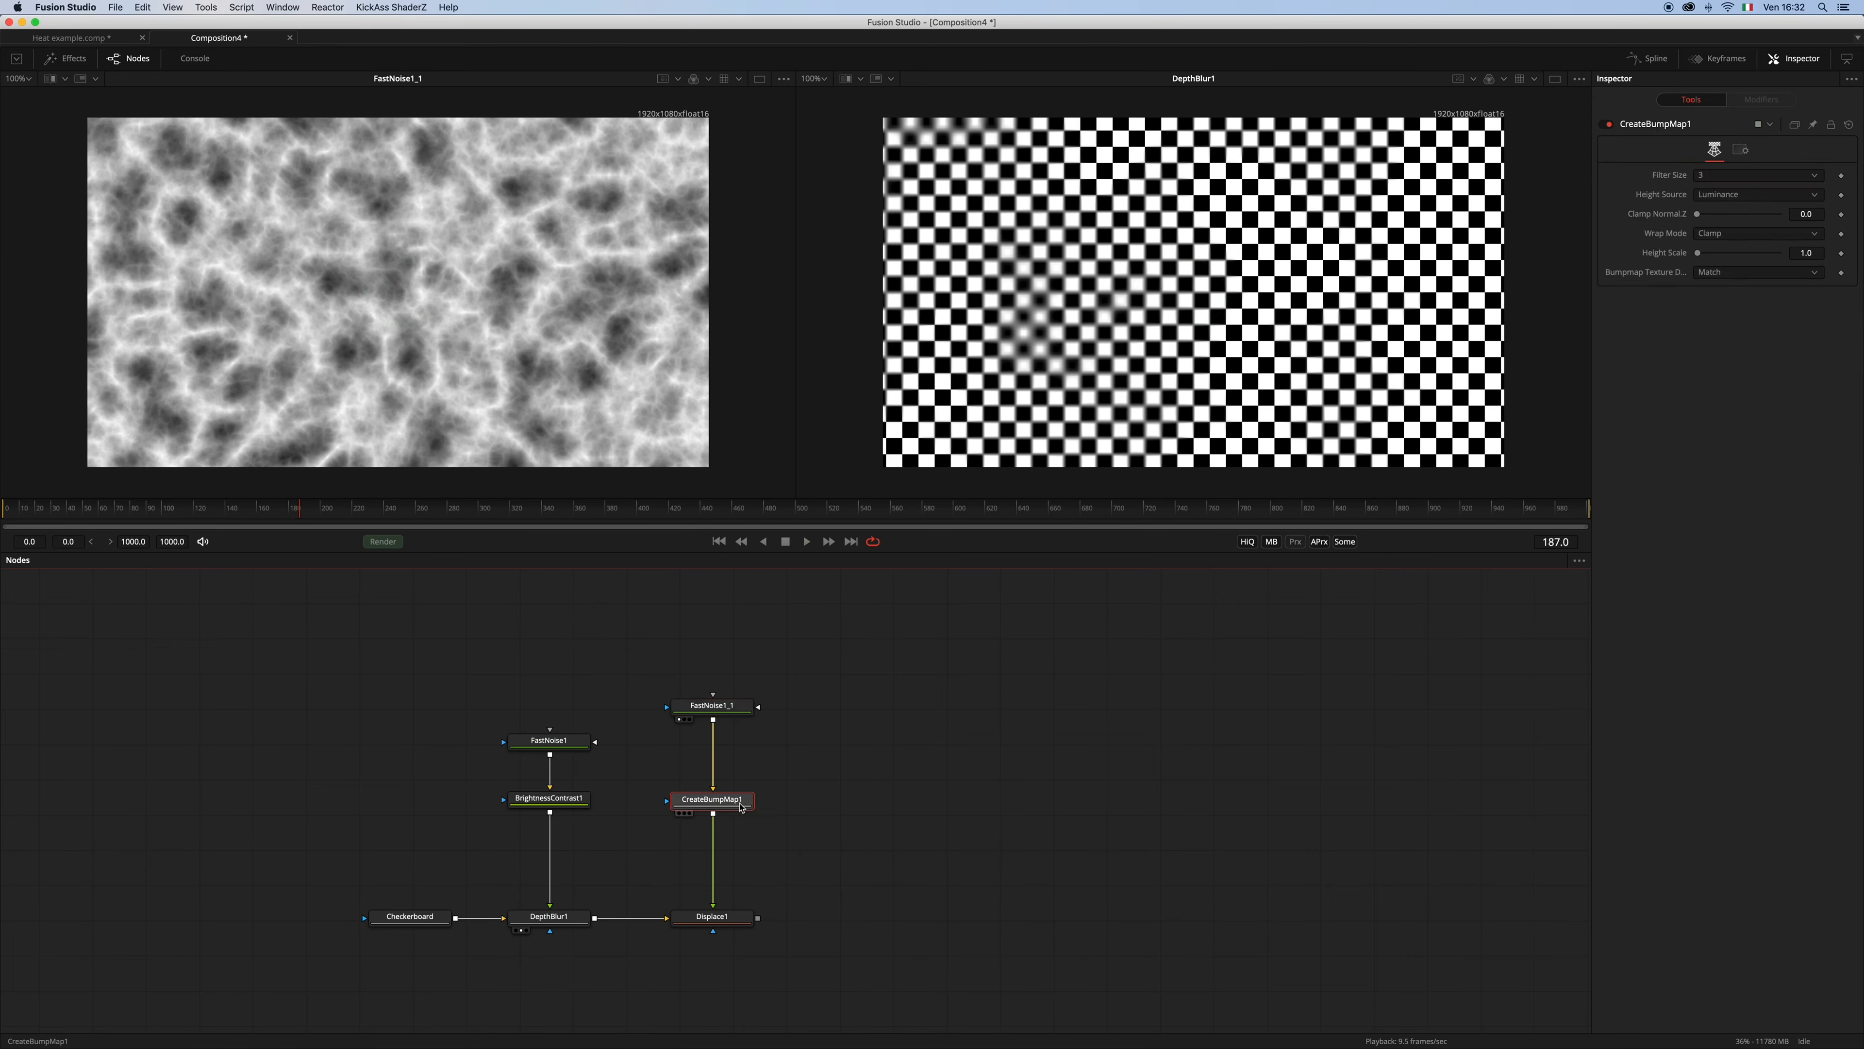
{"action": "key", "text": "2"}
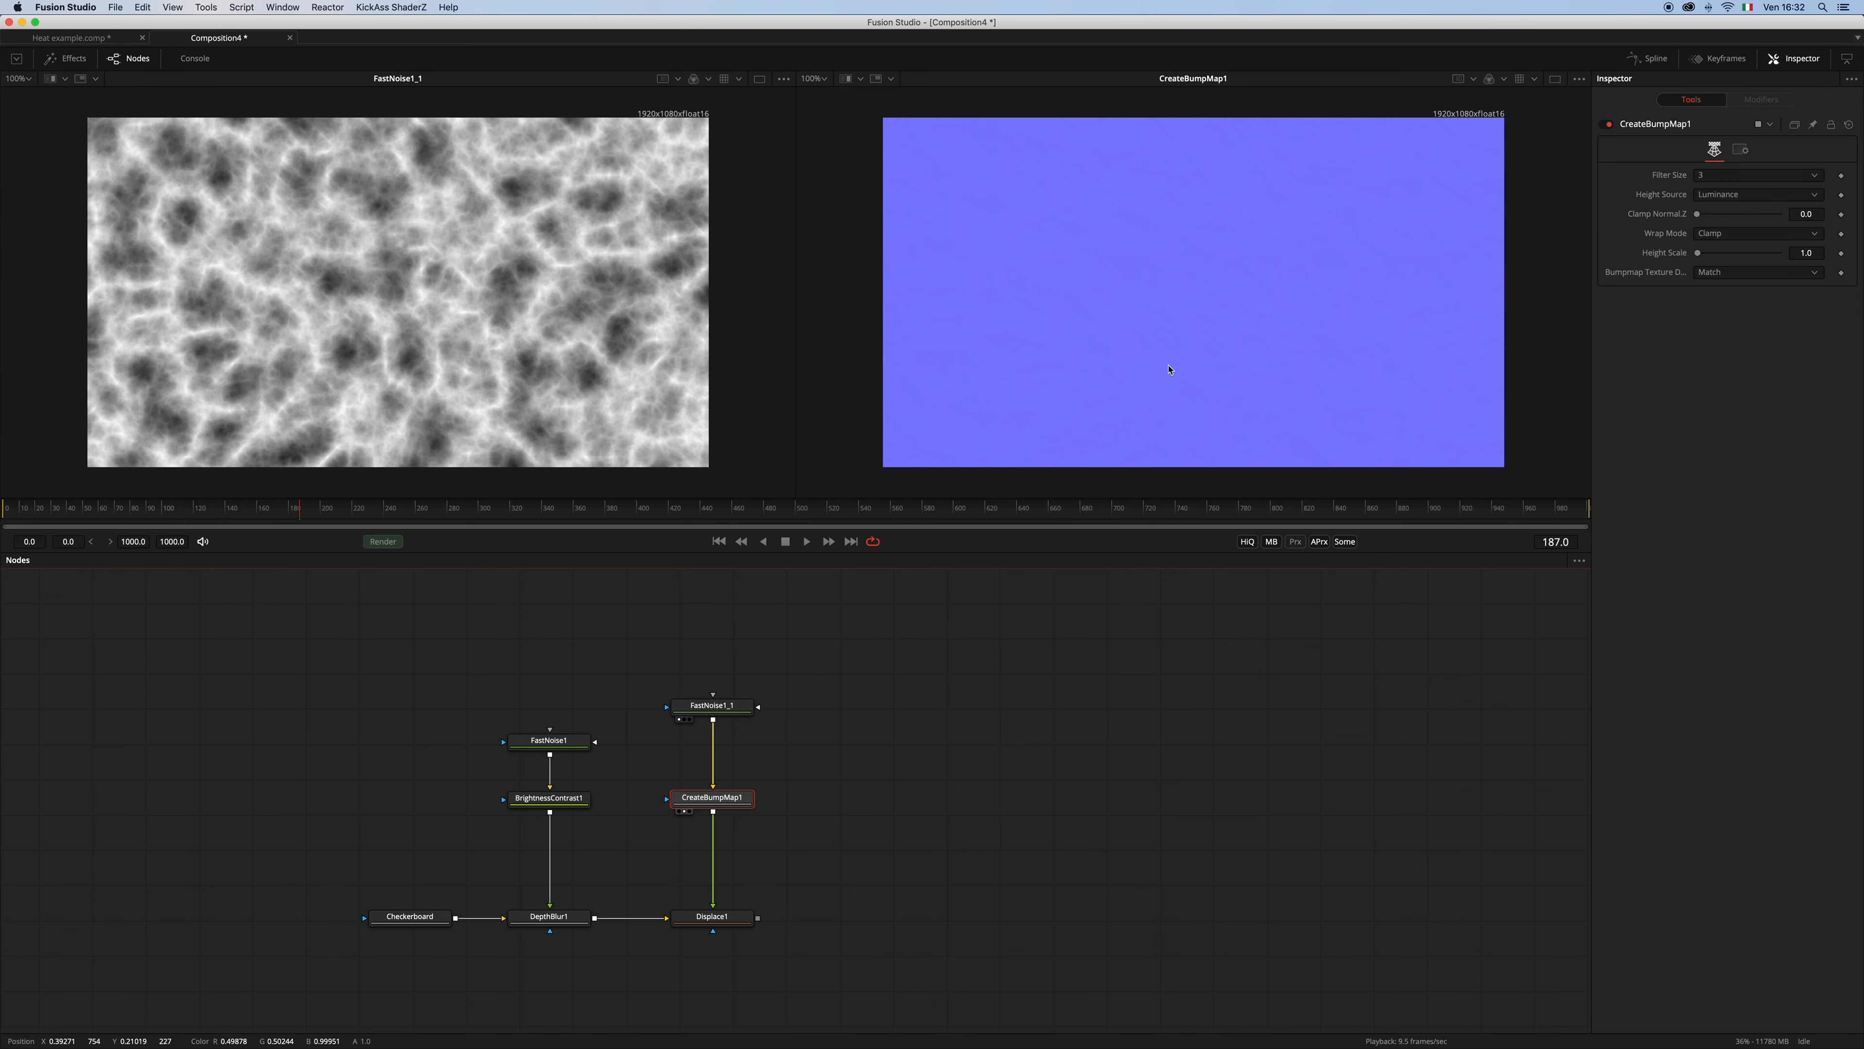
{"action": "left_click", "coordinate": [1725, 181]}
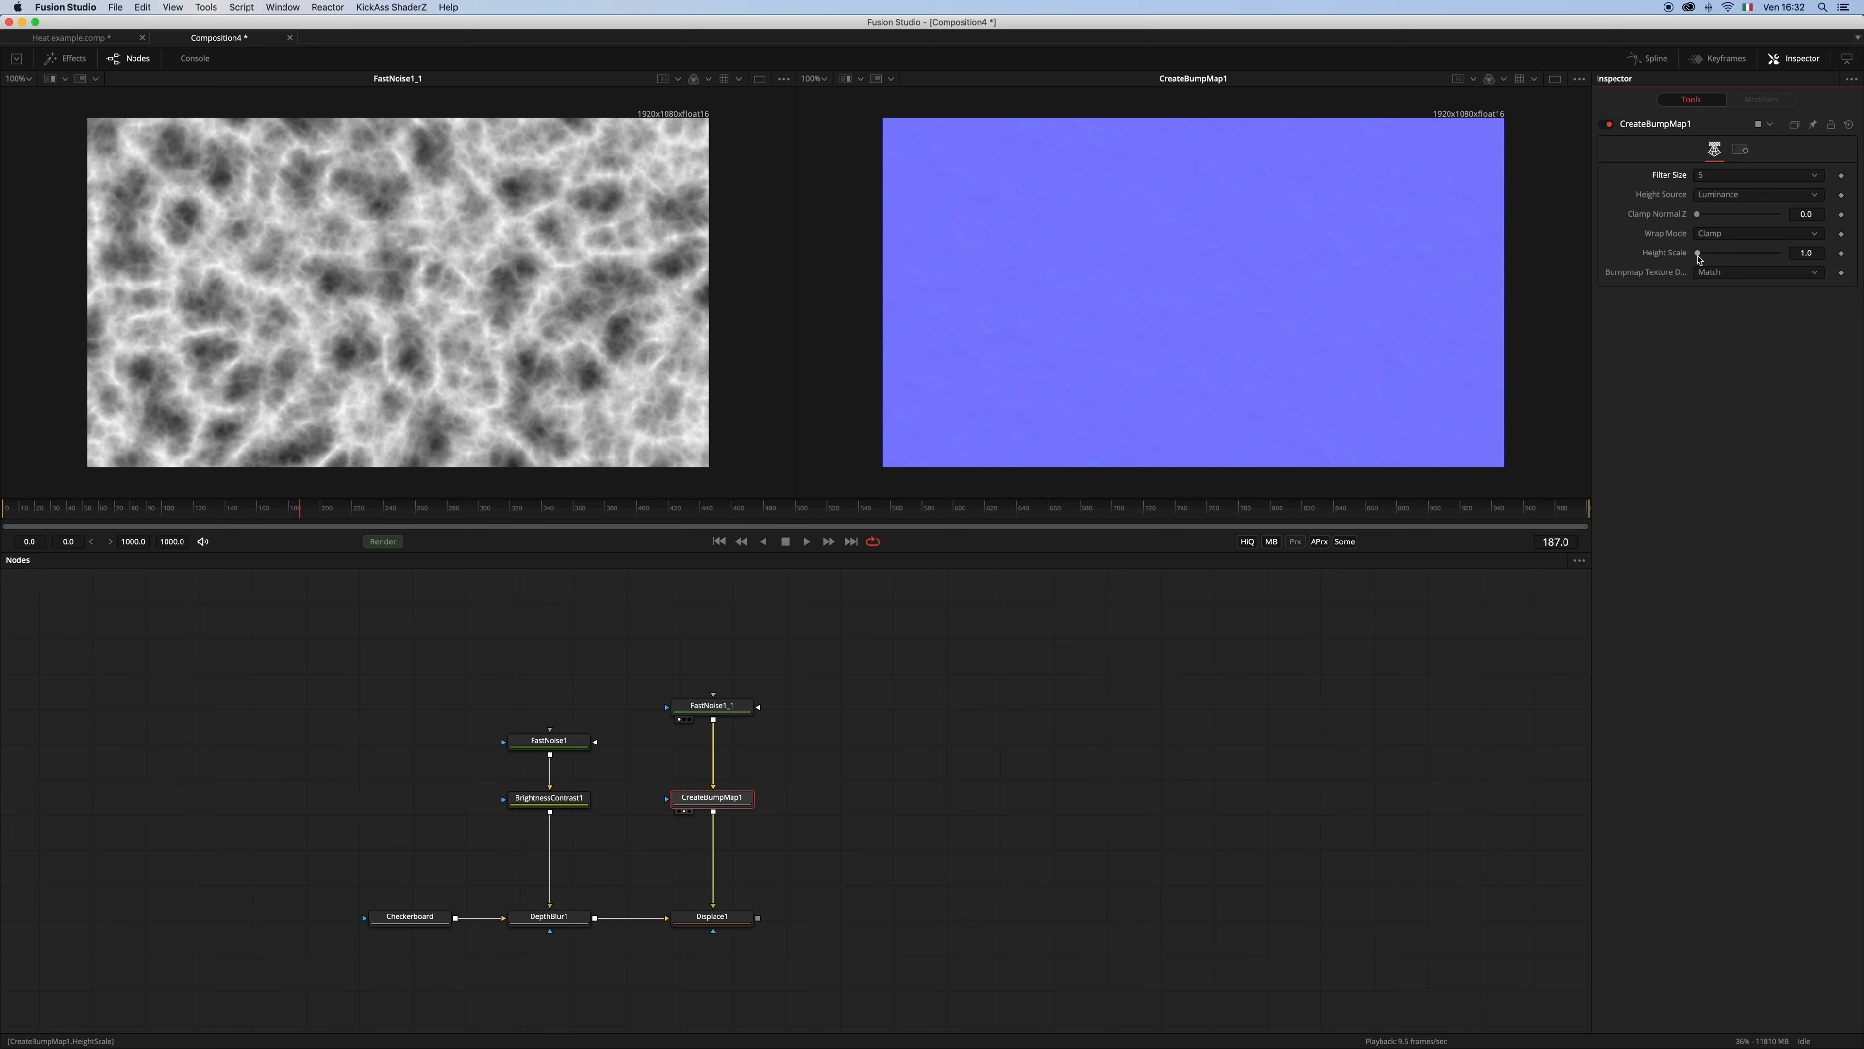
{"action": "left_click_drag", "start_coordinate": [1700, 256], "coordinate": [1710, 256]}
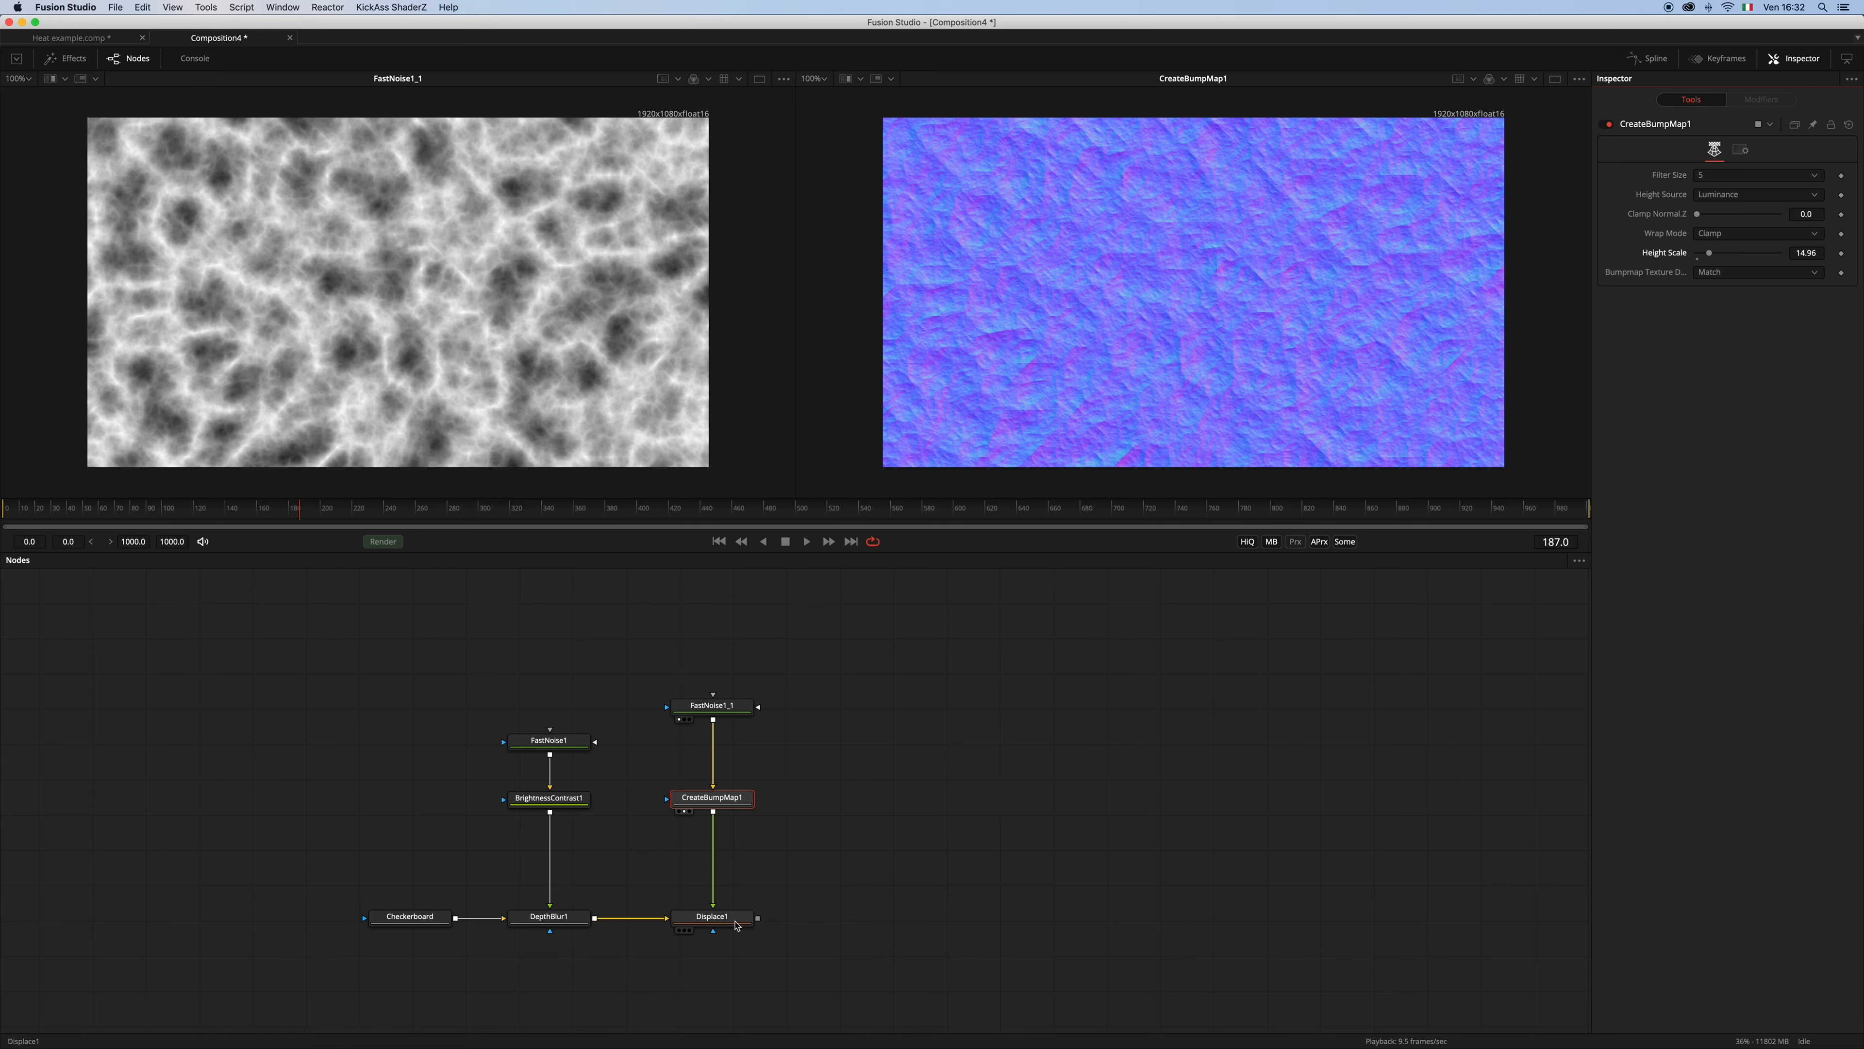
Display Displace1 in the second viewer and set its displacement Type to XY
{"action": "left_click_drag", "start_coordinate": [738, 924], "coordinate": [1174, 331]}
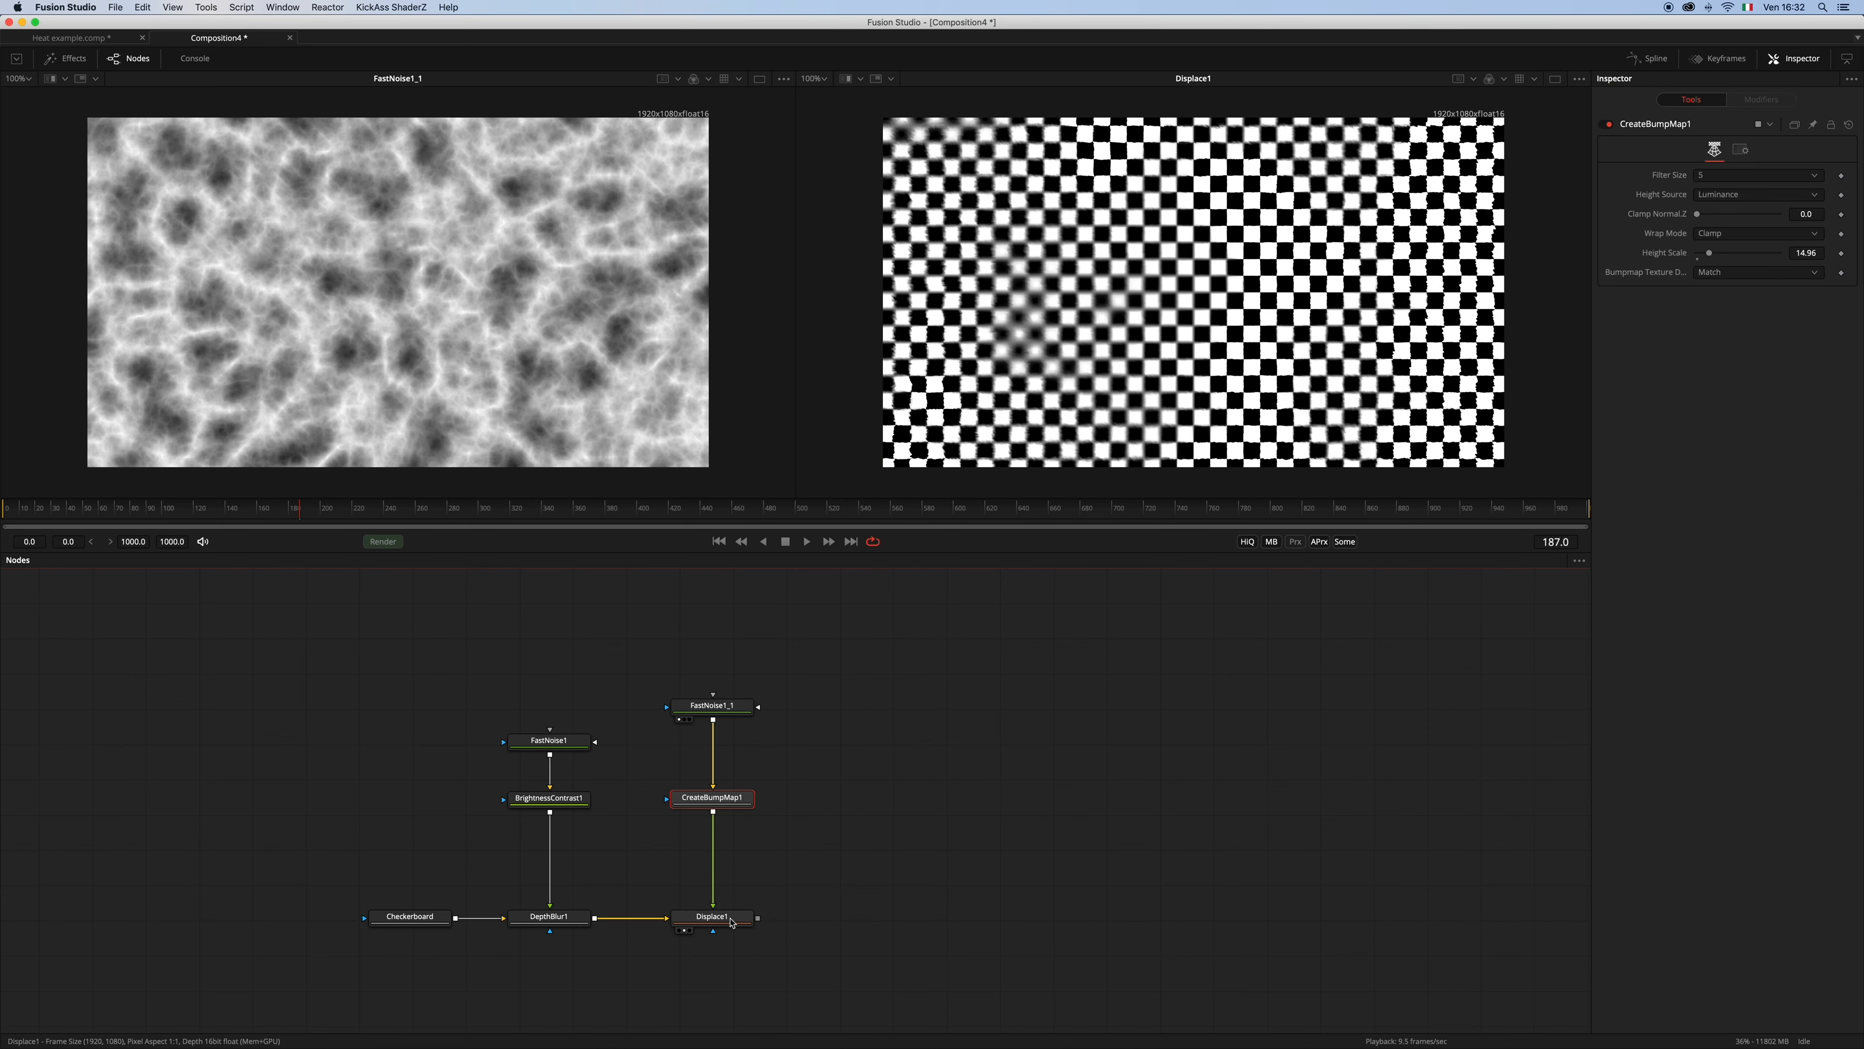
{"action": "left_click", "coordinate": [1740, 178]}
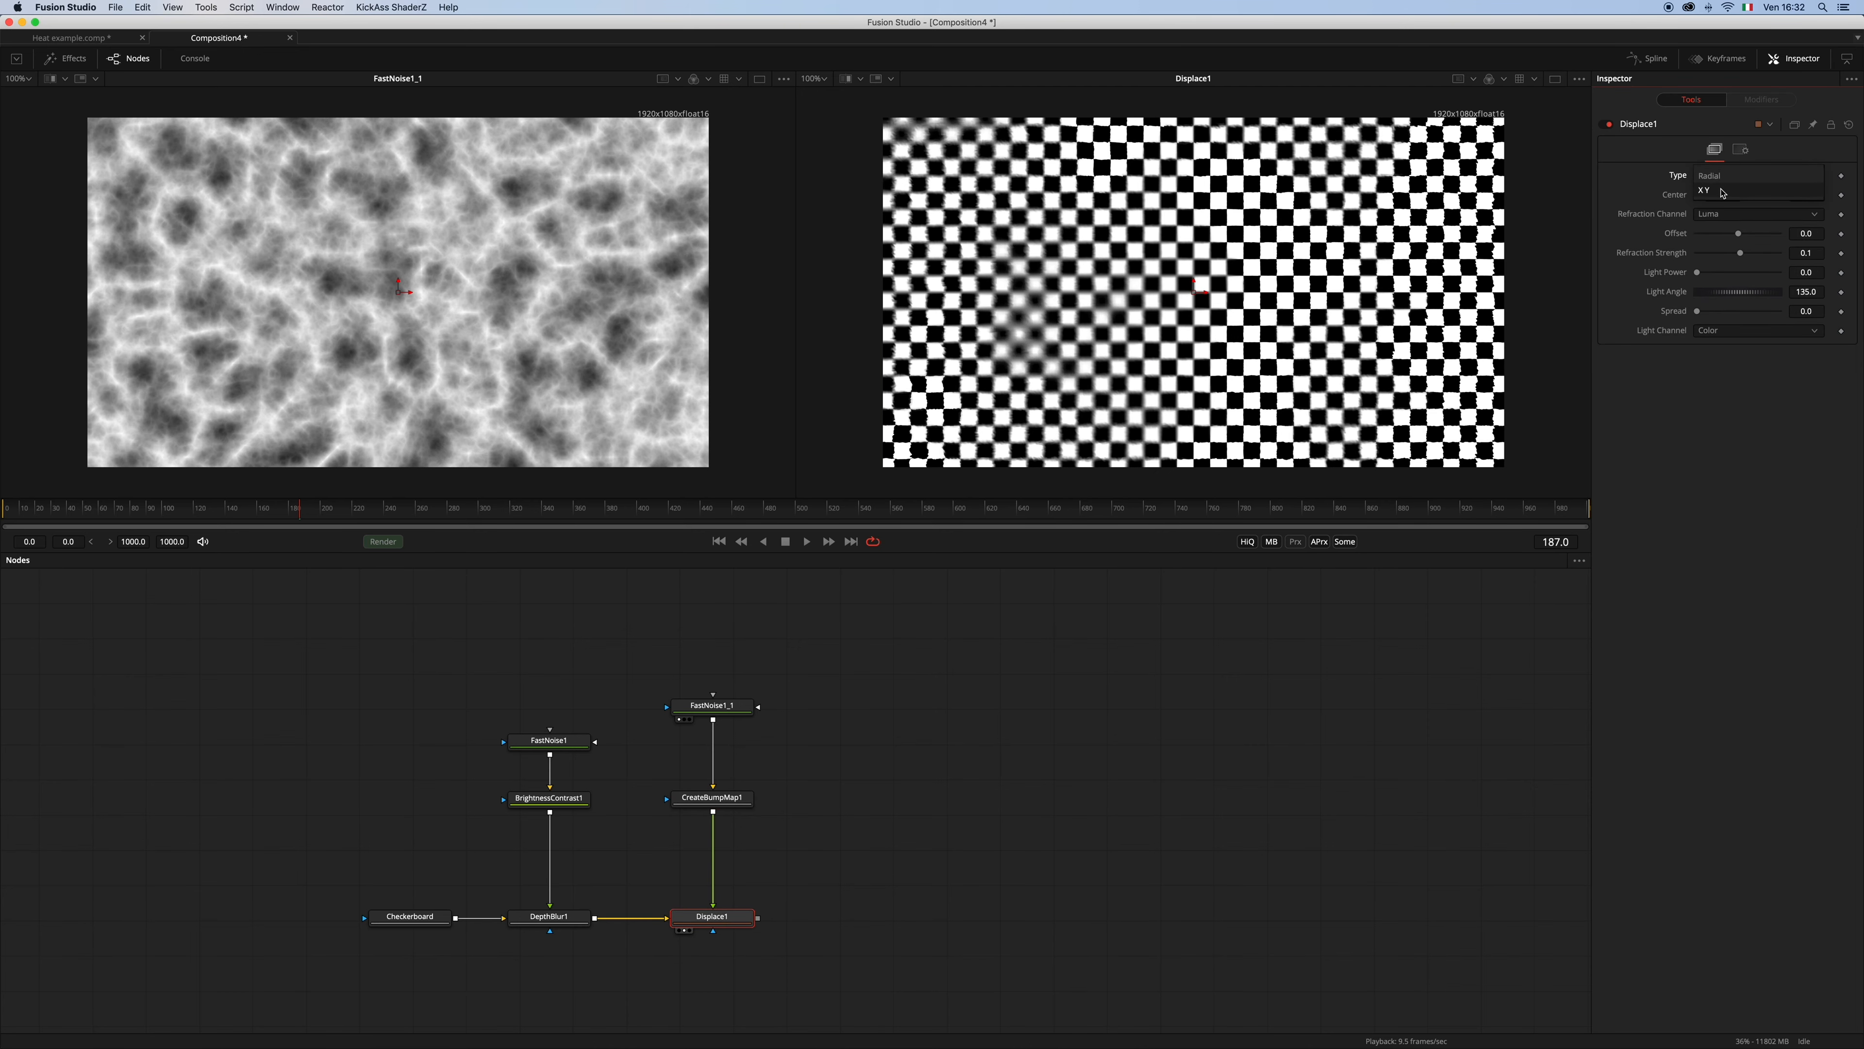
{"action": "left_click", "coordinate": [1722, 194]}
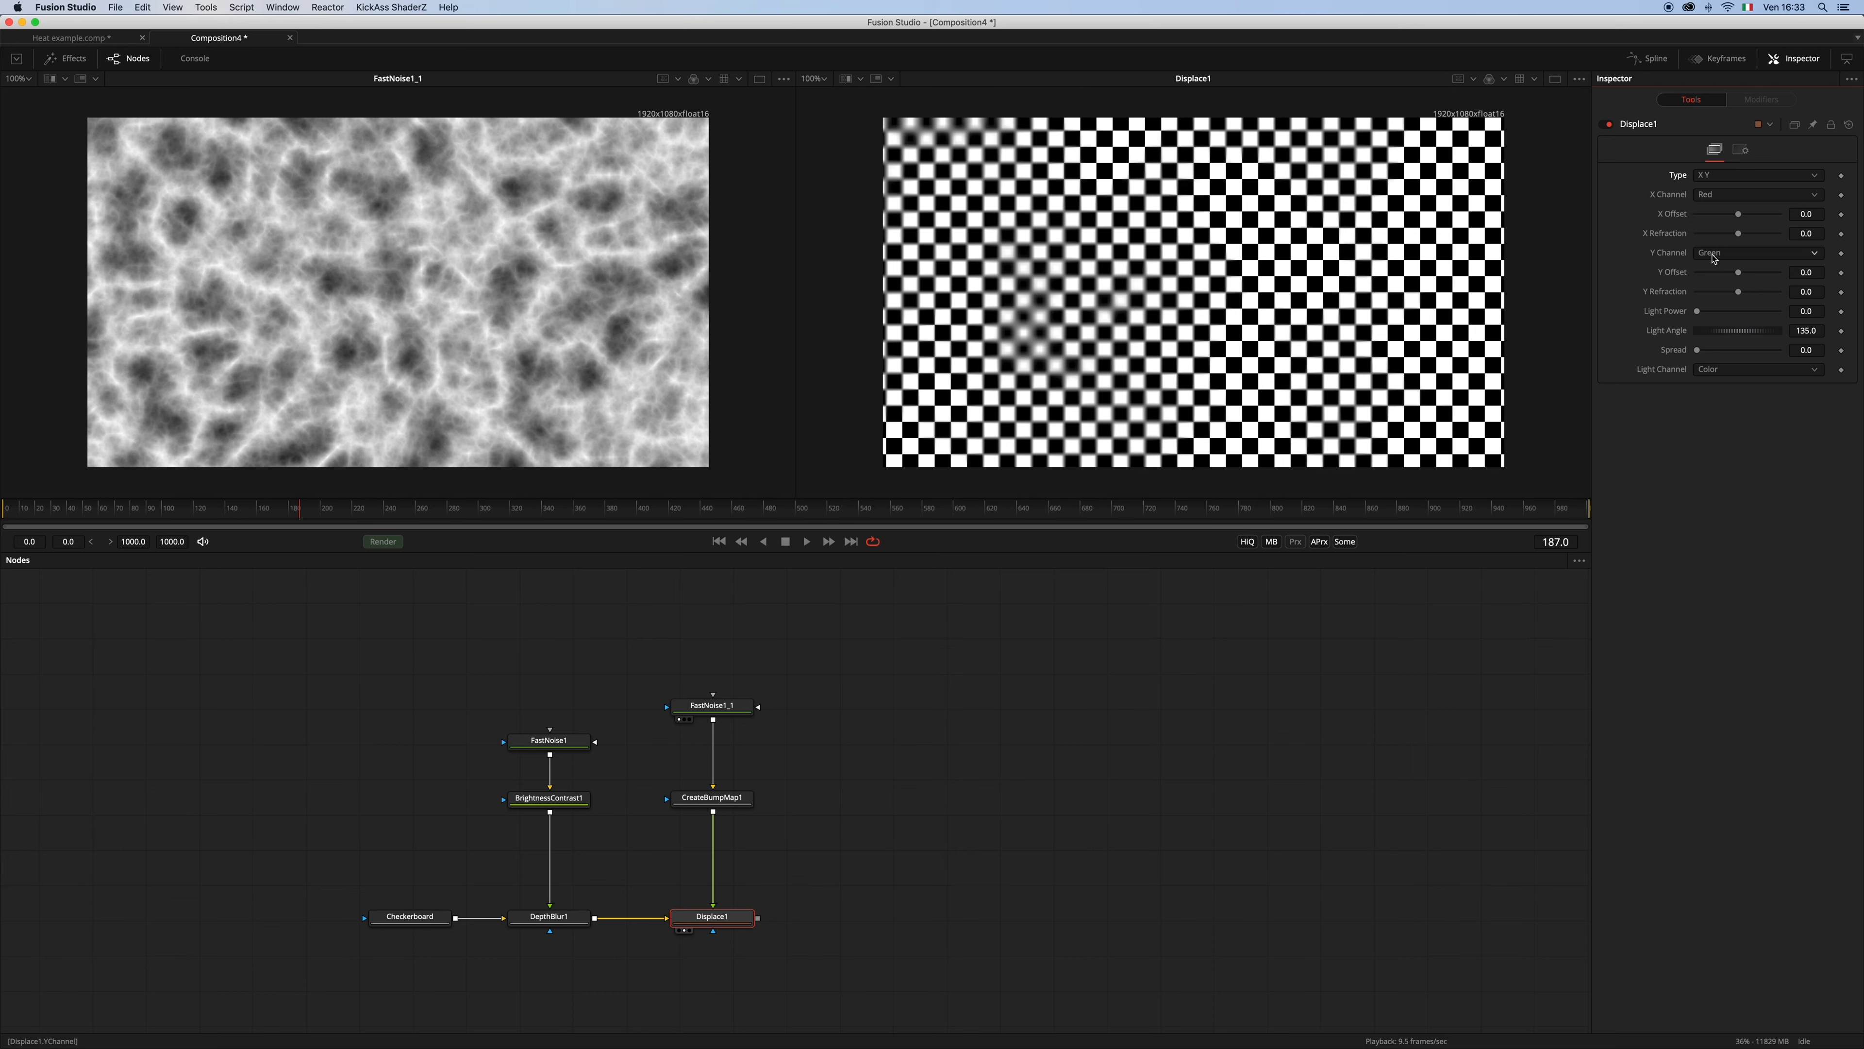
Link Displace1's Y Offset to XOffset and its Y Refraction to XRefraction with expressions
{"action": "right_click", "coordinate": [1680, 281]}
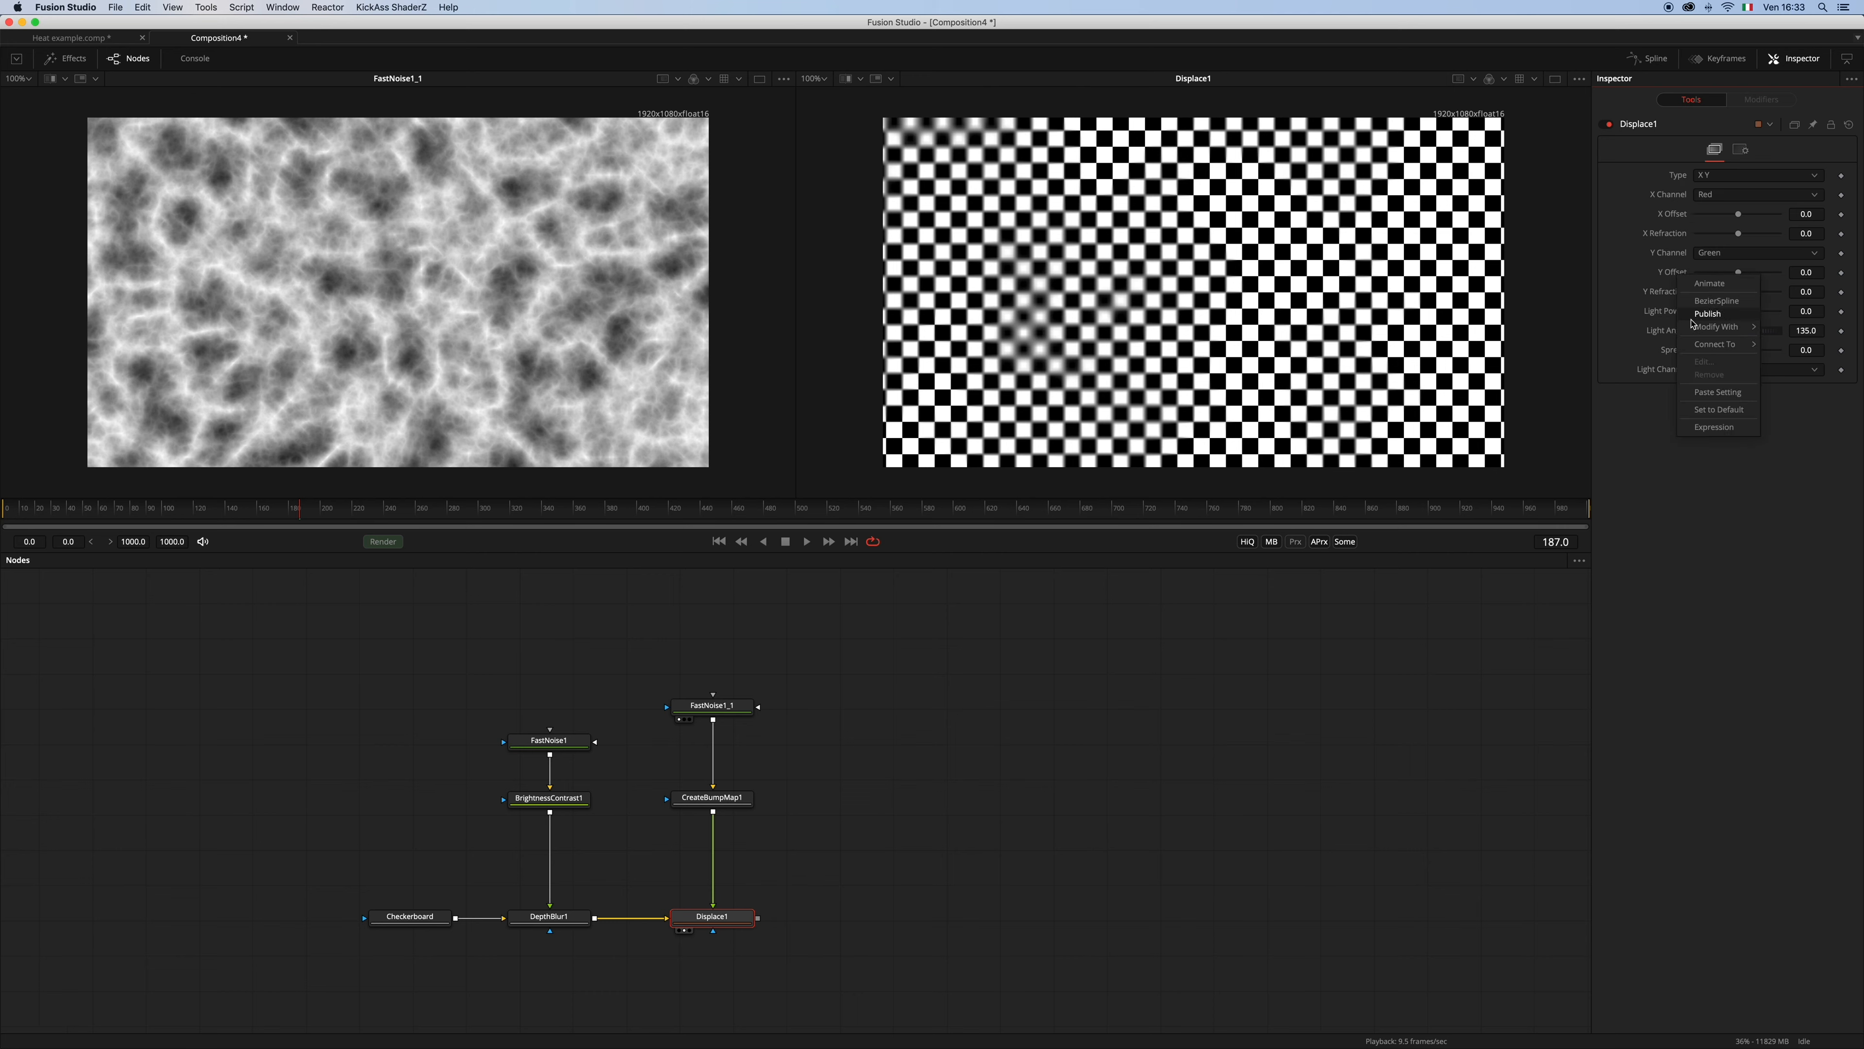
{"action": "left_click", "coordinate": [1721, 431]}
{"action": "left_click_drag", "start_coordinate": [1701, 292], "coordinate": [1741, 218]}
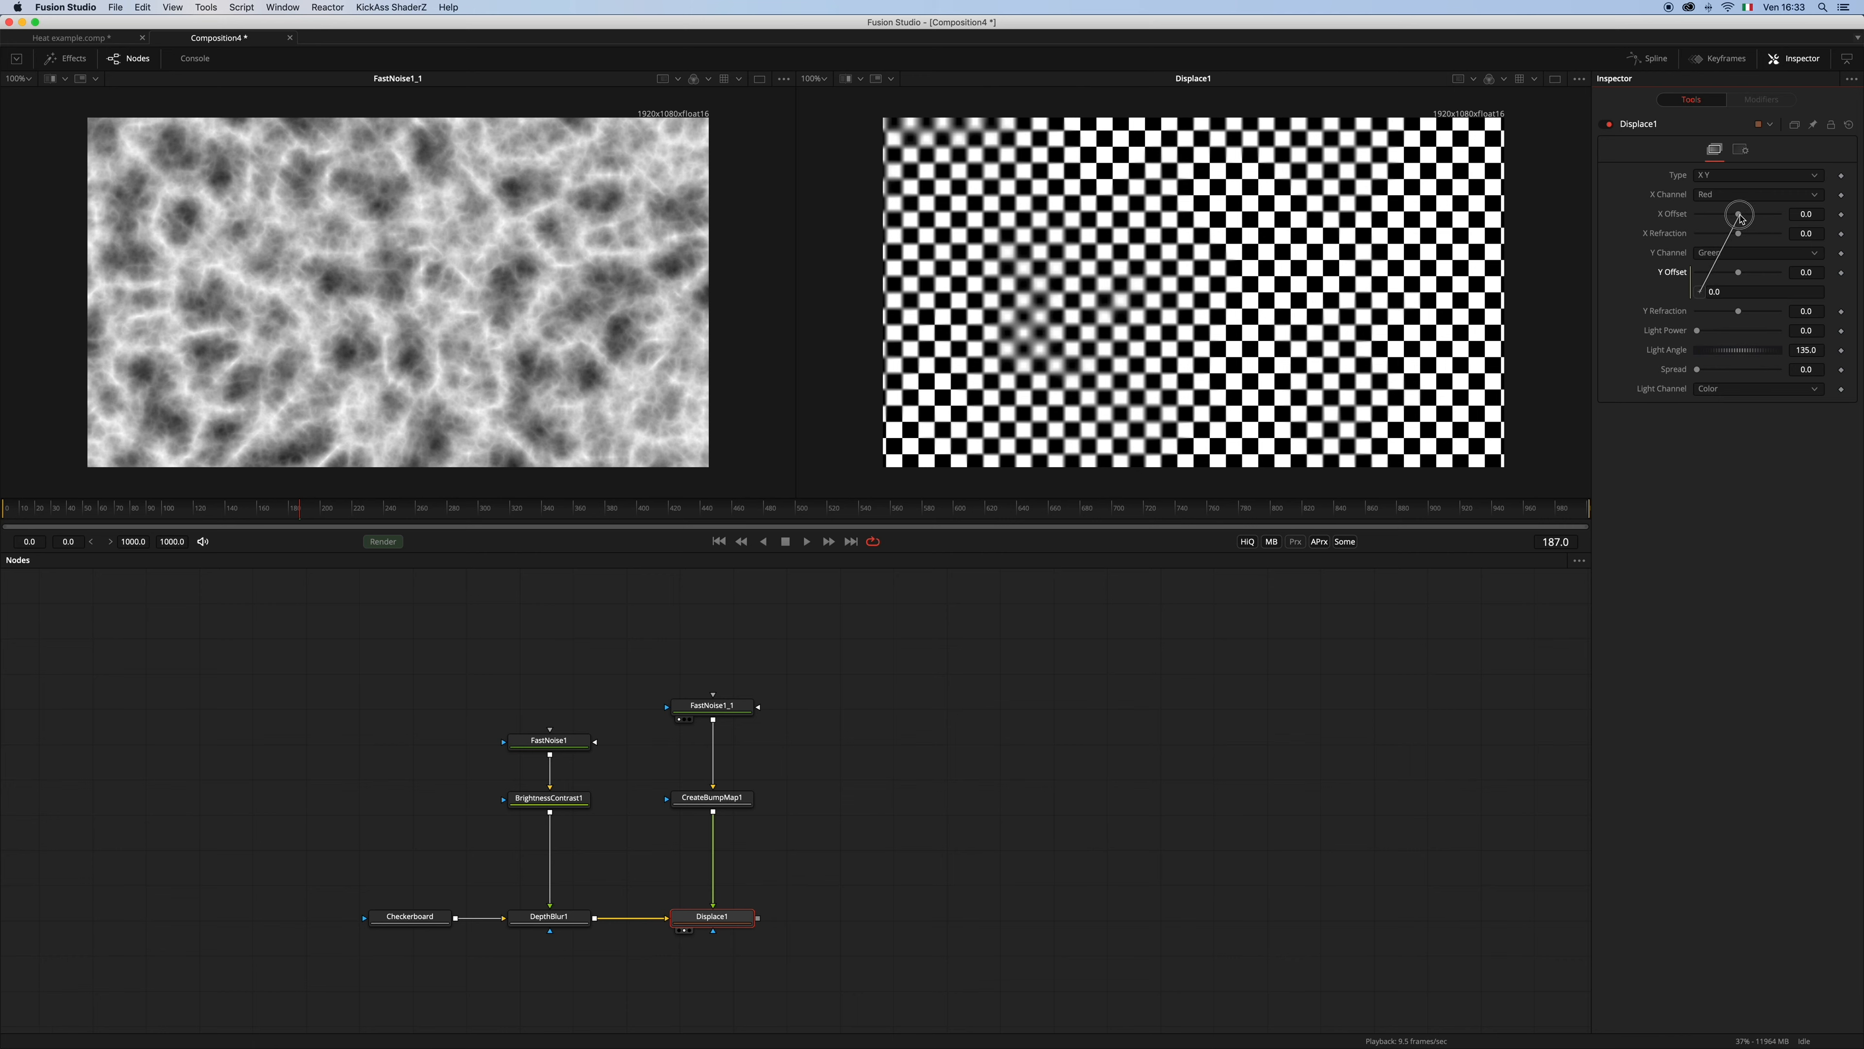
{"action": "right_click", "coordinate": [1677, 318]}
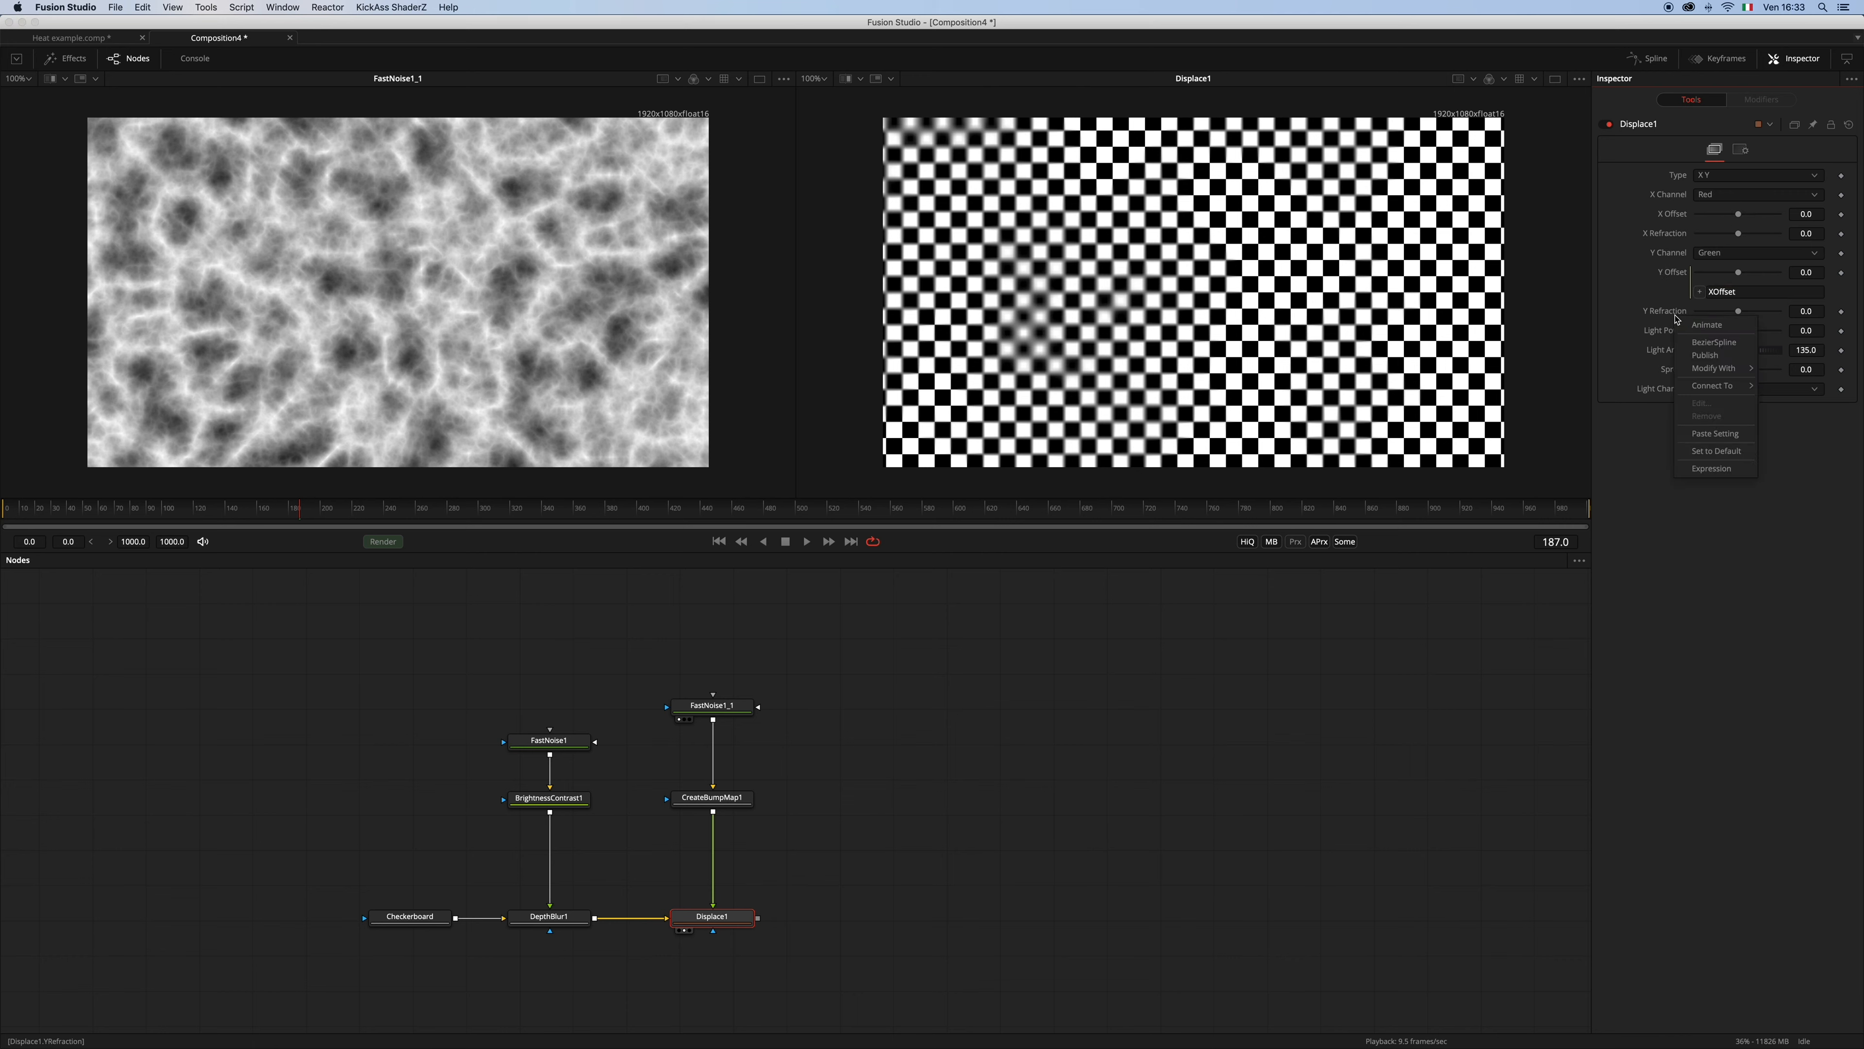
{"action": "left_click", "coordinate": [1719, 473]}
{"action": "left_click_drag", "start_coordinate": [1704, 334], "coordinate": [1738, 234]}
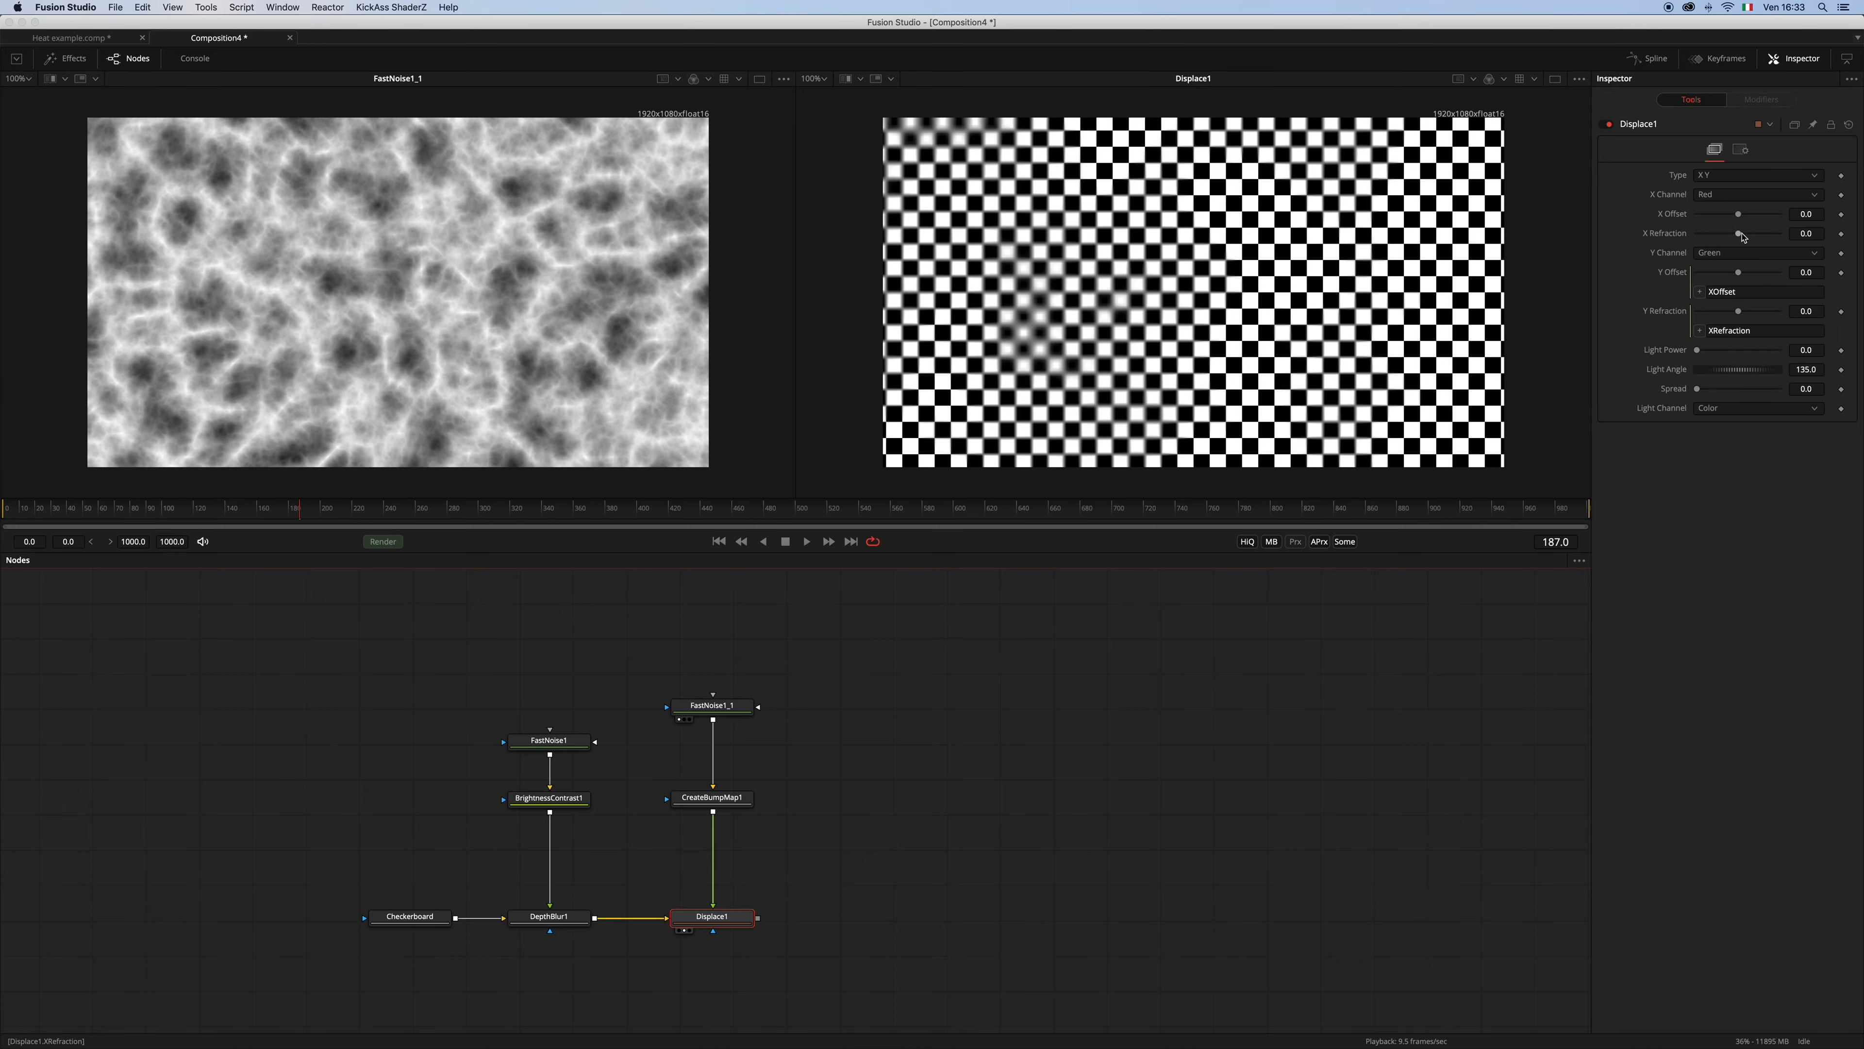
Test the X Refraction of Displace1 and display CreateBumpMap1 in the first viewer
{"action": "mouse_move", "coordinate": [1742, 235]}
{"action": "left_mouse_down"}
{"action": "mouse_move", "coordinate": [1758, 238]}
{"action": "mouse_move", "coordinate": [1714, 237]}
{"action": "mouse_move", "coordinate": [1738, 250]}
{"action": "left_mouse_up"}
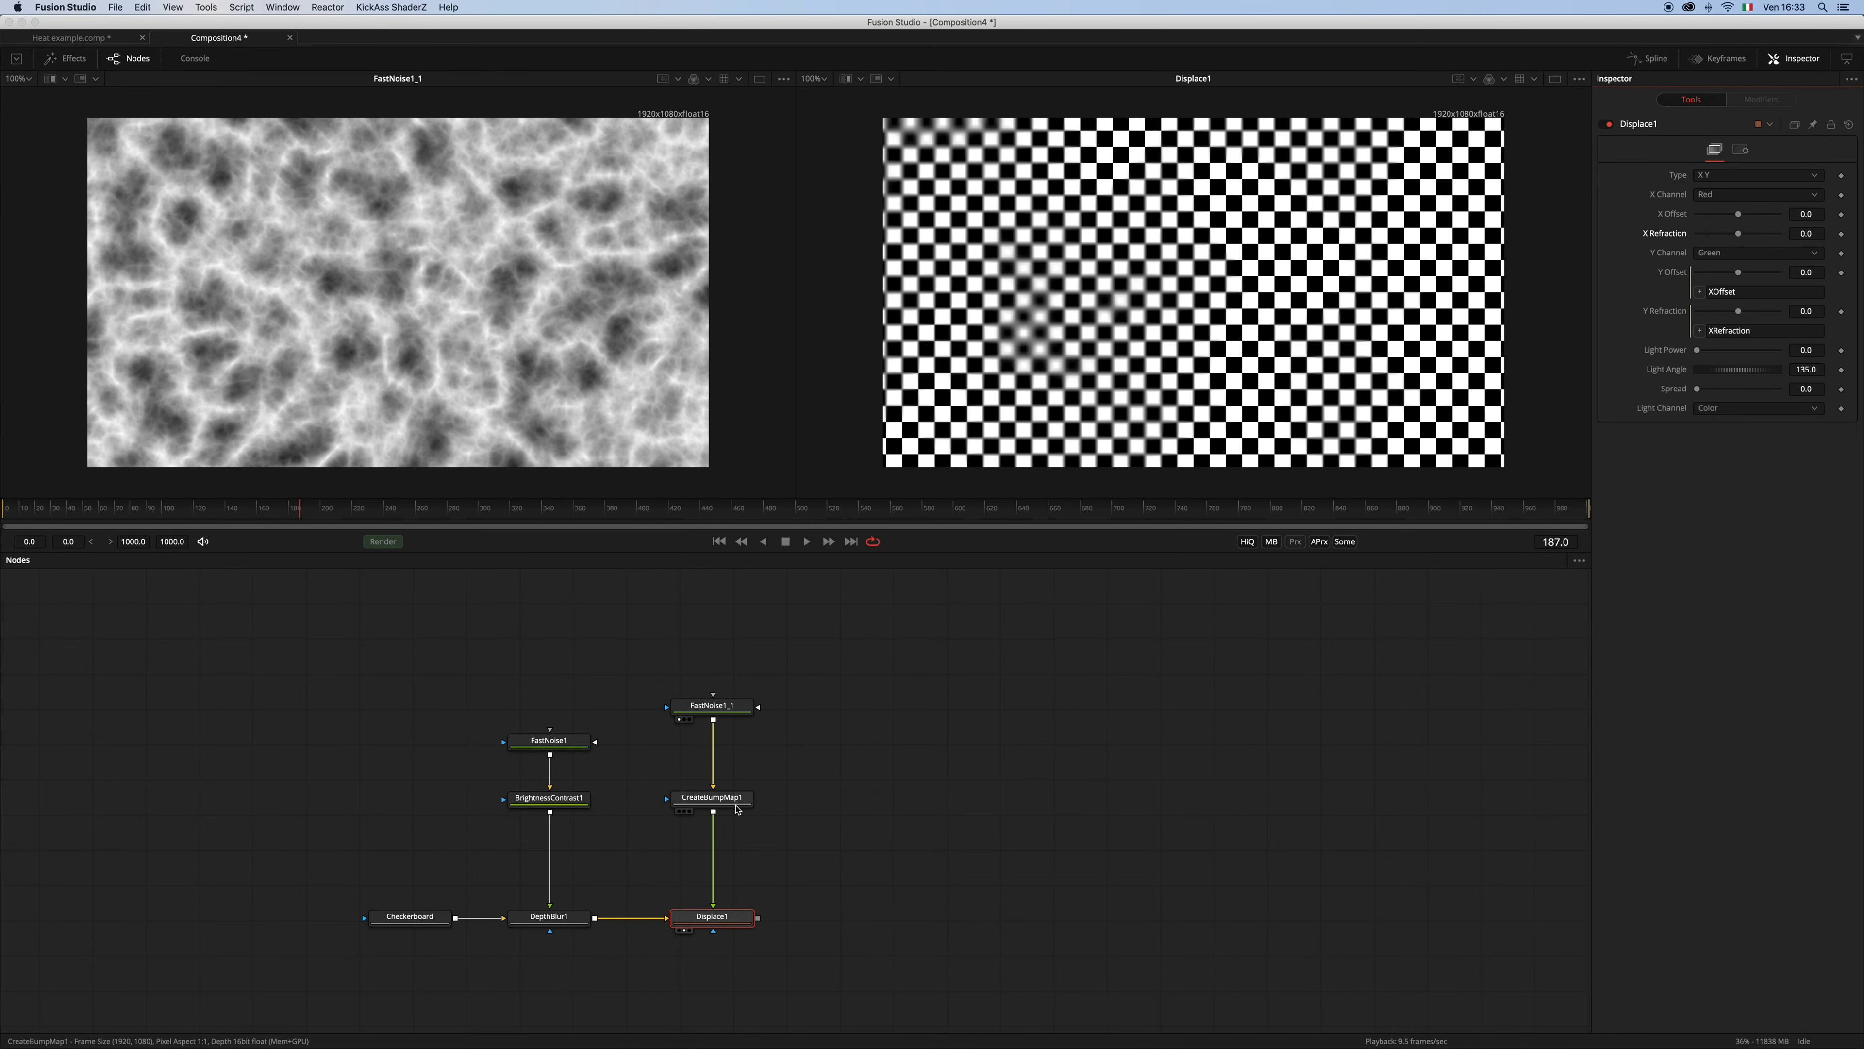
{"action": "left_click", "coordinate": [711, 798]}
{"action": "key", "text": "1"}
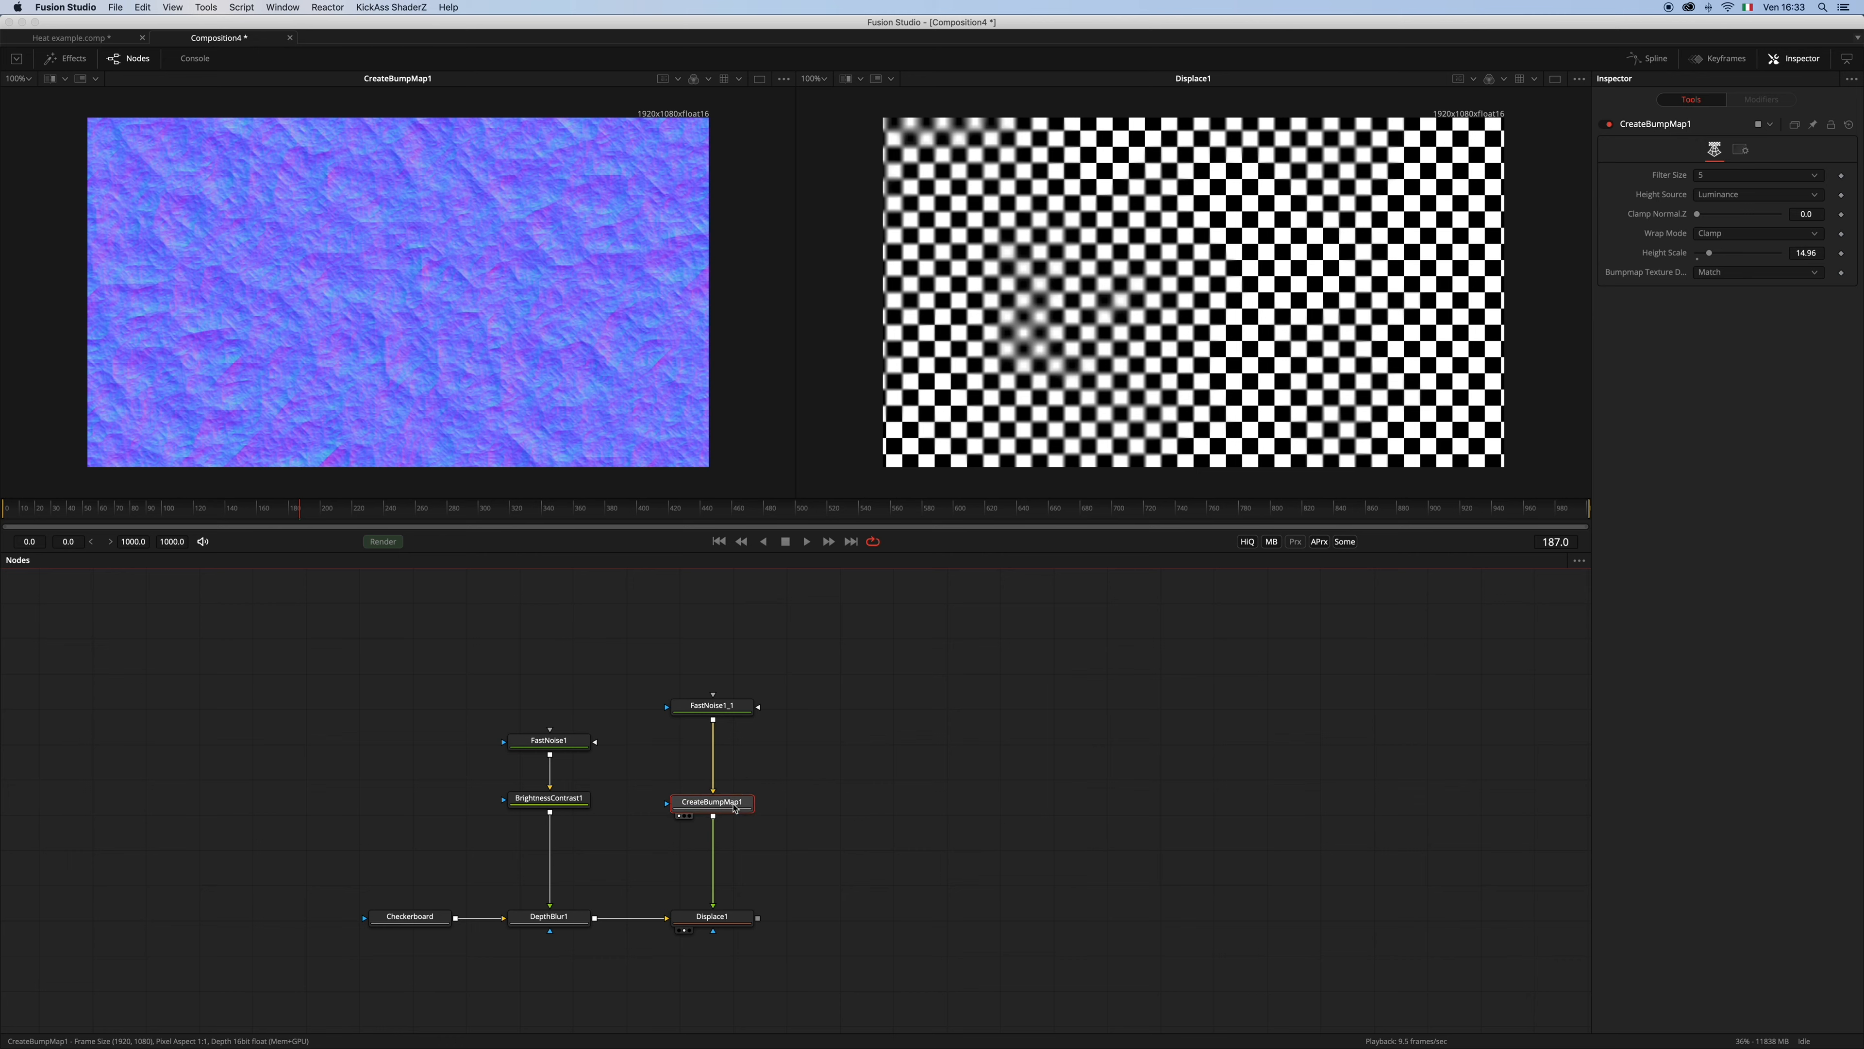
Insert a Brightness Contrast node between CreateBumpMap1 and Displace1
{"action": "key", "text": "shift+space"}
{"action": "type", "text": "cre"}
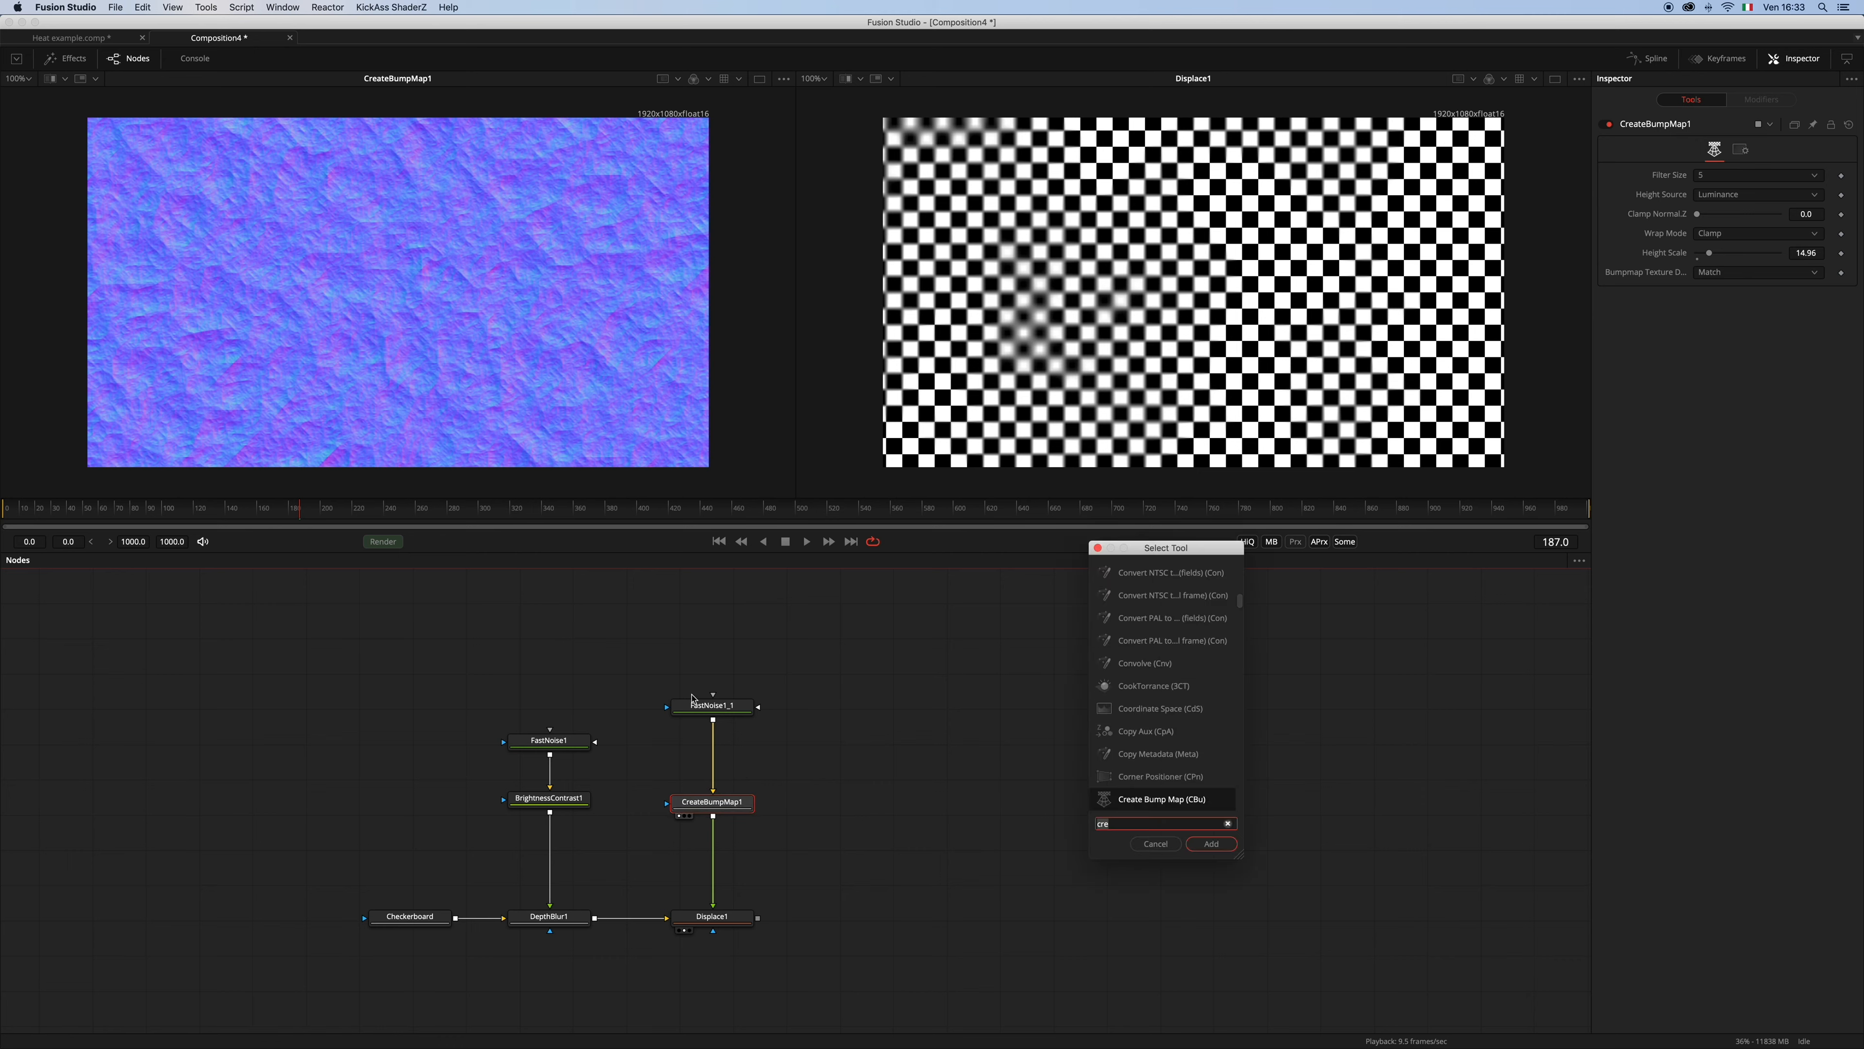
{"action": "key", "text": "BackSpace"}
{"action": "key", "text": "BackSpace"}
{"action": "key", "text": "BackSpace"}
{"action": "type", "text": "bri"}
{"action": "key", "text": "Return"}
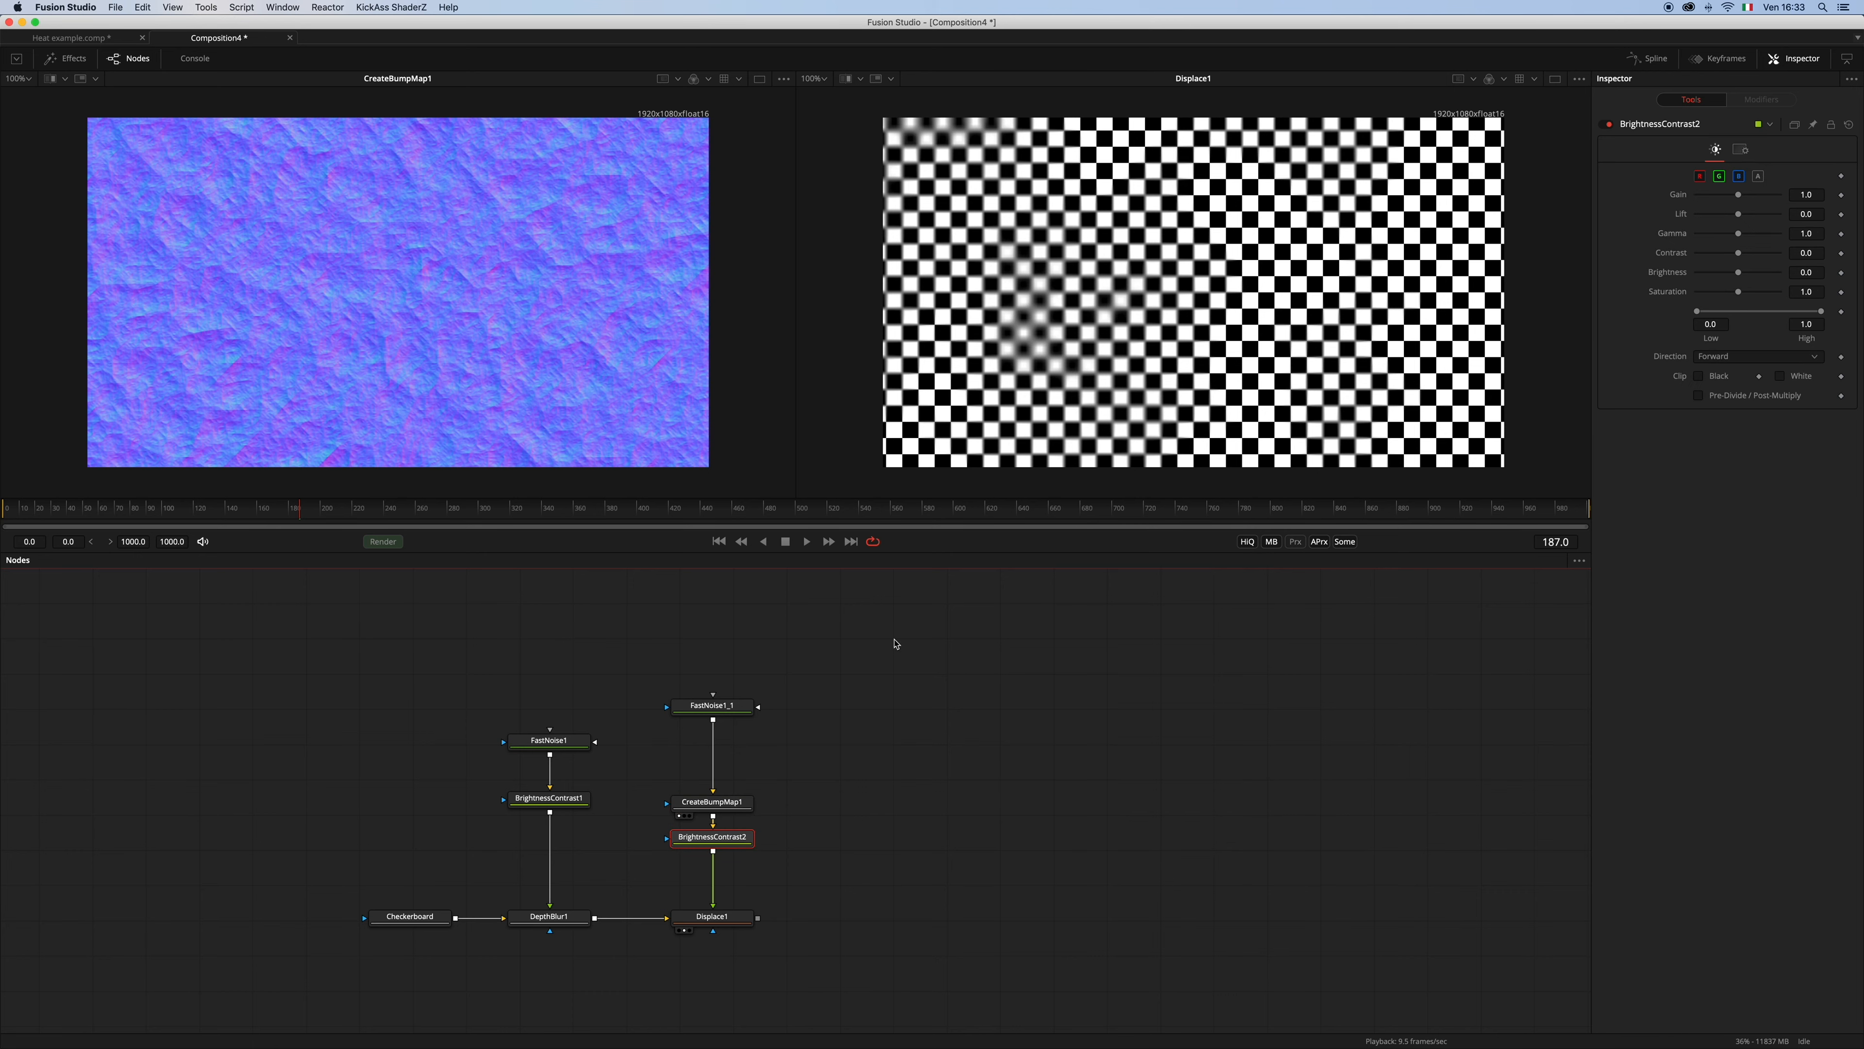
{"action": "left_click_drag", "start_coordinate": [739, 838], "coordinate": [740, 854]}
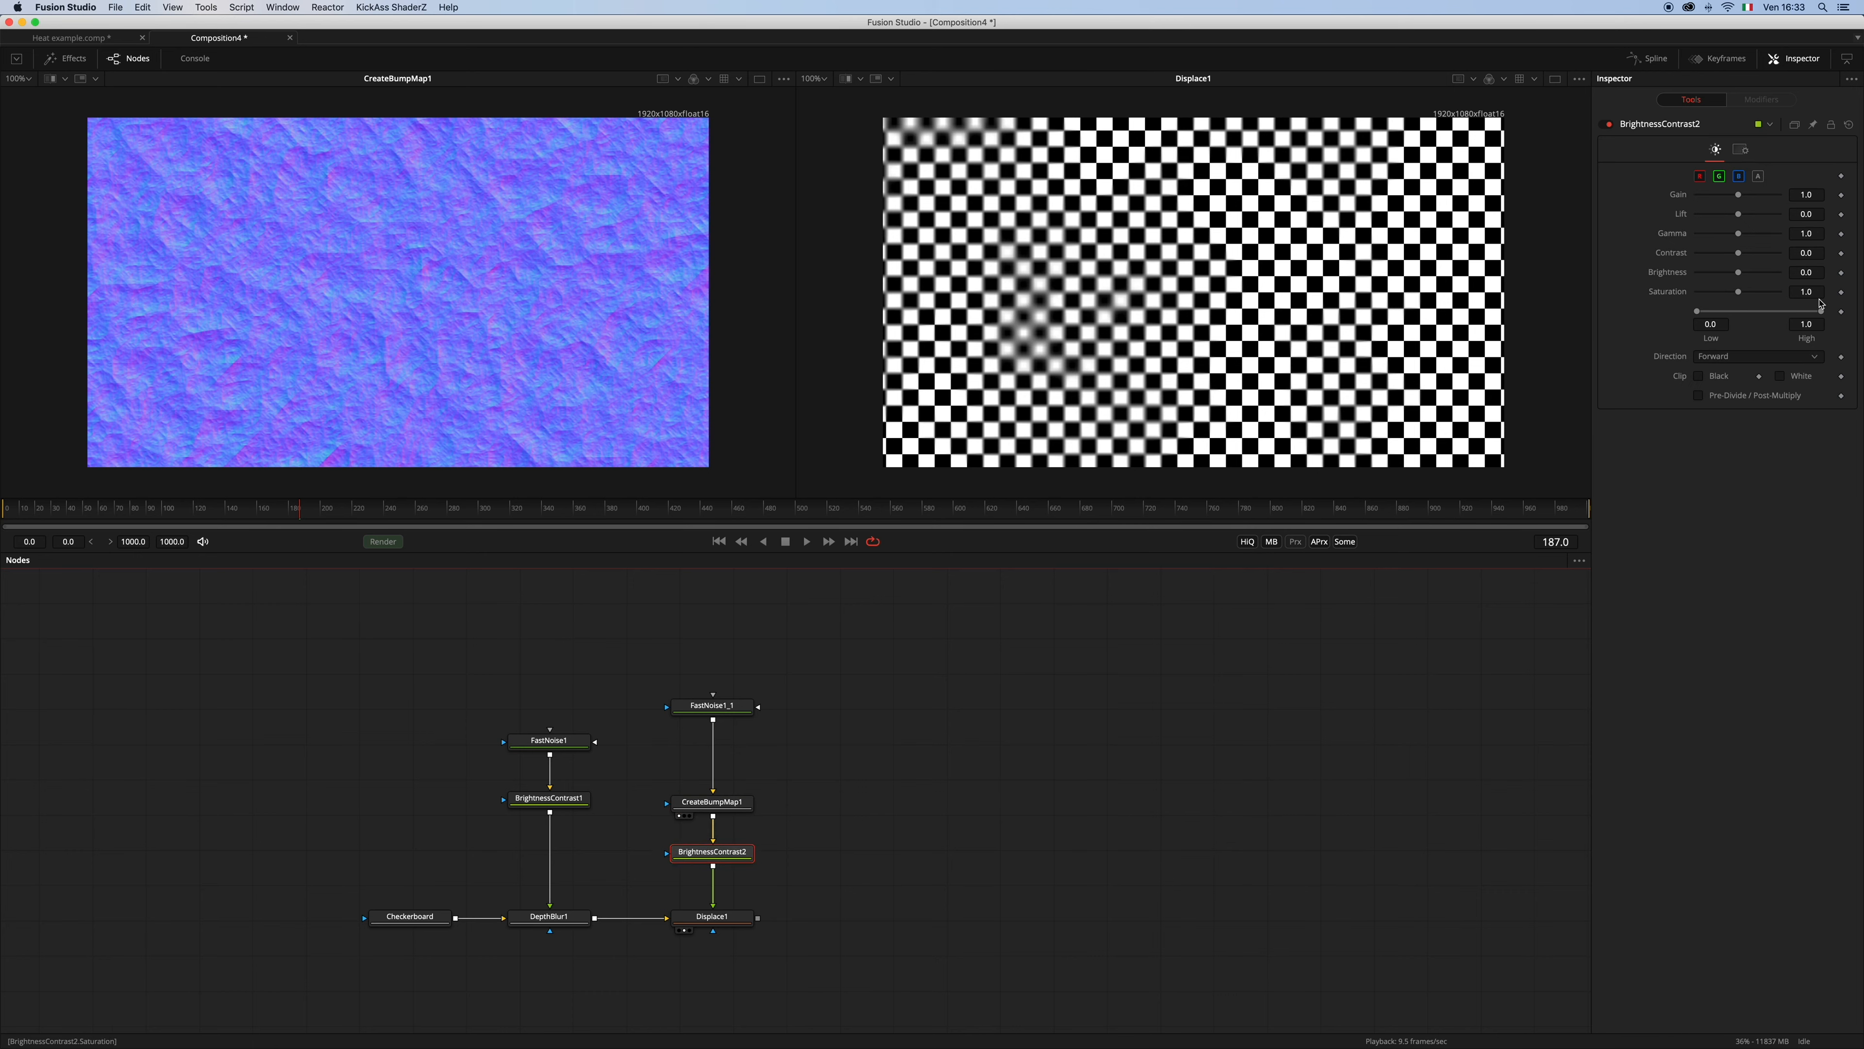
Set the Brightness of BrightnessContrast2 to -0.5 and display the node in the first viewer
{"action": "left_click", "coordinate": [1819, 274]}
{"action": "key", "text": "Return"}
{"action": "key", "text": "1"}
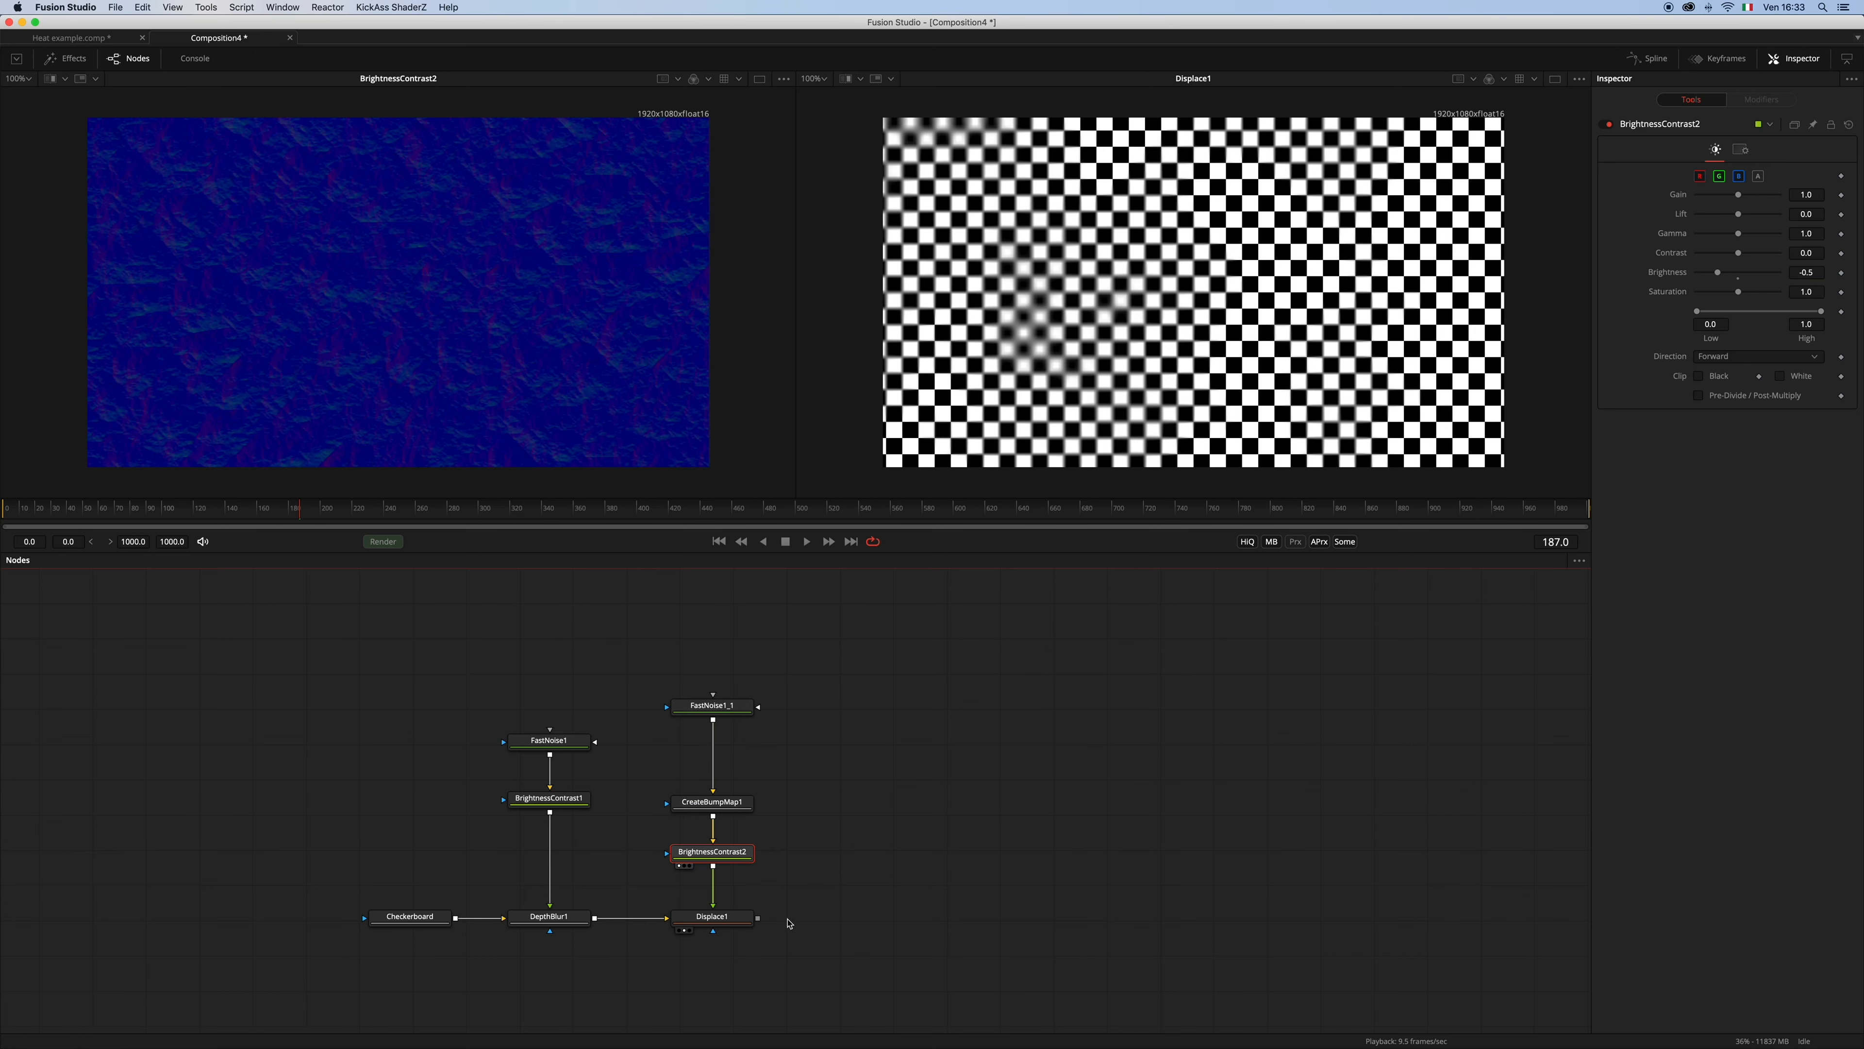
Test and reset the X Refraction of Displace1, and delete the BrightnessContrast2 node
{"action": "left_click", "coordinate": [712, 916]}
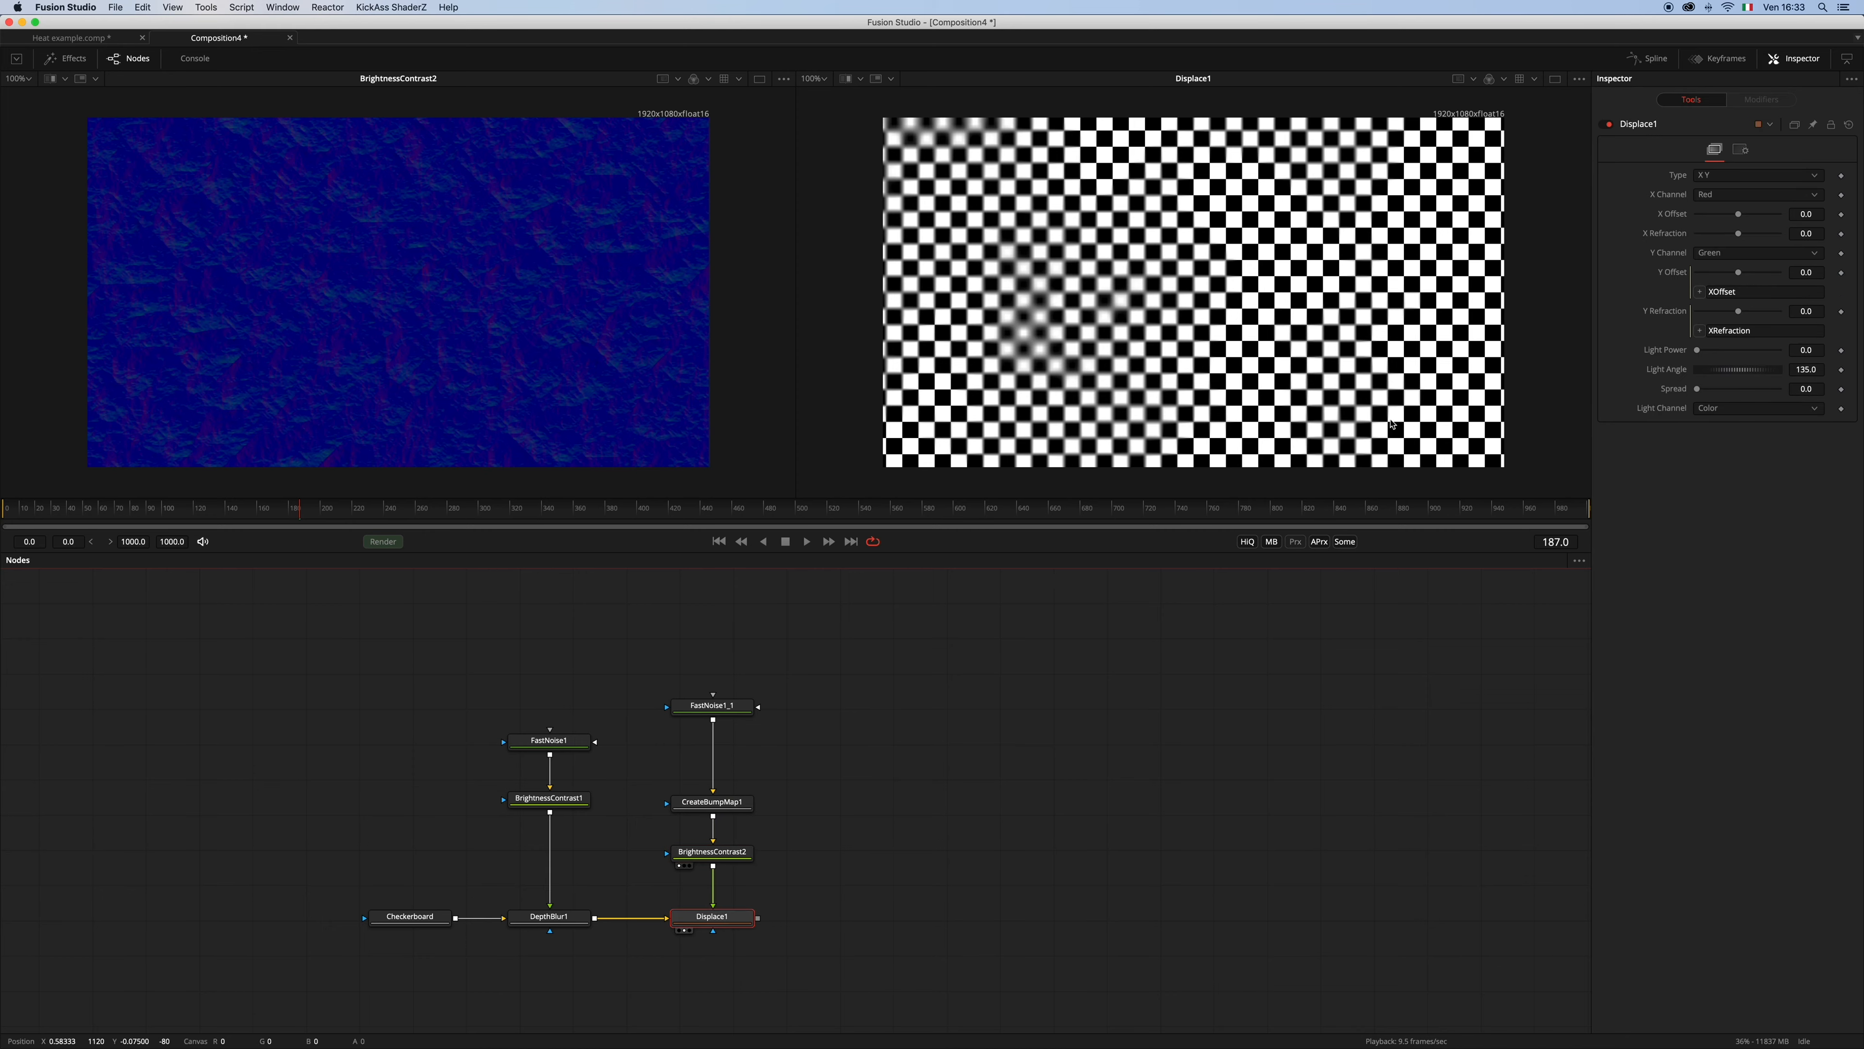
{"action": "left_click_drag", "start_coordinate": [1738, 234], "coordinate": [1756, 232]}
{"action": "left_click", "coordinate": [1738, 239]}
{"action": "left_click", "coordinate": [706, 853]}
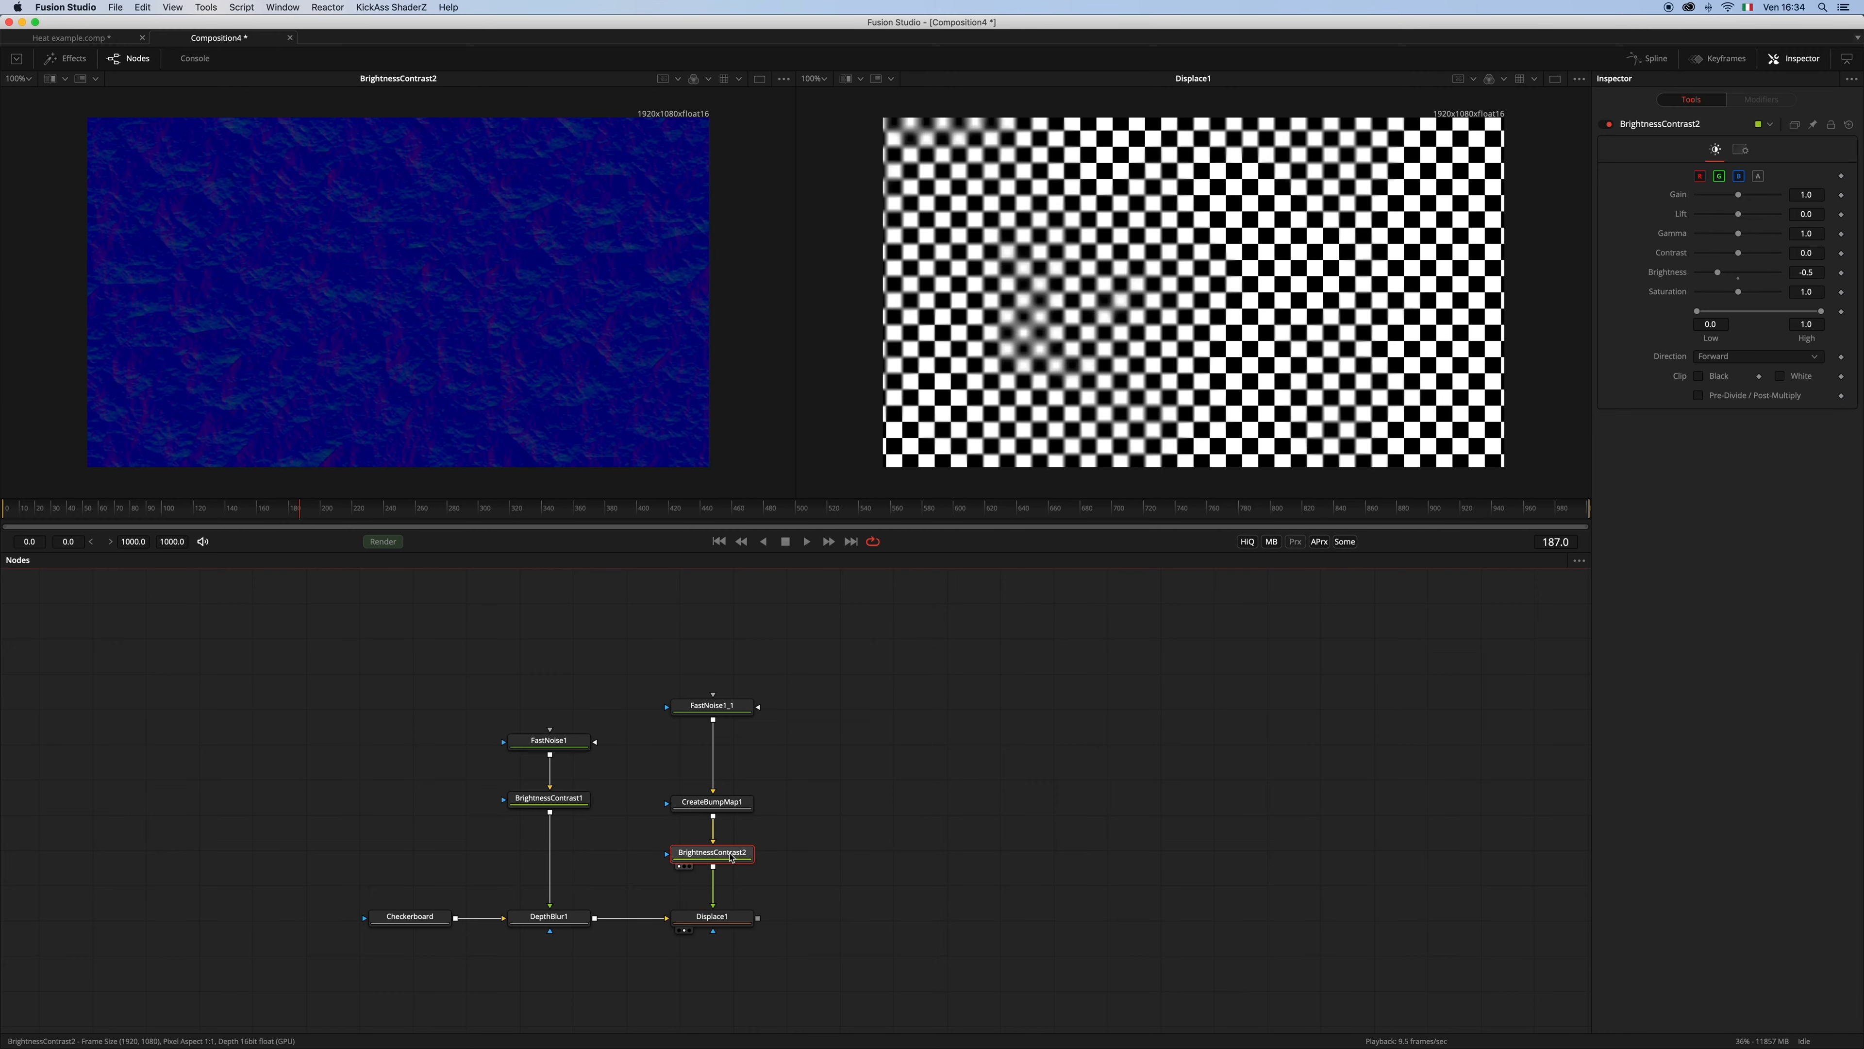
{"action": "key", "text": "Delete"}
Set Displace1's X Offset to -0.5 and X Refraction to 0.016, and raise its Spread slightly
{"action": "left_click", "coordinate": [731, 923]}
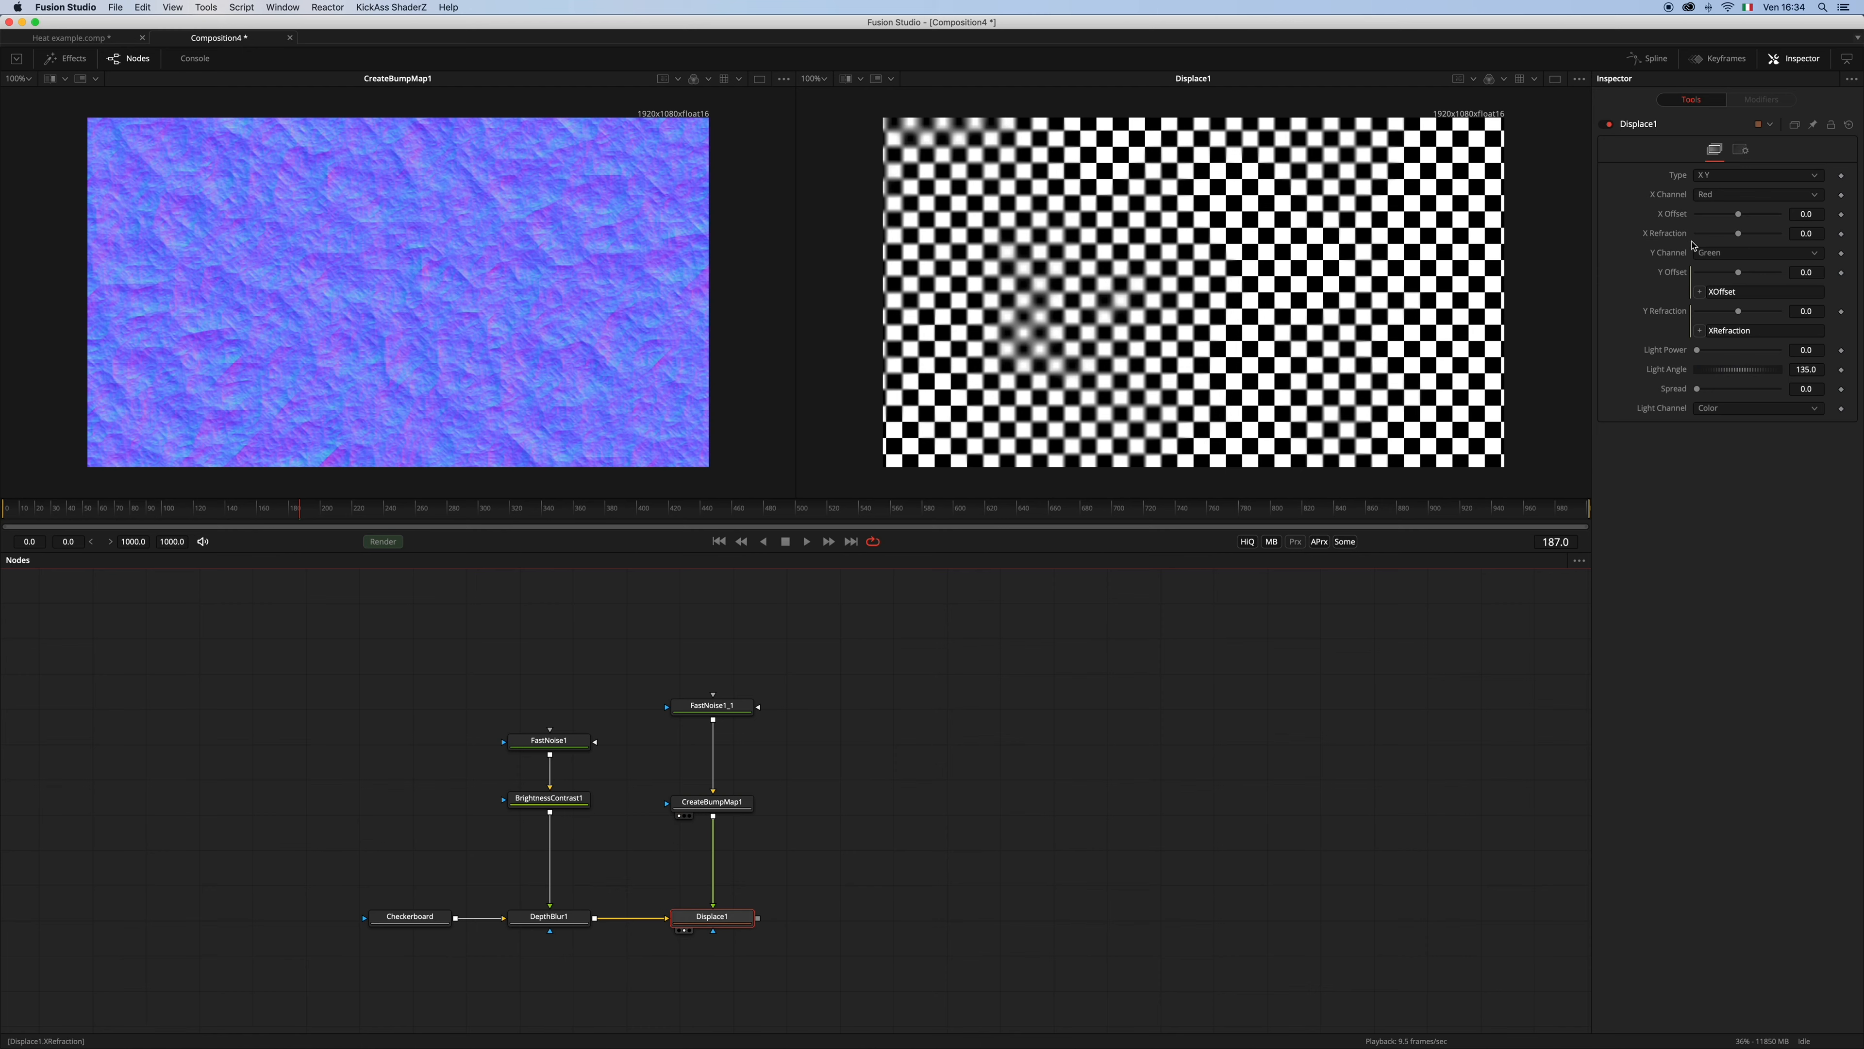
{"action": "left_click_drag", "start_coordinate": [1738, 218], "coordinate": [1634, 255]}
{"action": "left_click_drag", "start_coordinate": [1738, 233], "coordinate": [1745, 233]}
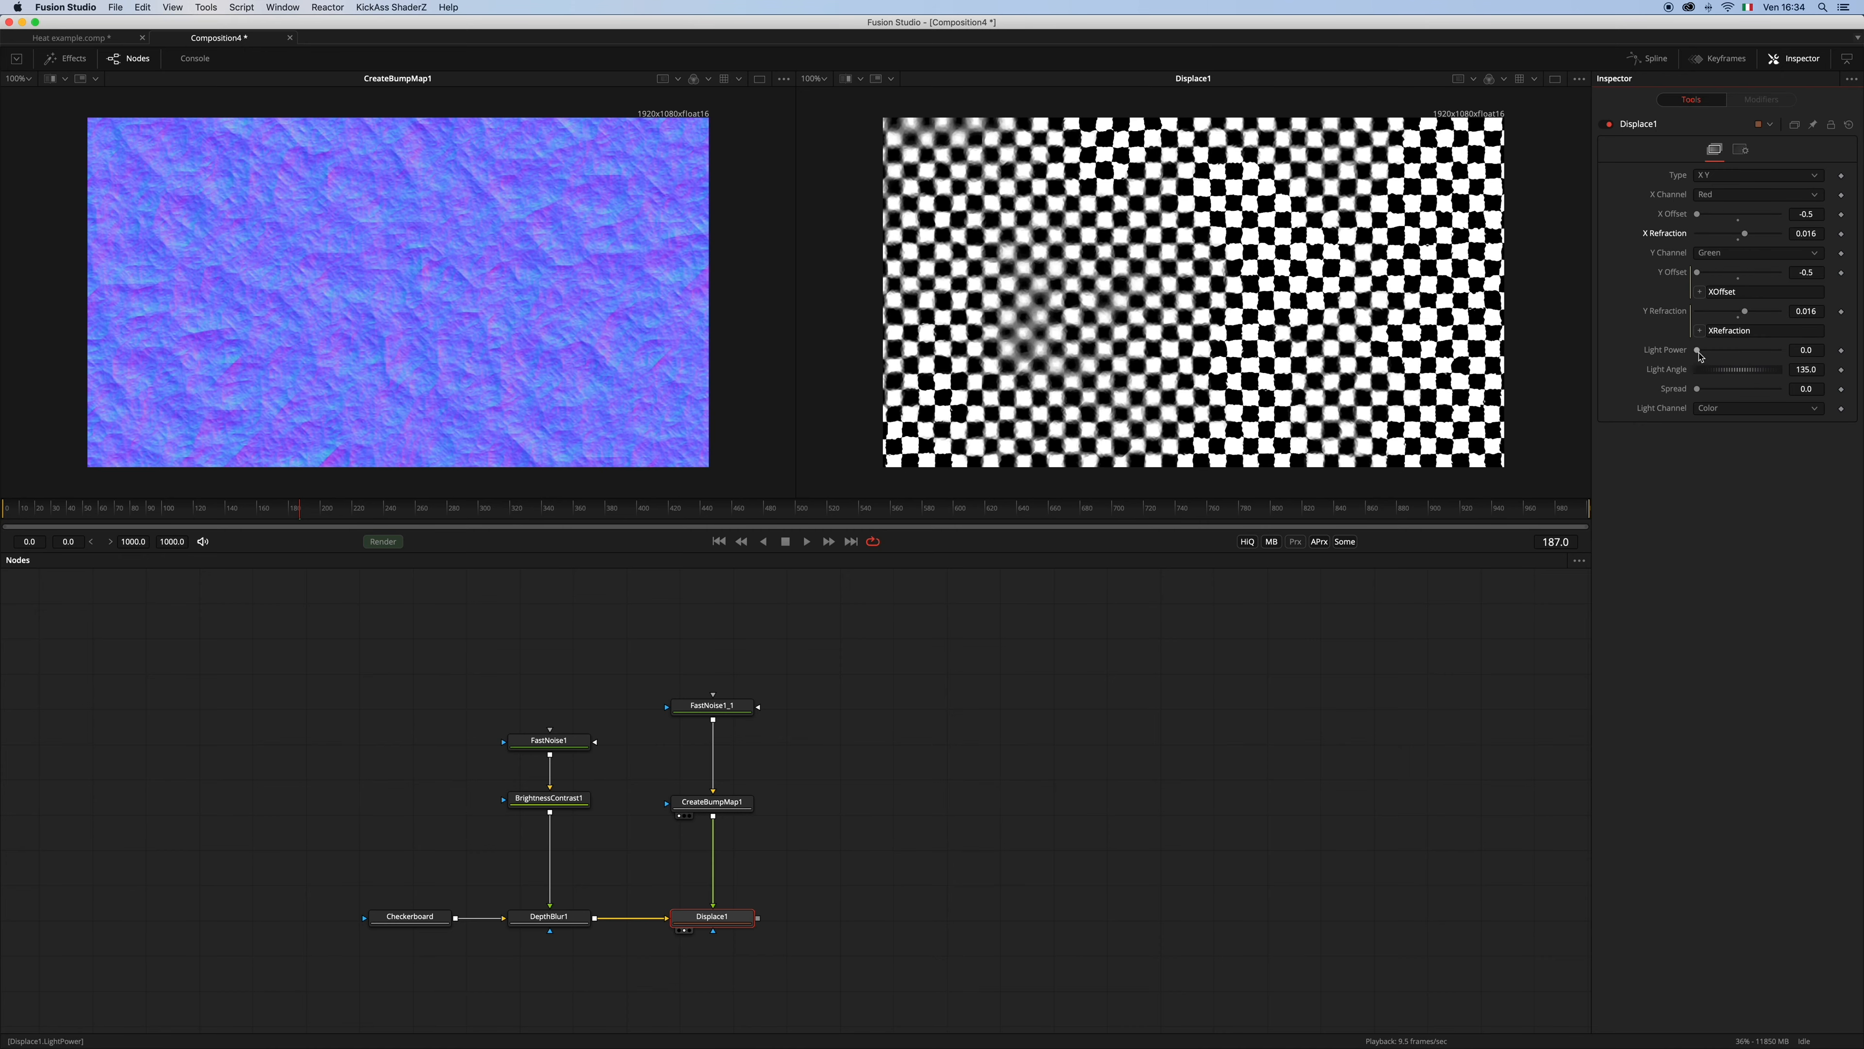
{"action": "left_click_drag", "start_coordinate": [1699, 390], "coordinate": [1702, 394]}
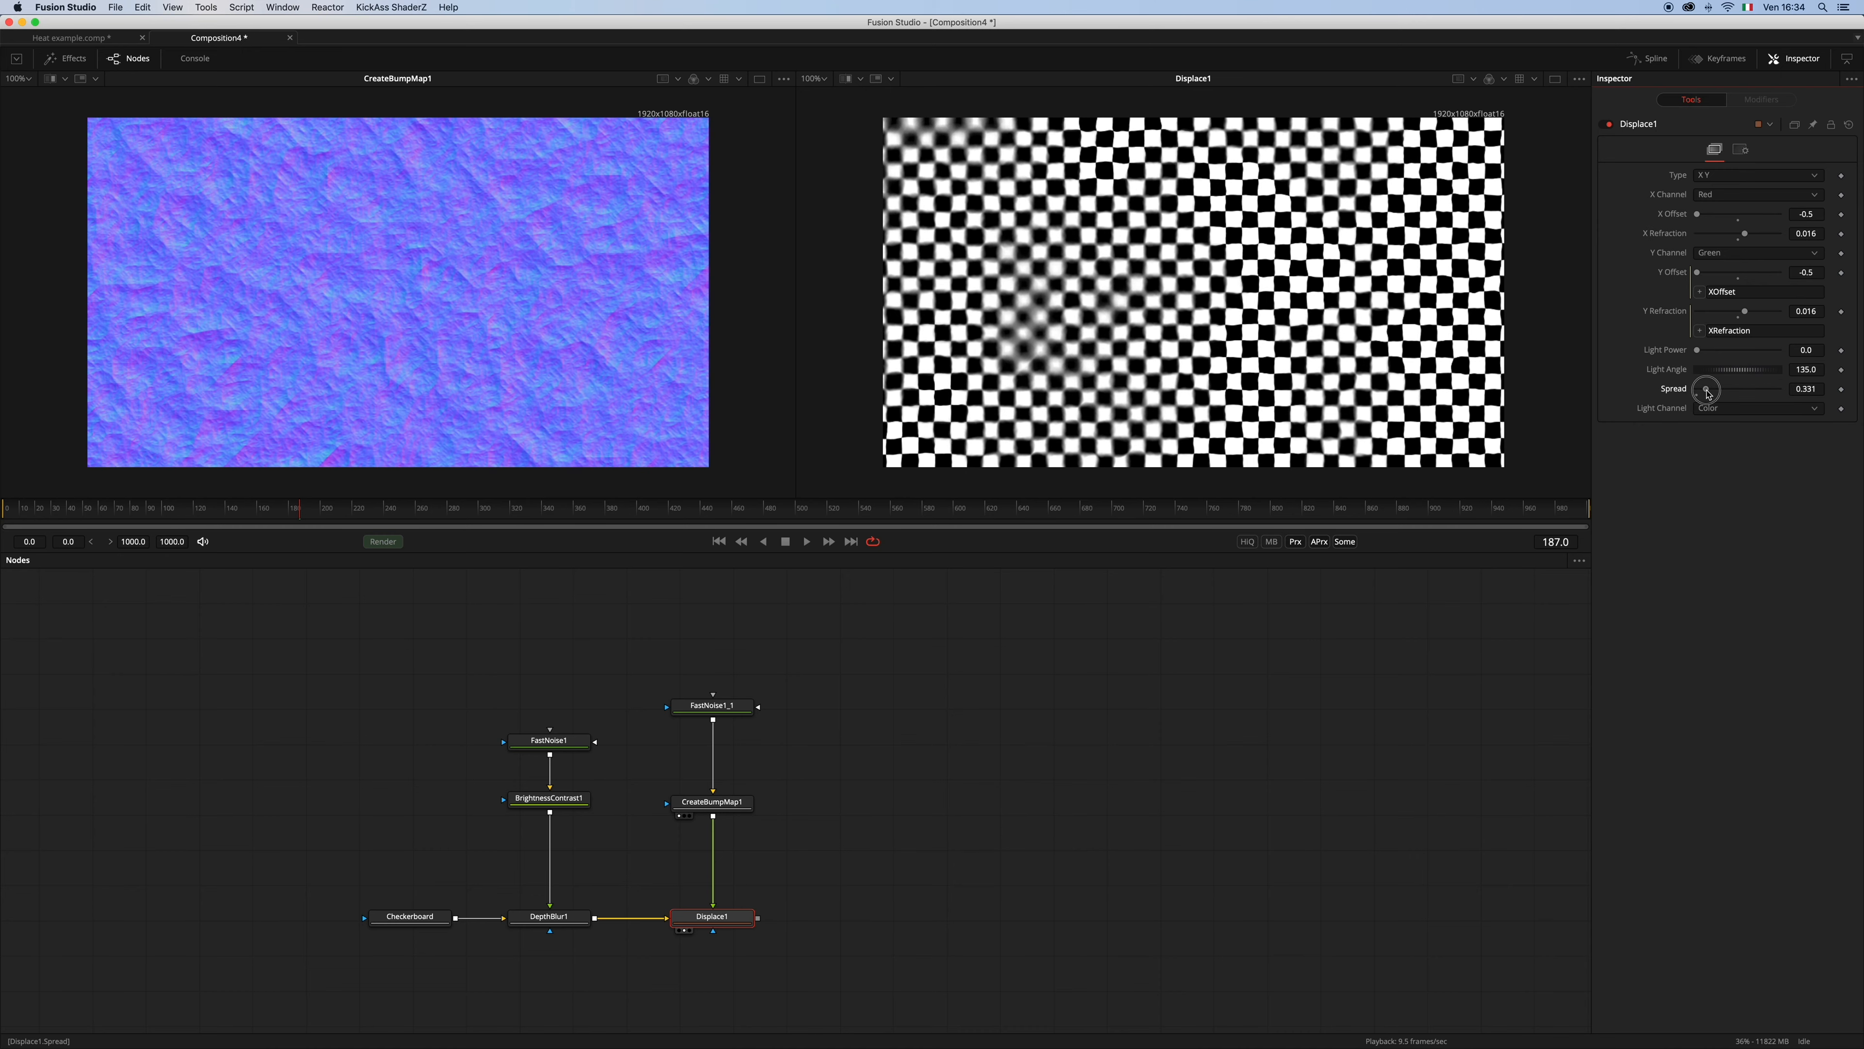
Inspect FastNoise1_1 and the Displace1 result in the second viewer during playback
{"action": "left_click", "coordinate": [713, 706]}
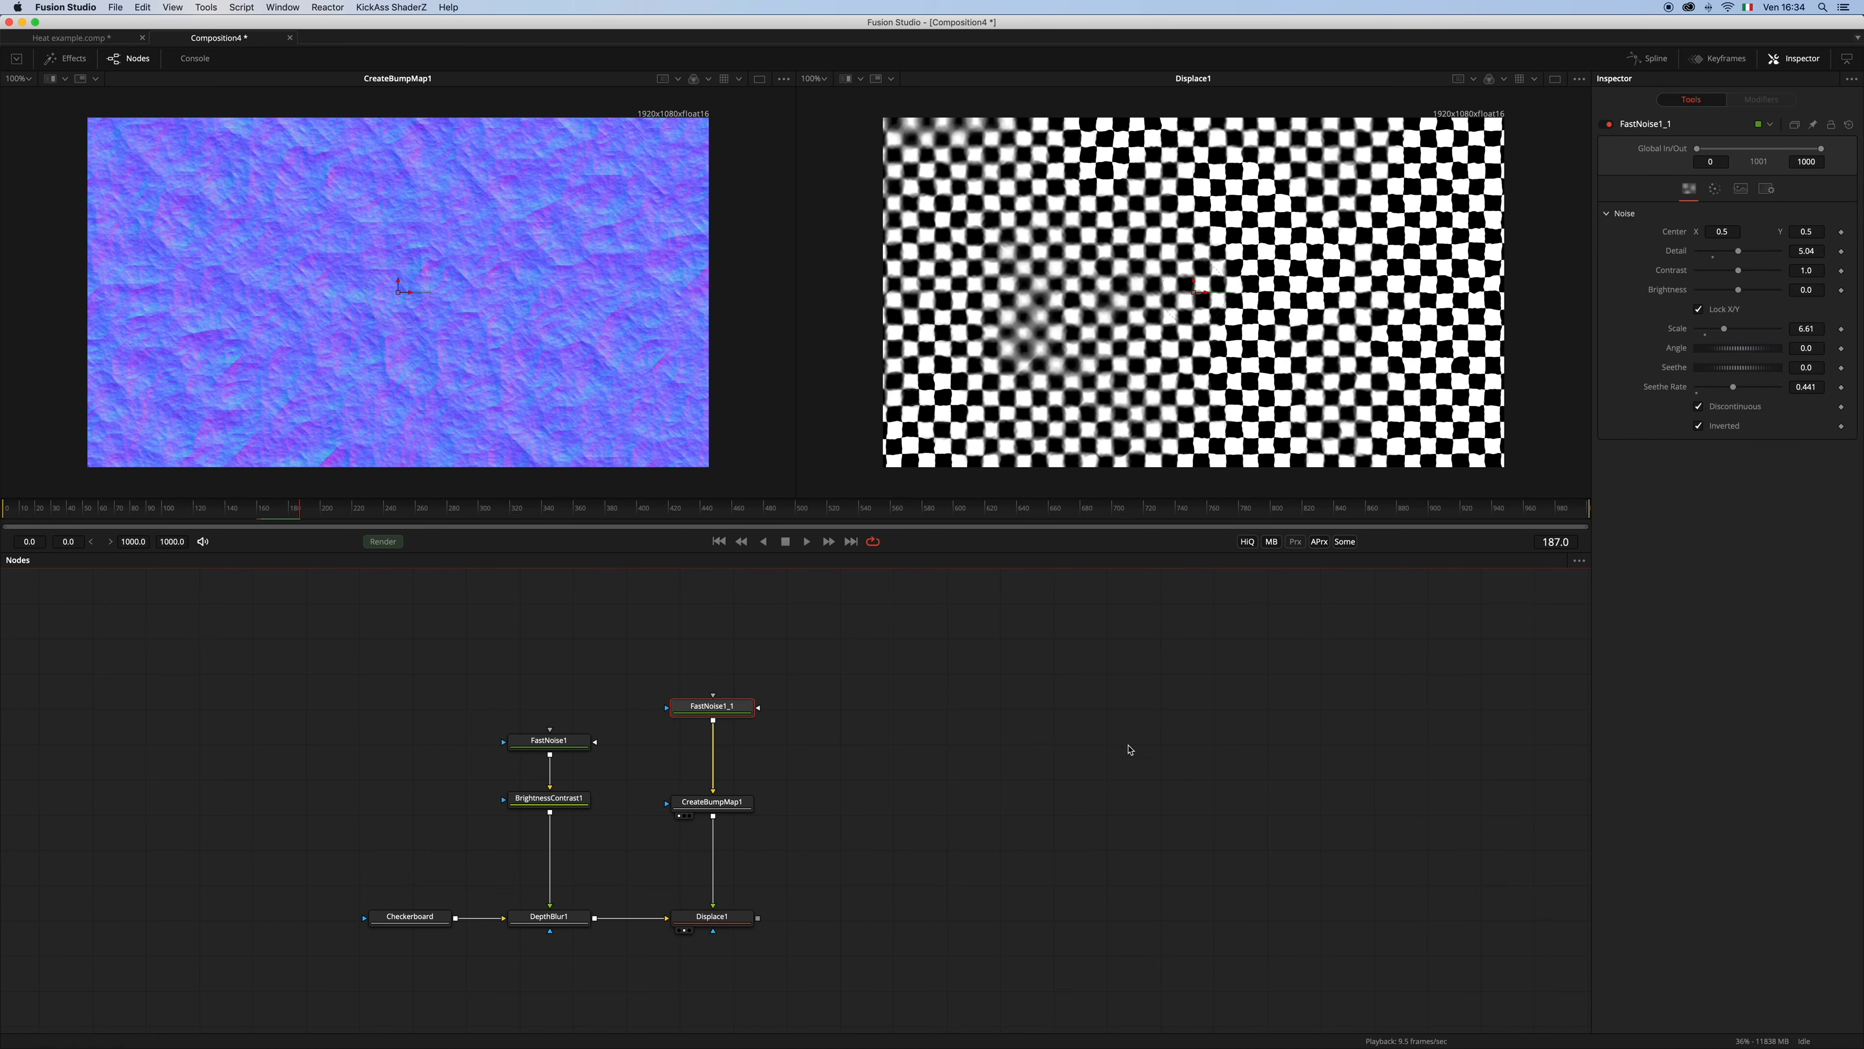
{"action": "key", "text": "2"}
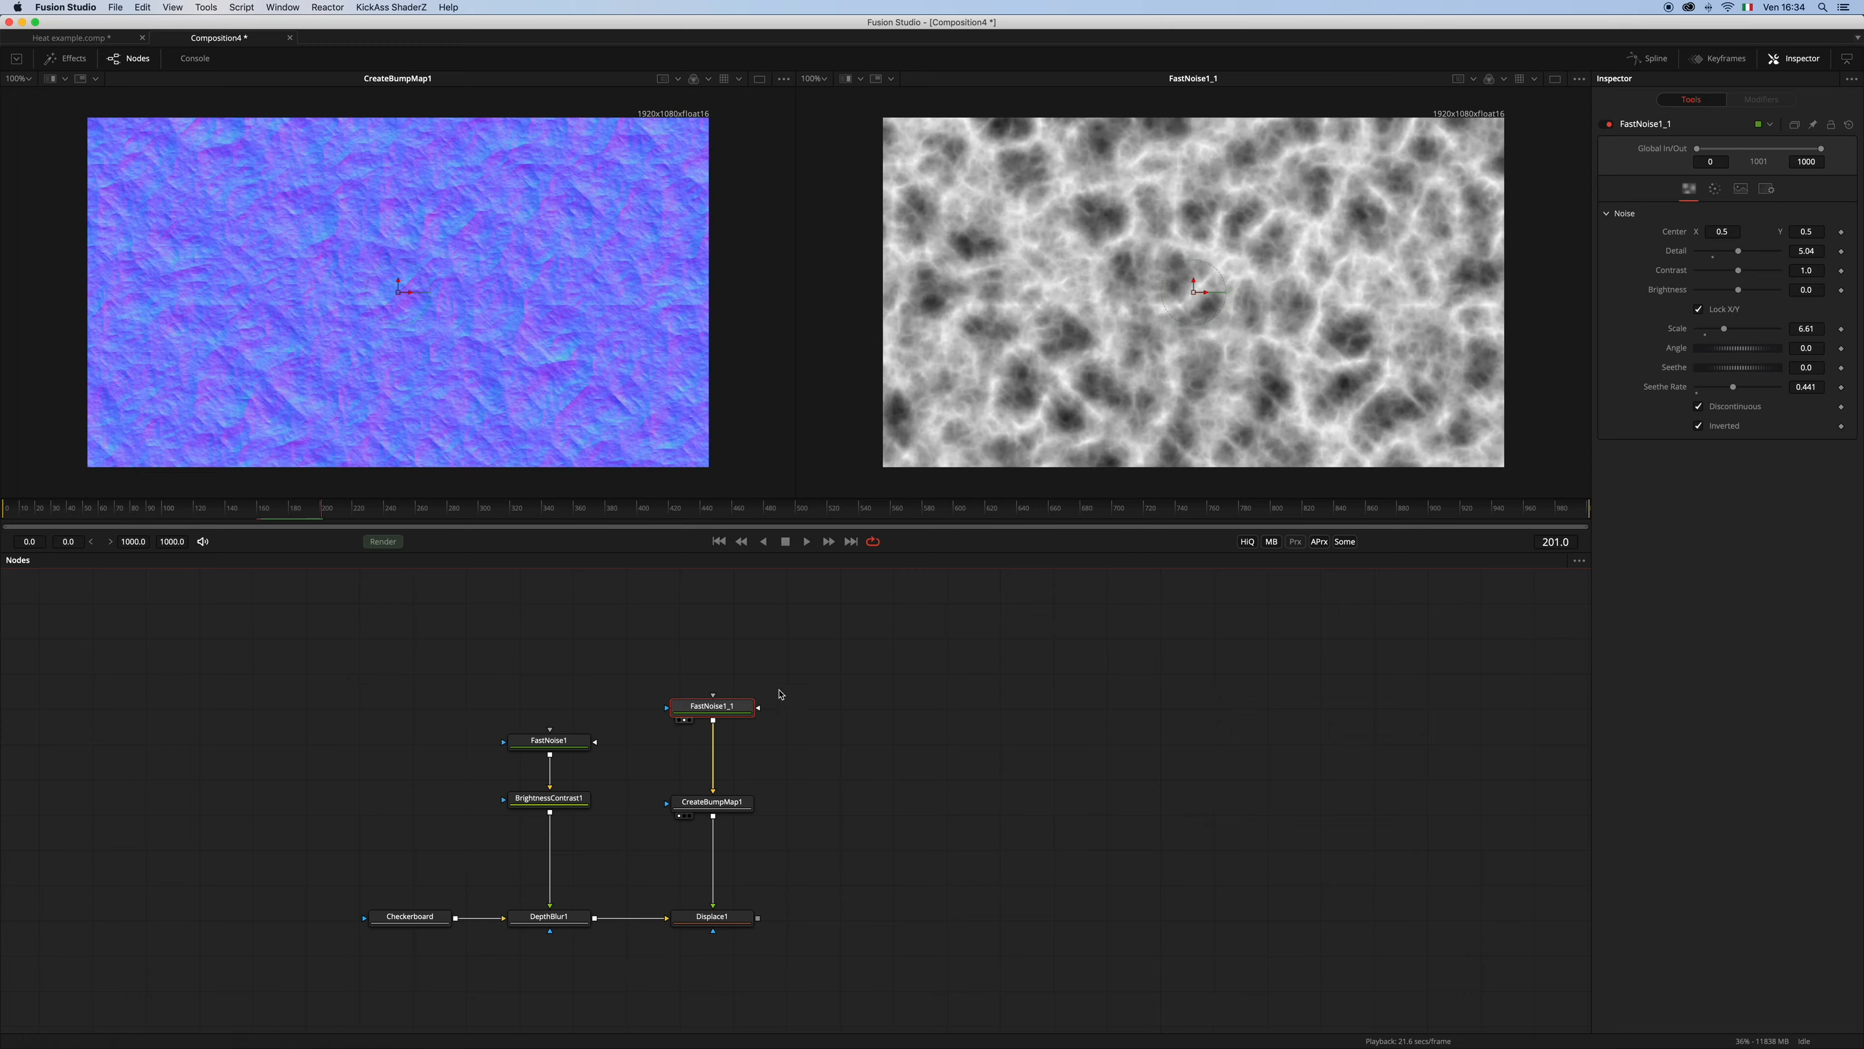
{"action": "key", "text": "2"}
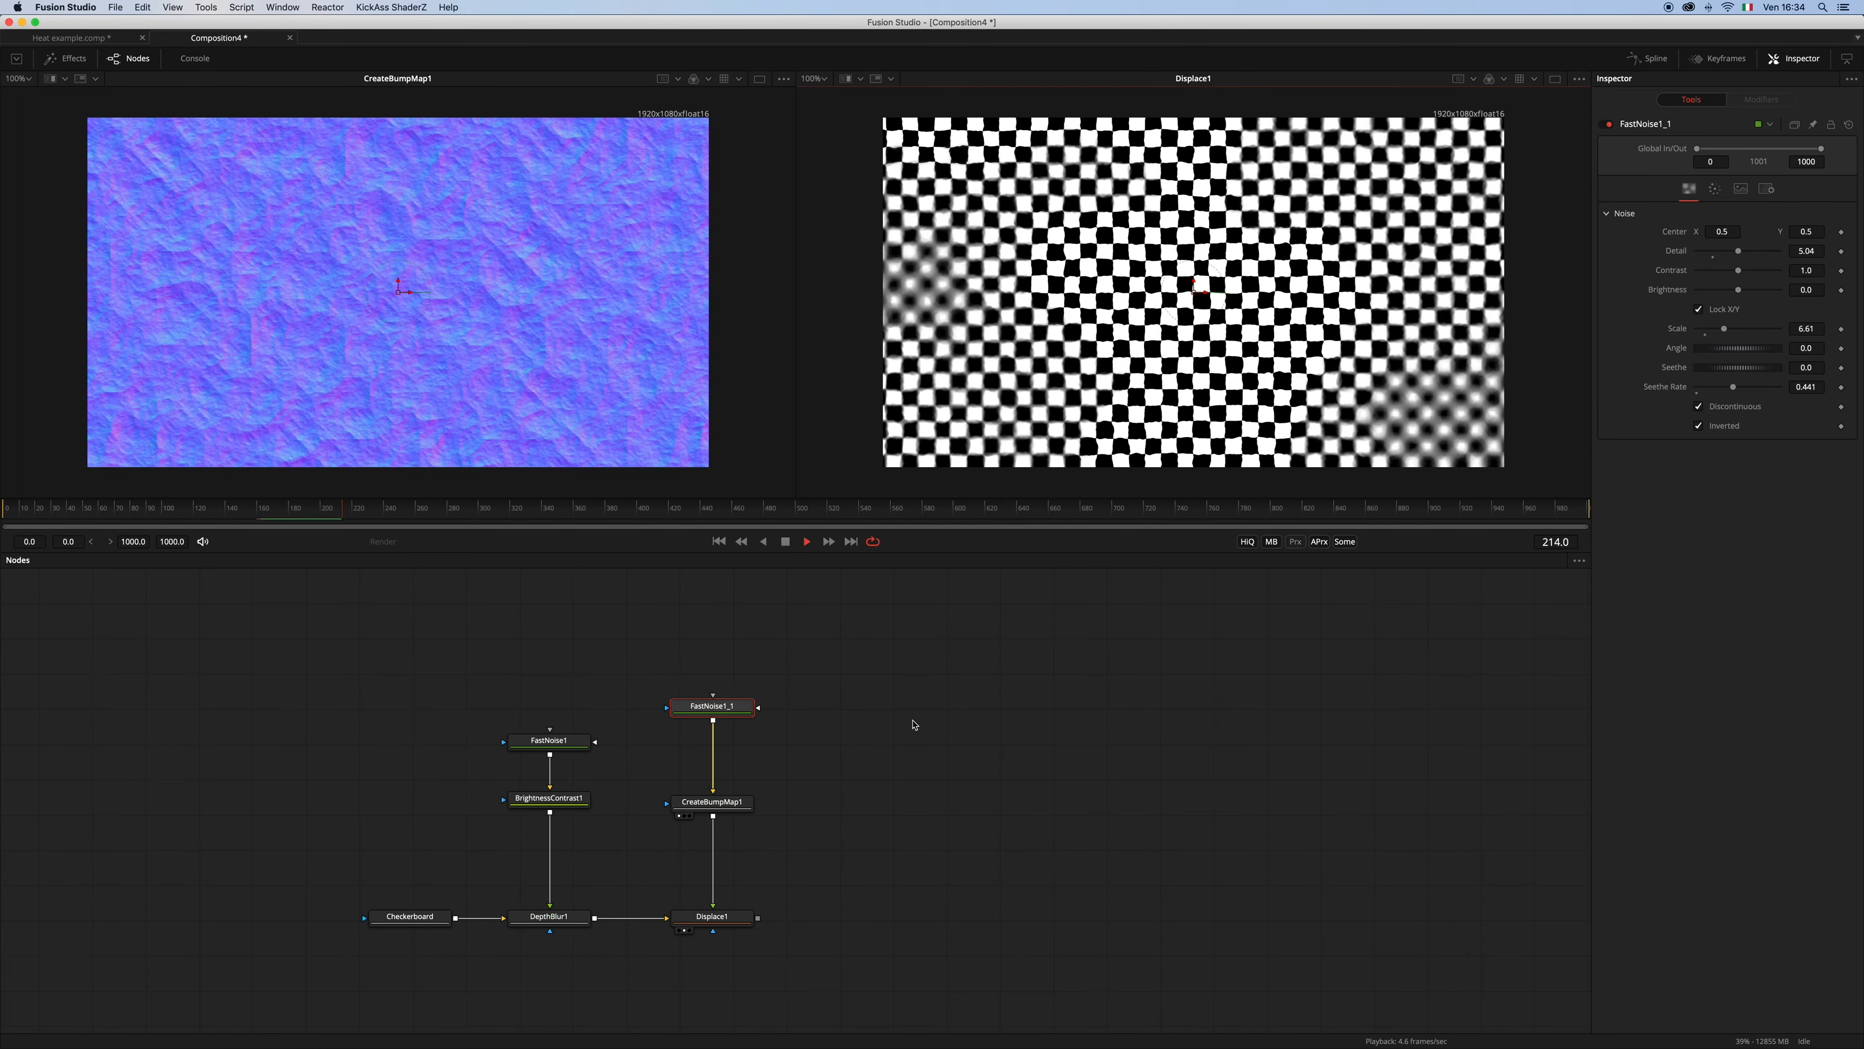
{"action": "key", "text": "space"}
Pin FastNoise1_1's settings and link FastNoise1's Center to FastNoise1_1's Center with an expression
{"action": "left_click", "coordinate": [709, 709]}
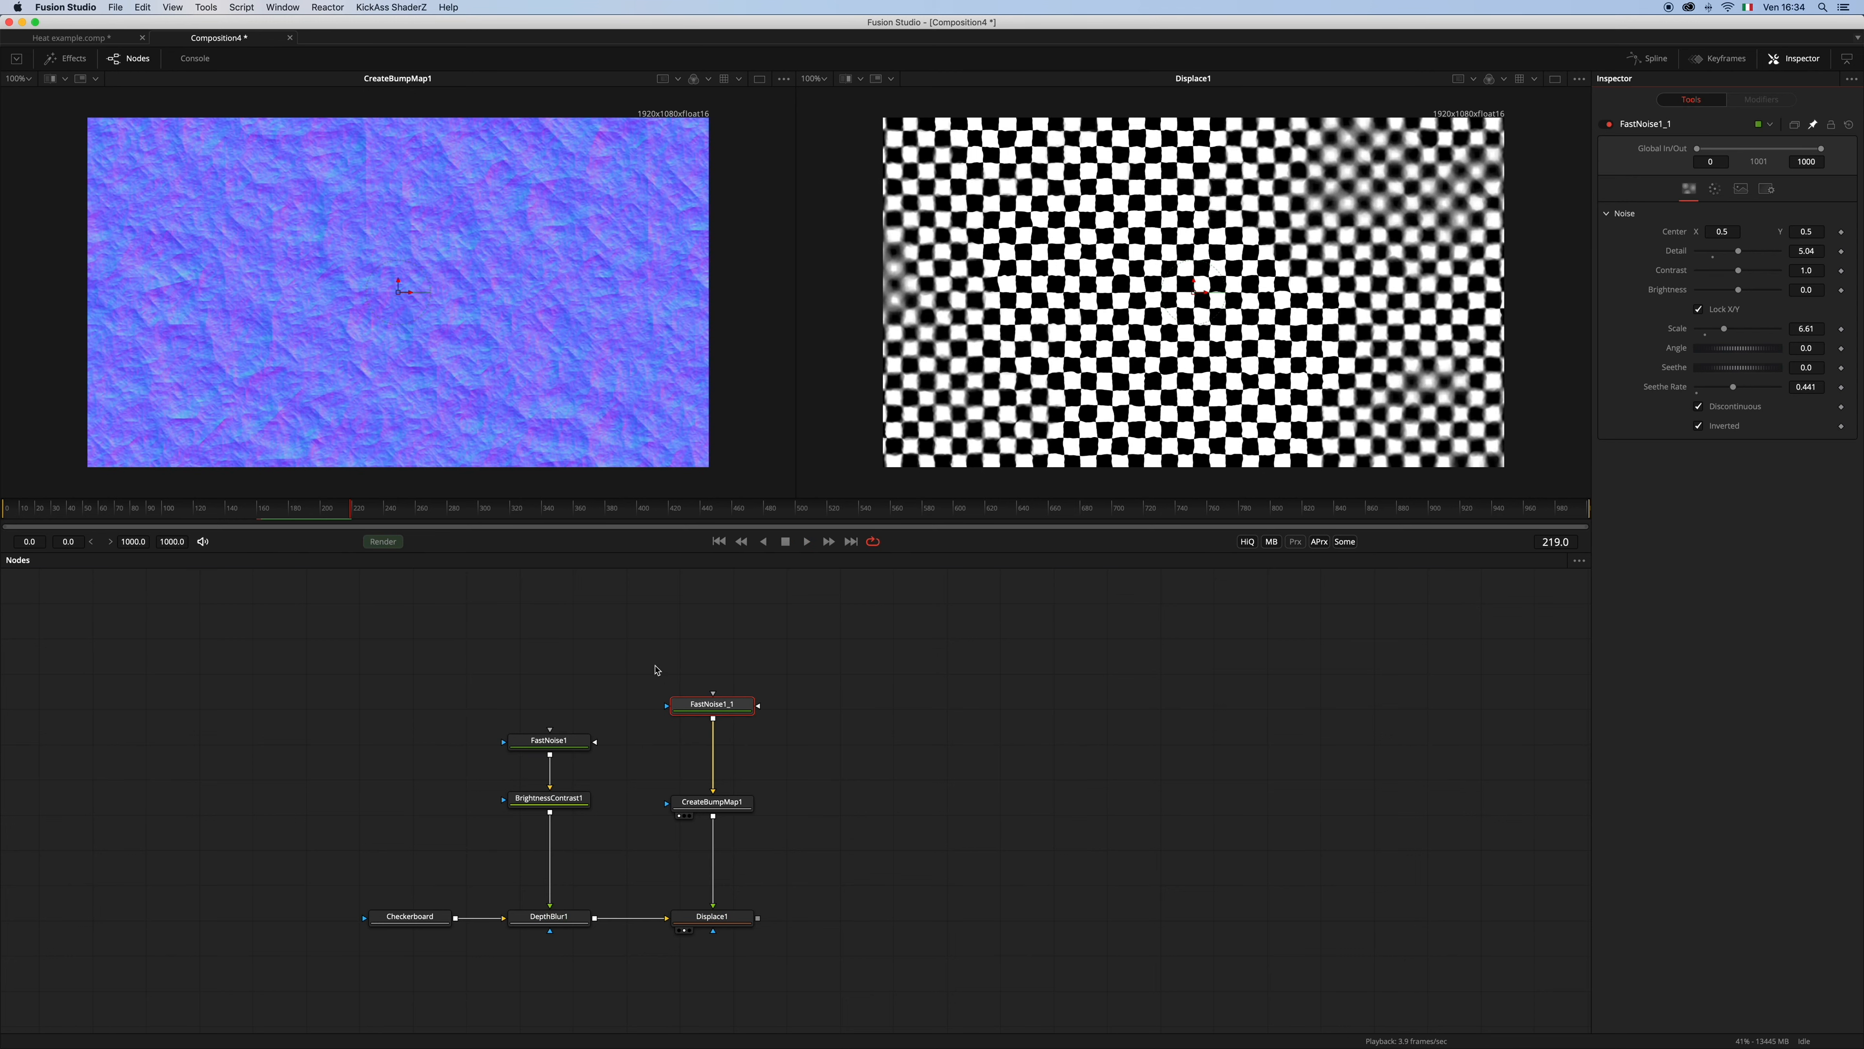
{"action": "left_click", "coordinate": [584, 741]}
{"action": "right_click", "coordinate": [1670, 233]}
{"action": "left_click", "coordinate": [1713, 386]}
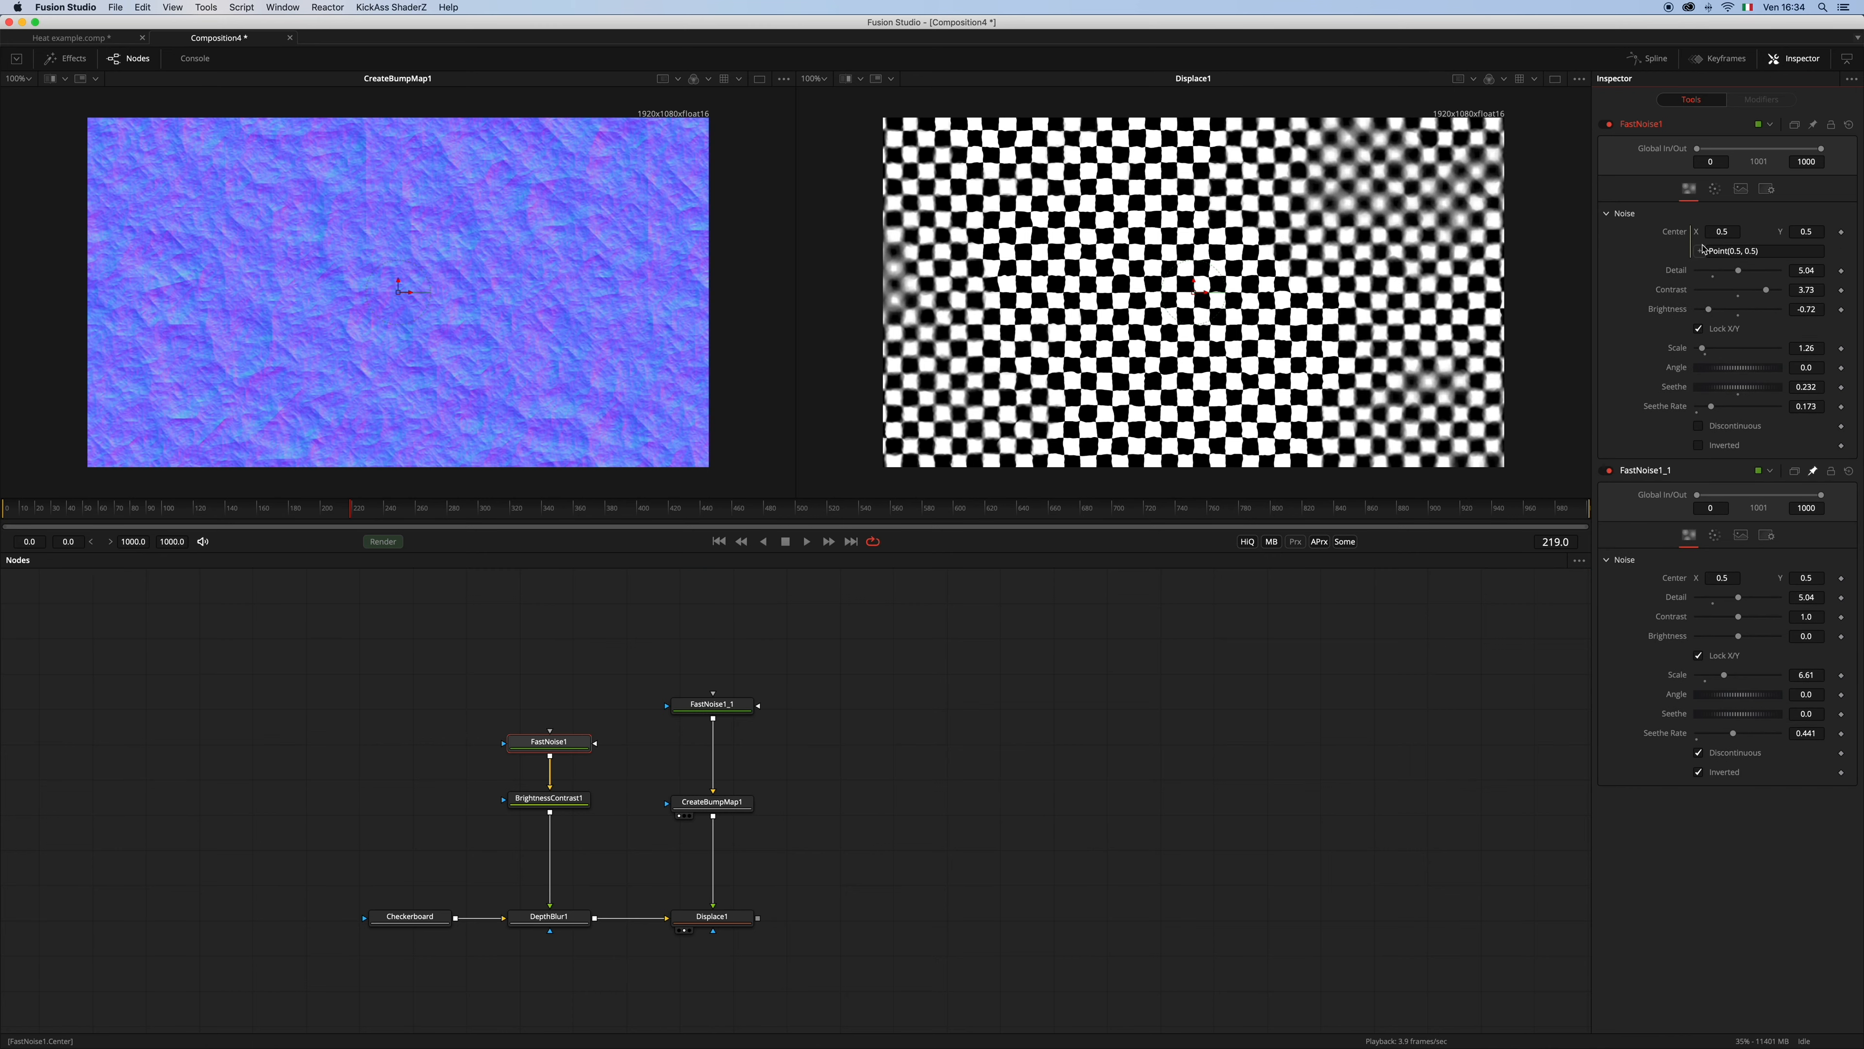
{"action": "left_click_drag", "start_coordinate": [1706, 264], "coordinate": [1685, 584]}
{"action": "left_click", "coordinate": [1448, 757]}
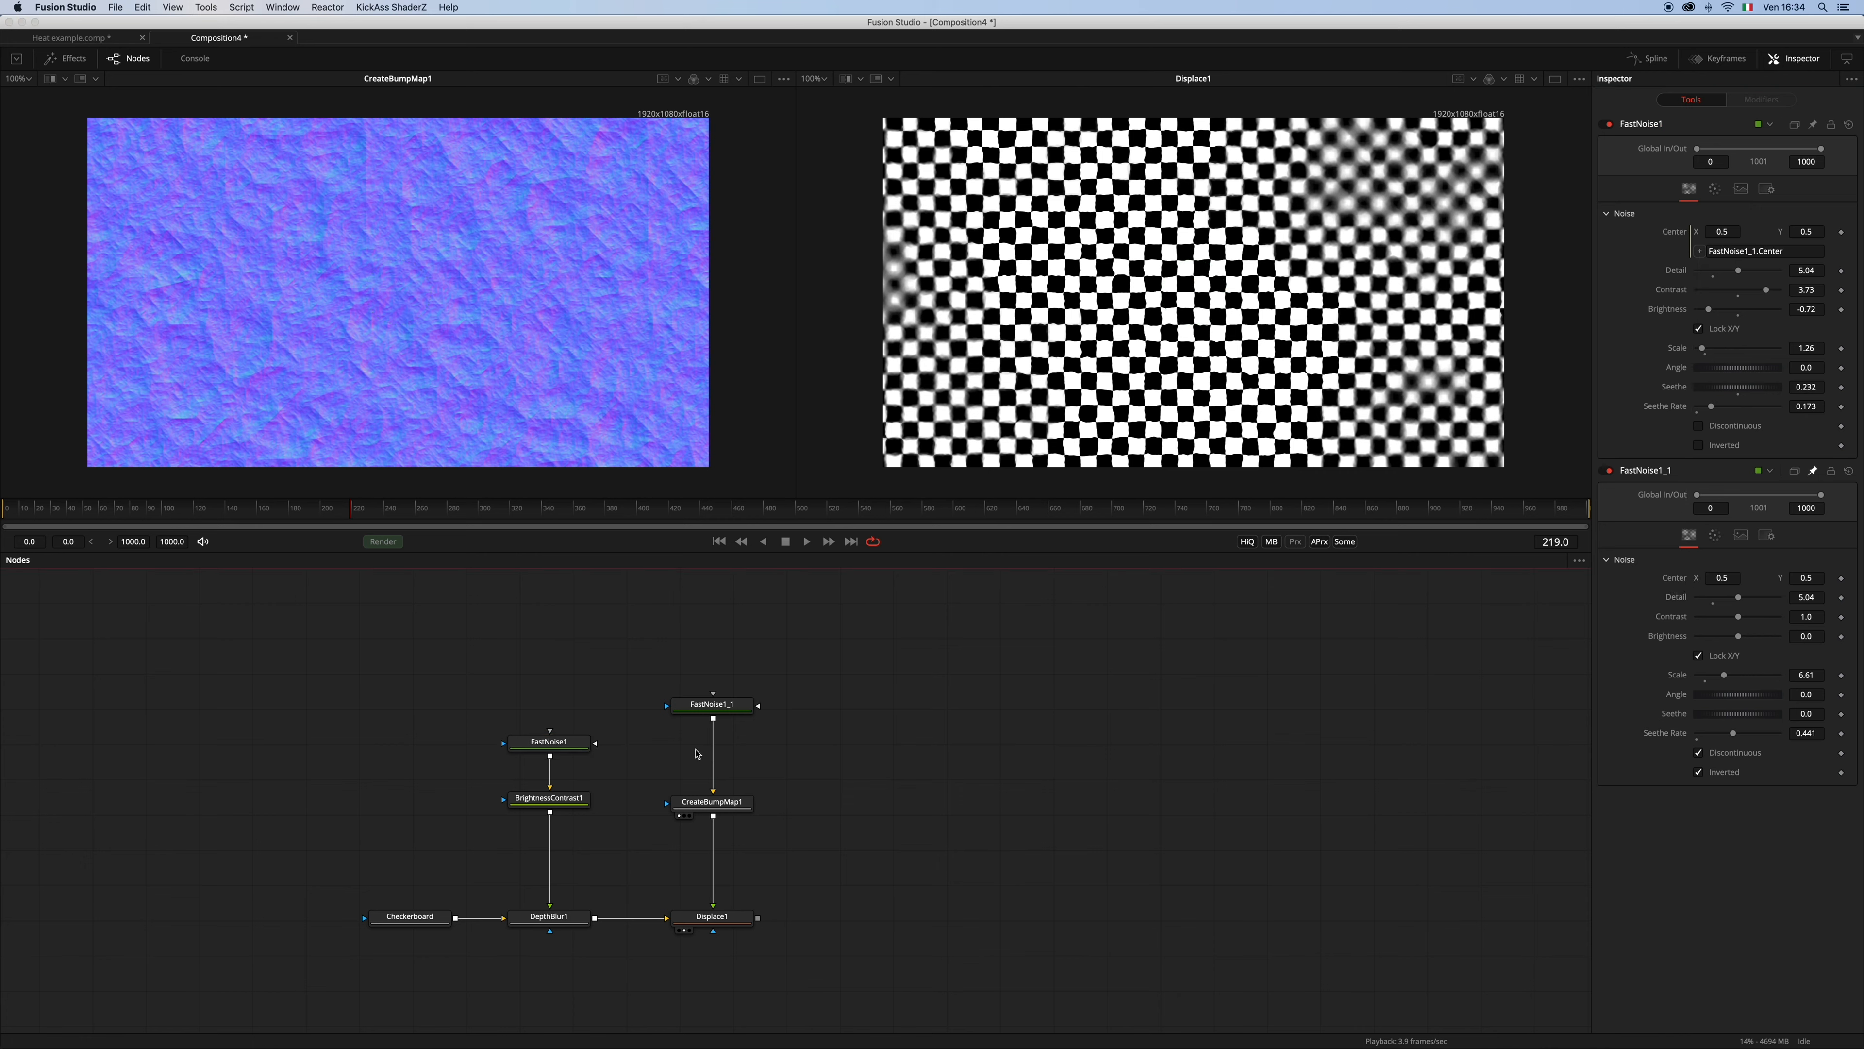
Drive FastNoise1_1's Center with the expression Point(0.5, time*0.015) and play back the Displace1 result
{"action": "left_click", "coordinate": [744, 710]}
{"action": "right_click", "coordinate": [1677, 233]}
{"action": "left_click", "coordinate": [1711, 382]}
{"action": "left_click", "coordinate": [1748, 252]}
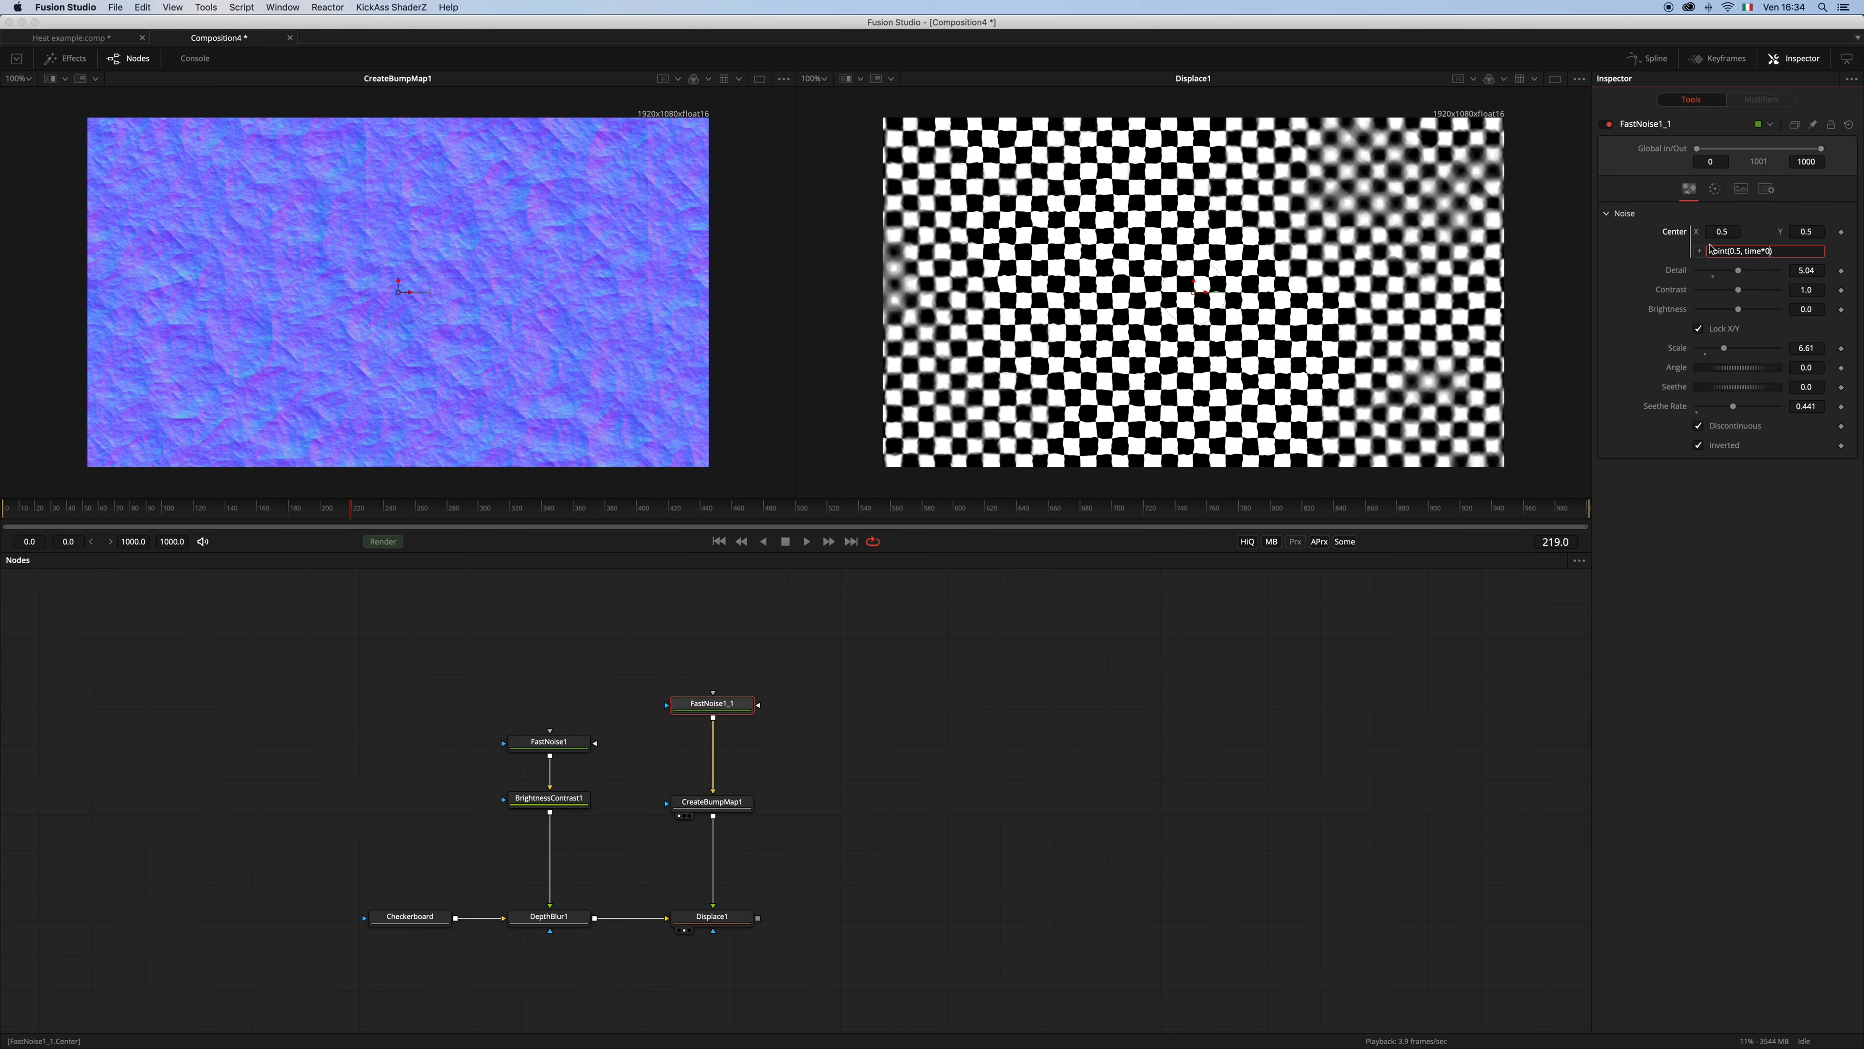
{"action": "left_click", "coordinate": [1101, 777]}
{"action": "left_click", "coordinate": [684, 718]}
{"action": "key", "text": "space"}
{"action": "left_click", "coordinate": [687, 930]}
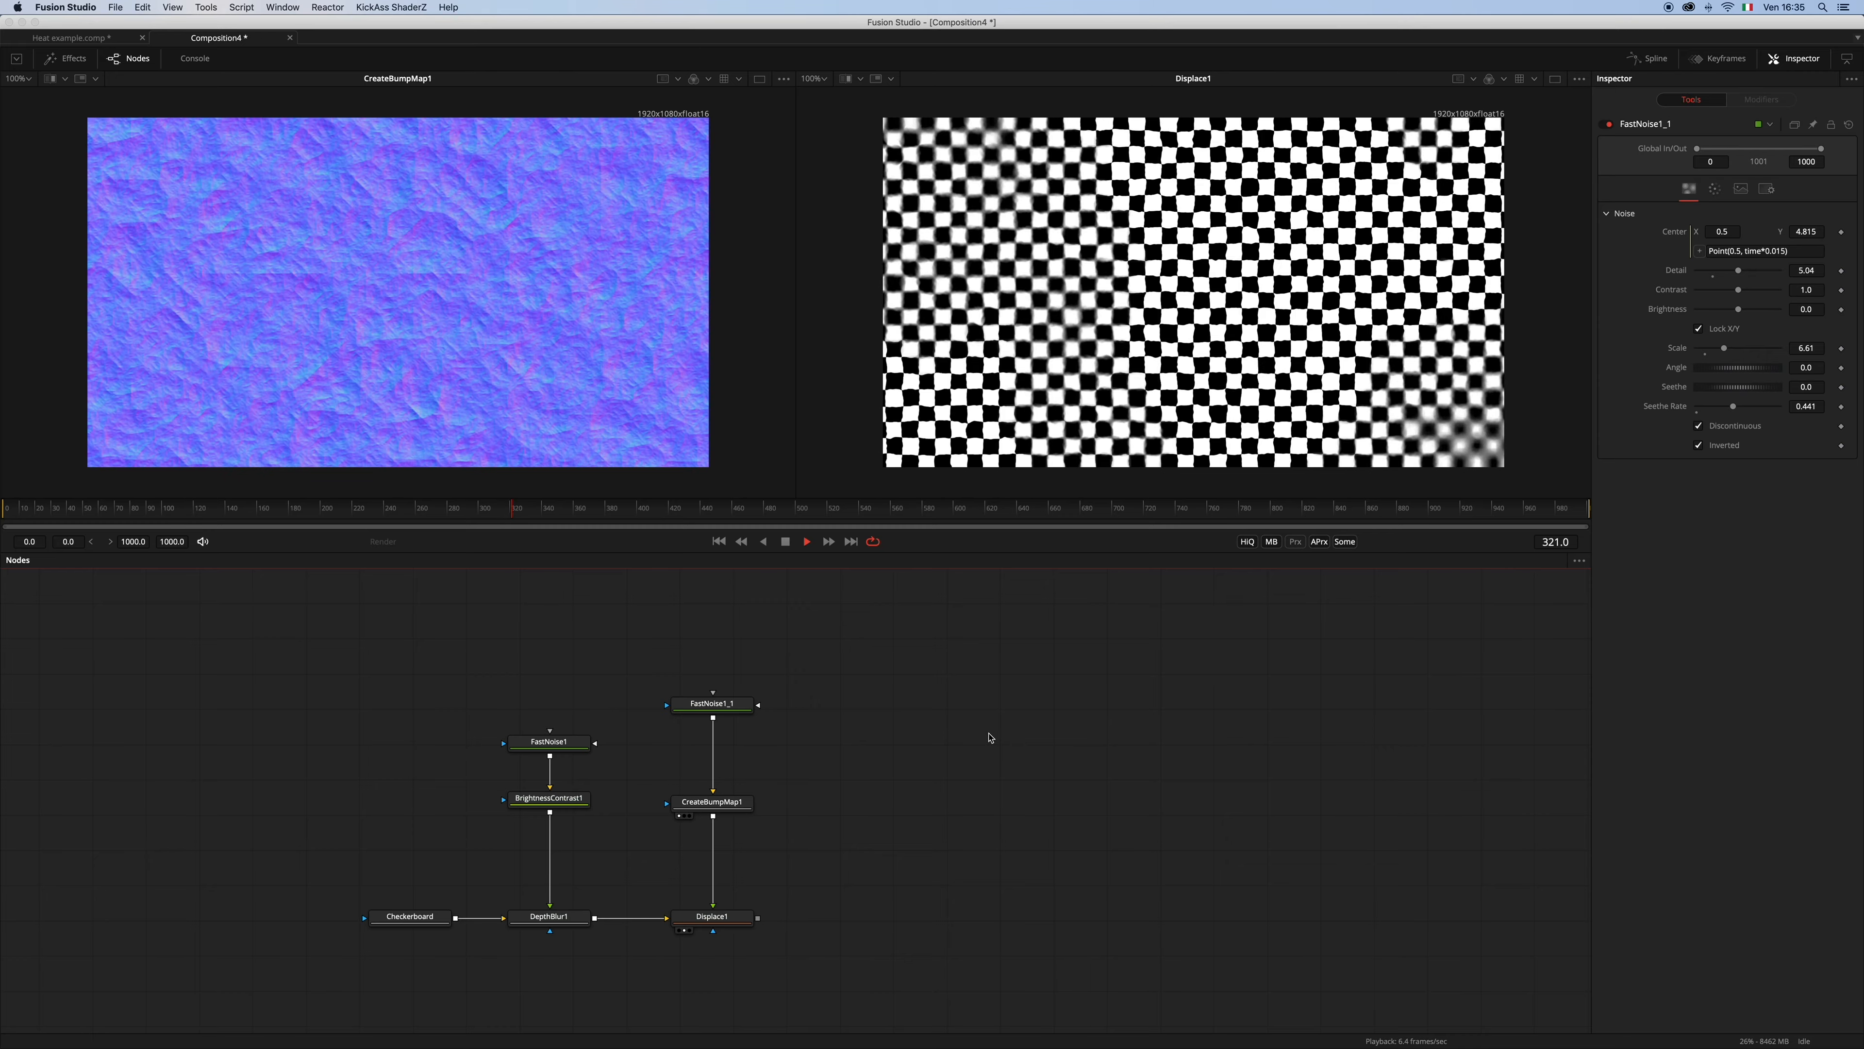
{"action": "key", "text": "space"}
Delete every node except Checkerboard and reposition the Checkerboard node higher in the node graph
{"action": "left_click_drag", "start_coordinate": [907, 646], "coordinate": [540, 982]}
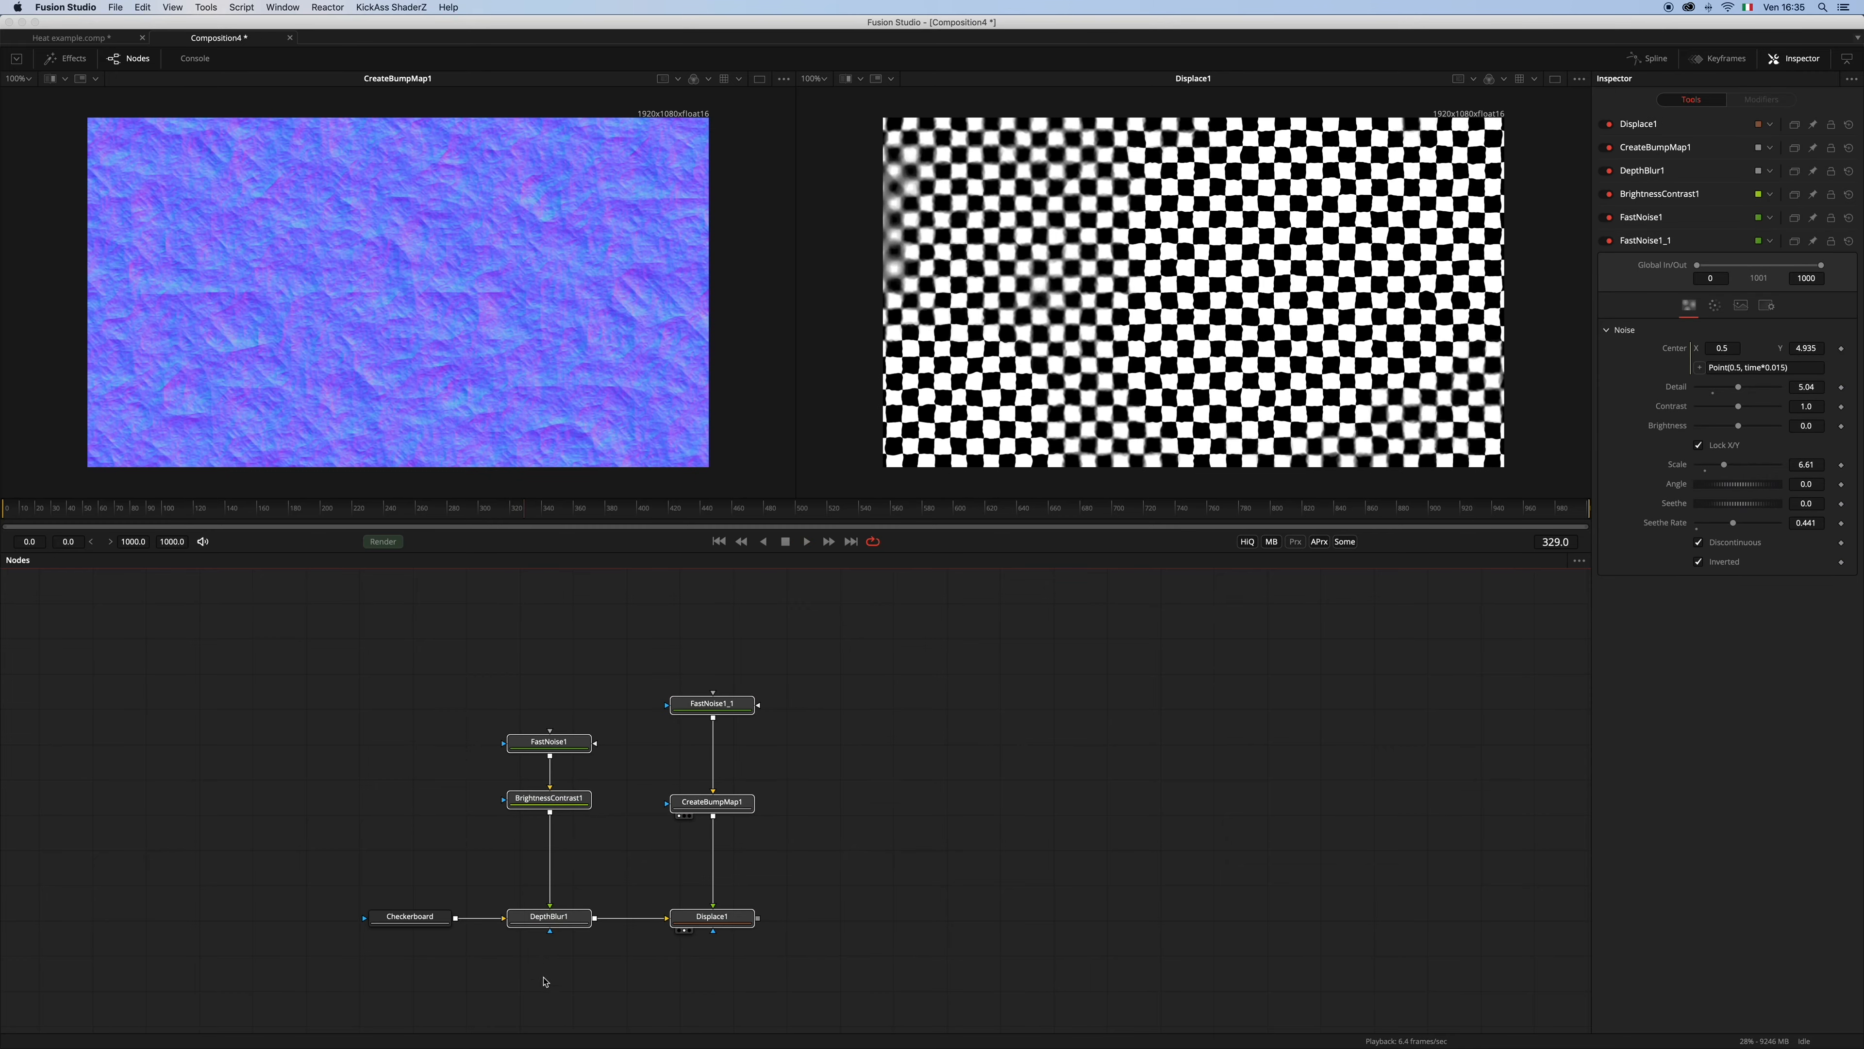
{"action": "key", "text": "Delete"}
{"action": "left_click_drag", "start_coordinate": [430, 920], "coordinate": [479, 769]}
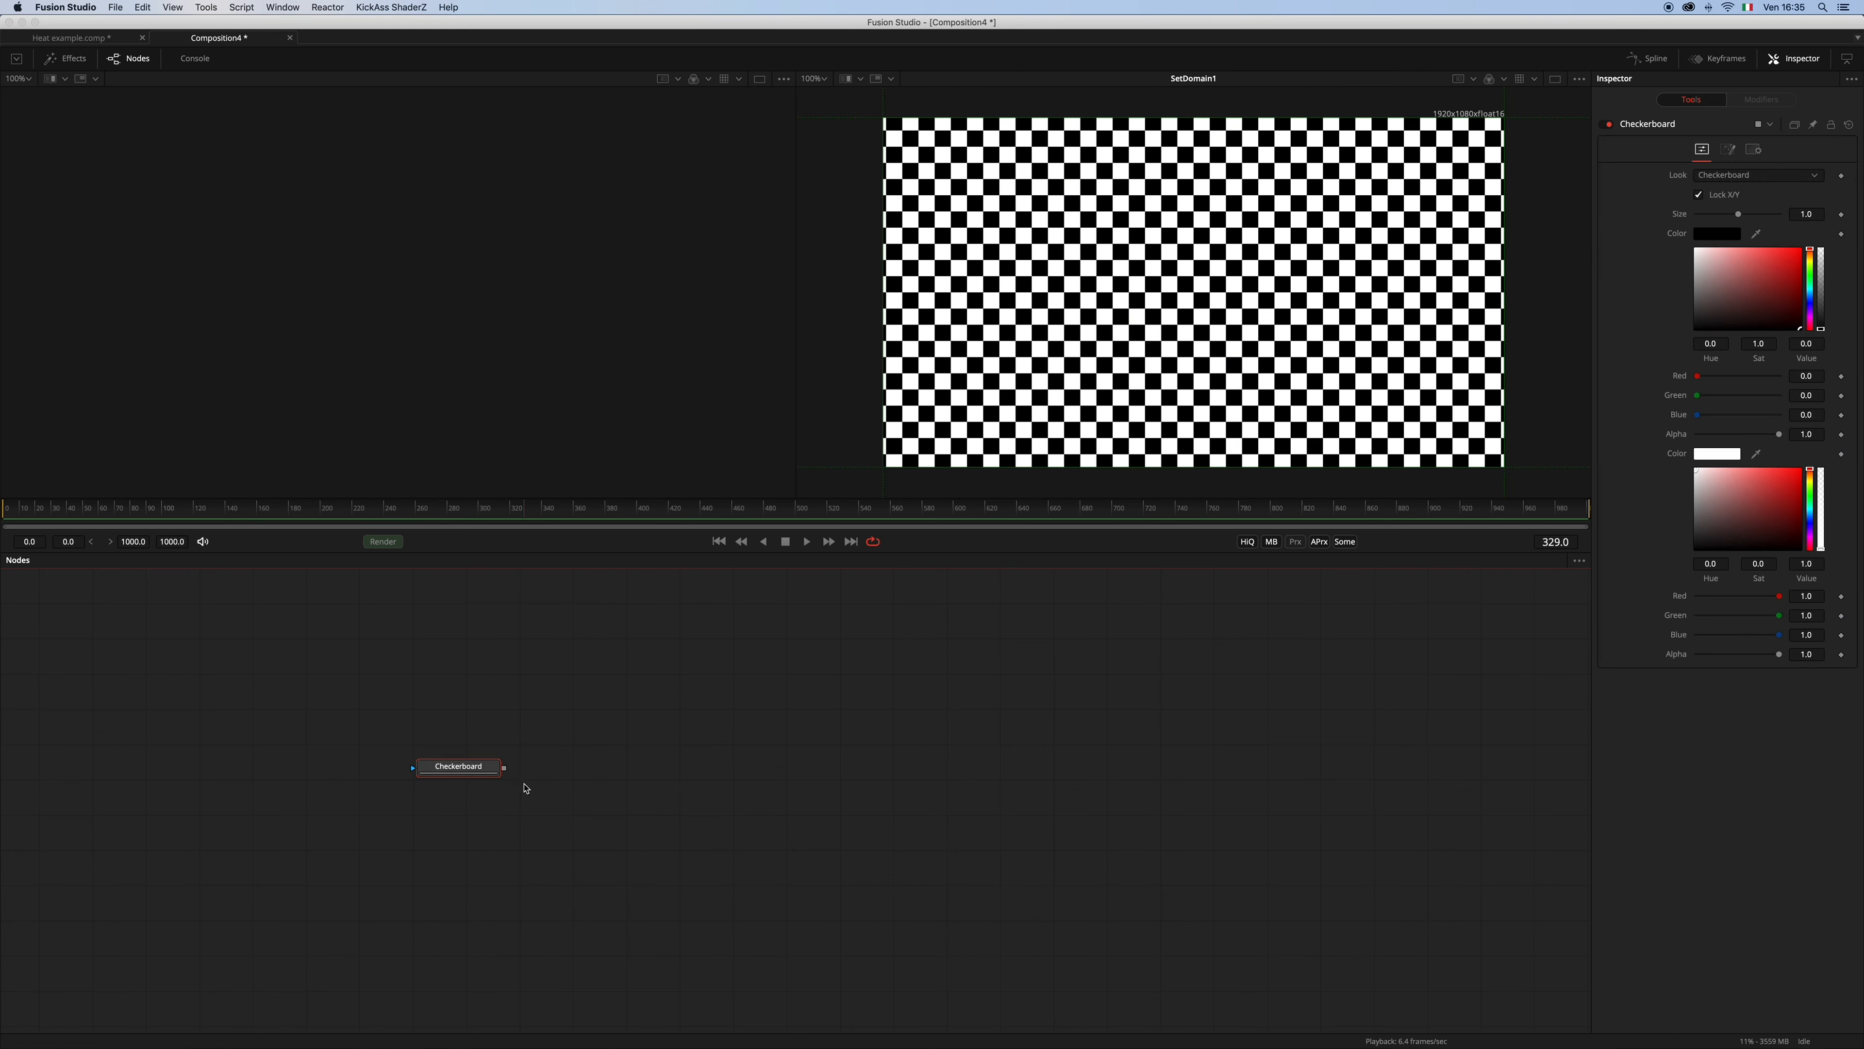
Add the HeatDistortion tool after Checkerboard and place it farther along the flow
{"action": "key", "text": "shift+space"}
{"action": "type", "text": "heat"}
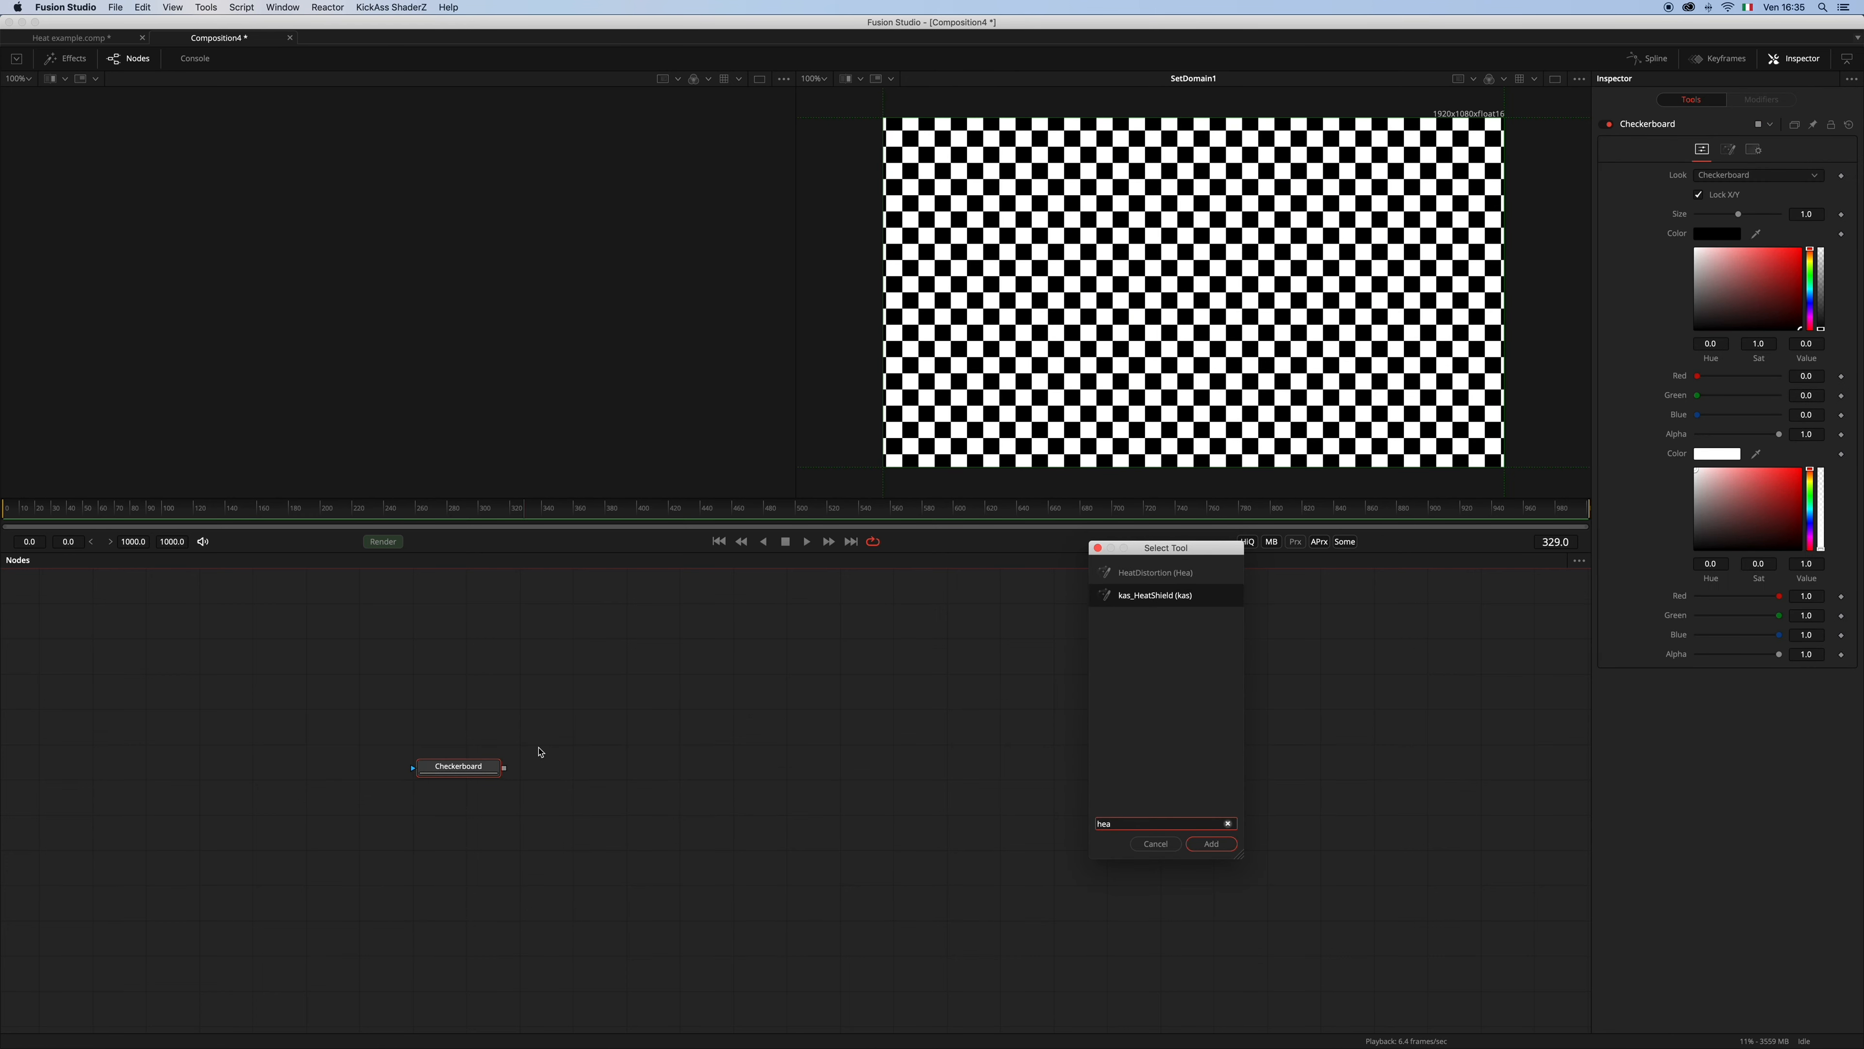
{"action": "key", "text": "Return"}
{"action": "left_click_drag", "start_coordinate": [588, 766], "coordinate": [745, 765]}
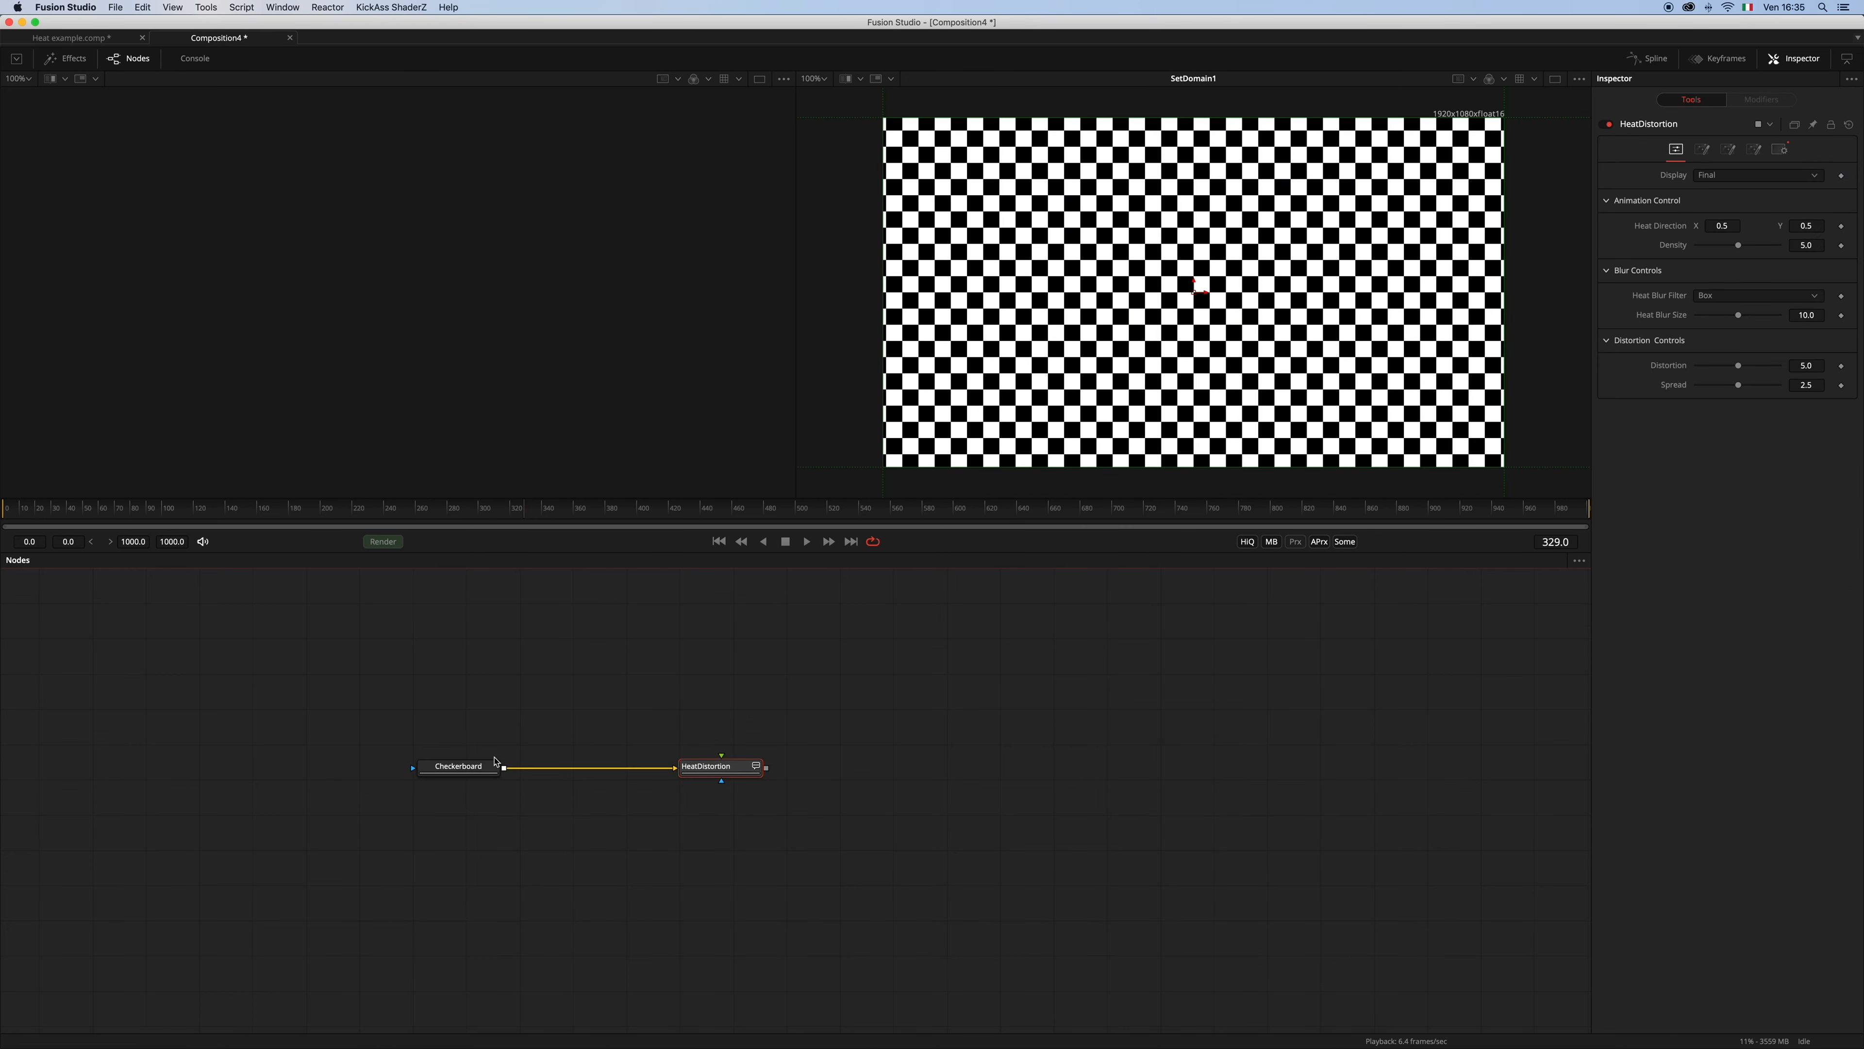
Set the Checkerboard's Size to 1.95 and change its black squares to light grey
{"action": "left_click", "coordinate": [477, 766]}
{"action": "left_click_drag", "start_coordinate": [1738, 219], "coordinate": [1685, 263]}
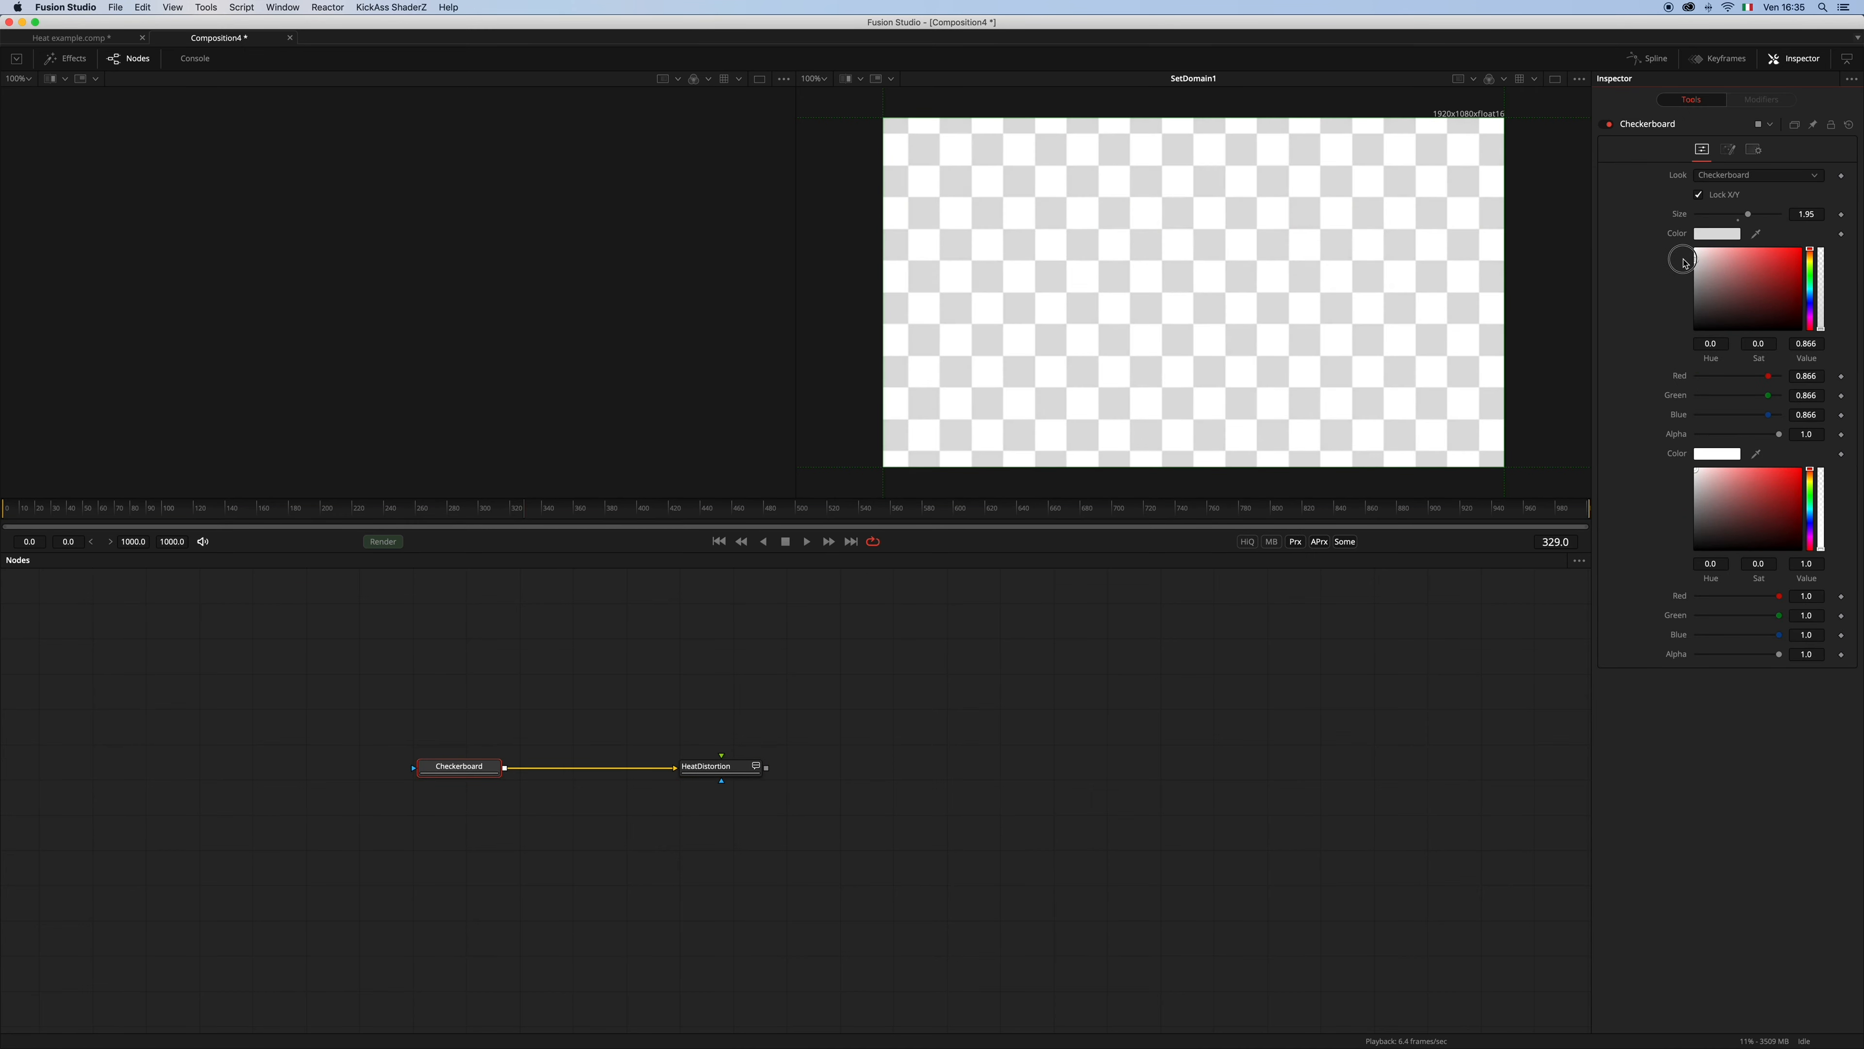
{"action": "left_click", "coordinate": [878, 762]}
Display HeatDistortion in the second viewer, play the animation briefly, and select the node
{"action": "left_click_drag", "start_coordinate": [749, 767], "coordinate": [1144, 312]}
{"action": "key", "text": "space"}
{"action": "left_click", "coordinate": [743, 766]}
{"action": "key", "text": "space"}
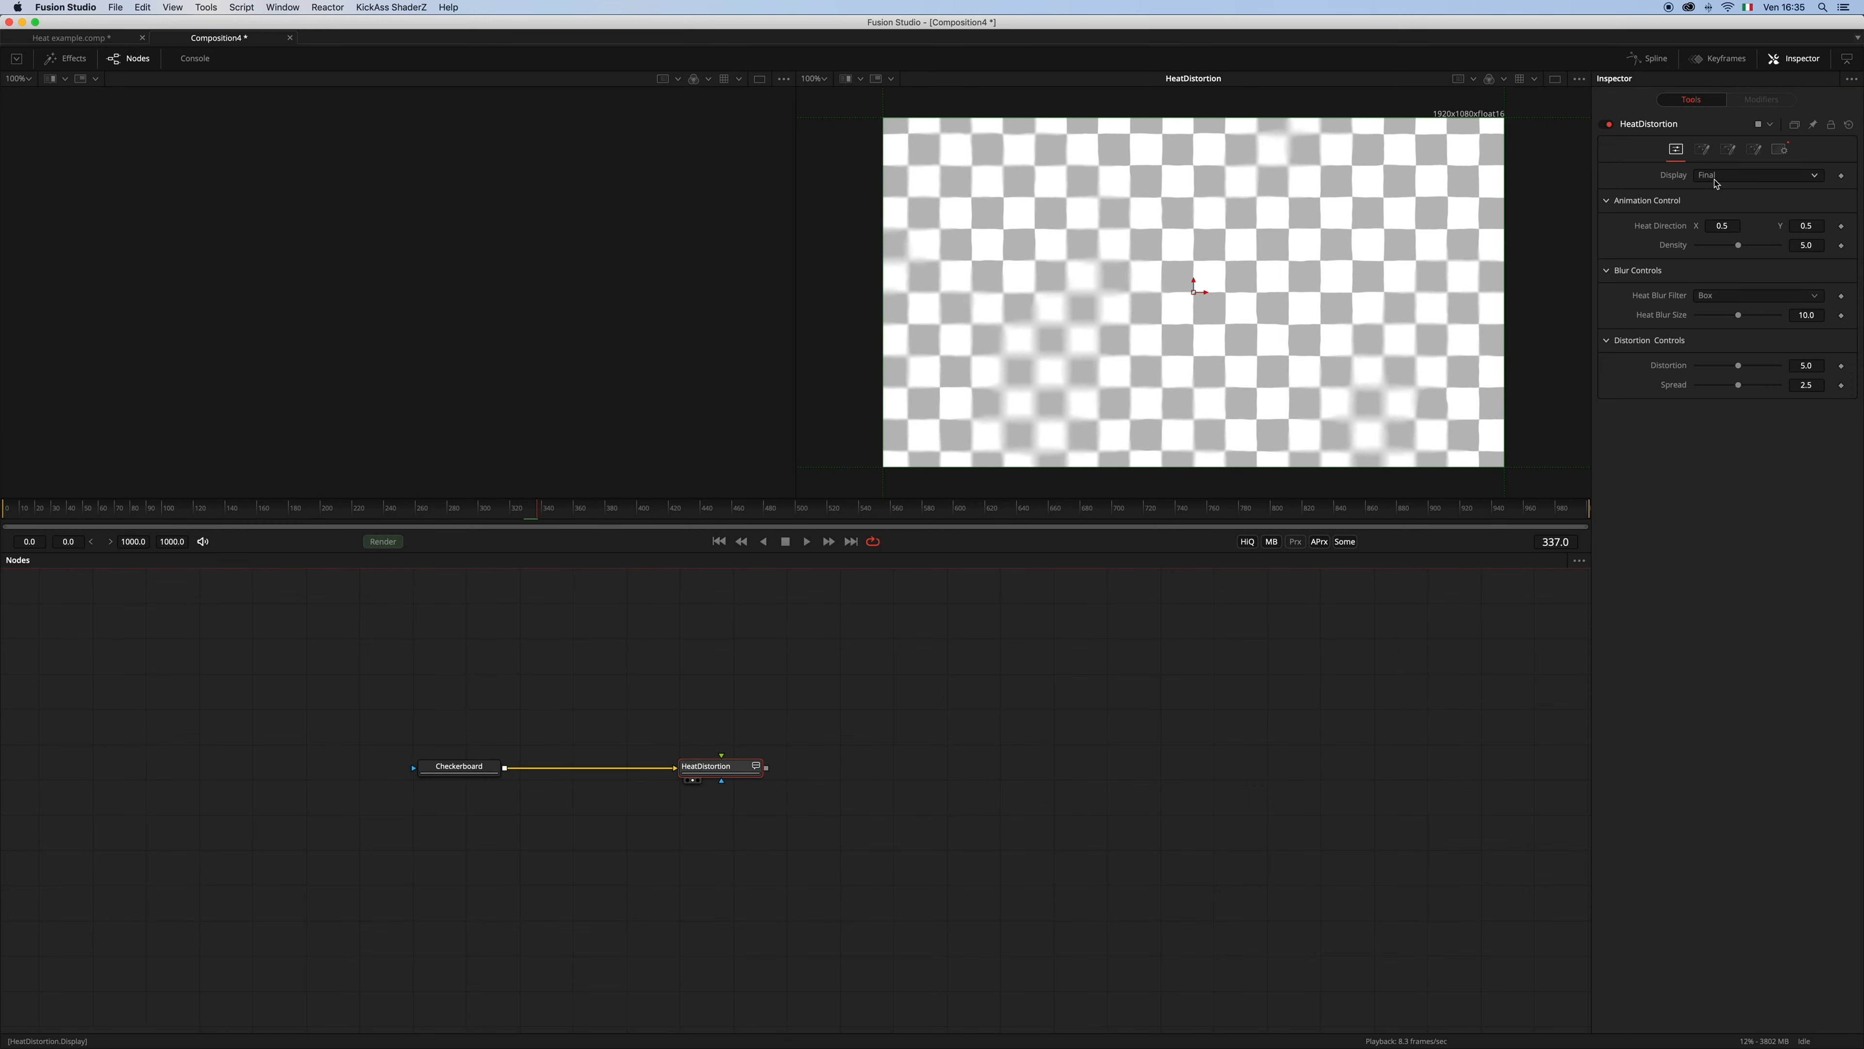
Preview HeatDistortion's Blur Noise and Heat Noise outputs, and return its Display to Final
{"action": "left_click", "coordinate": [1749, 182]}
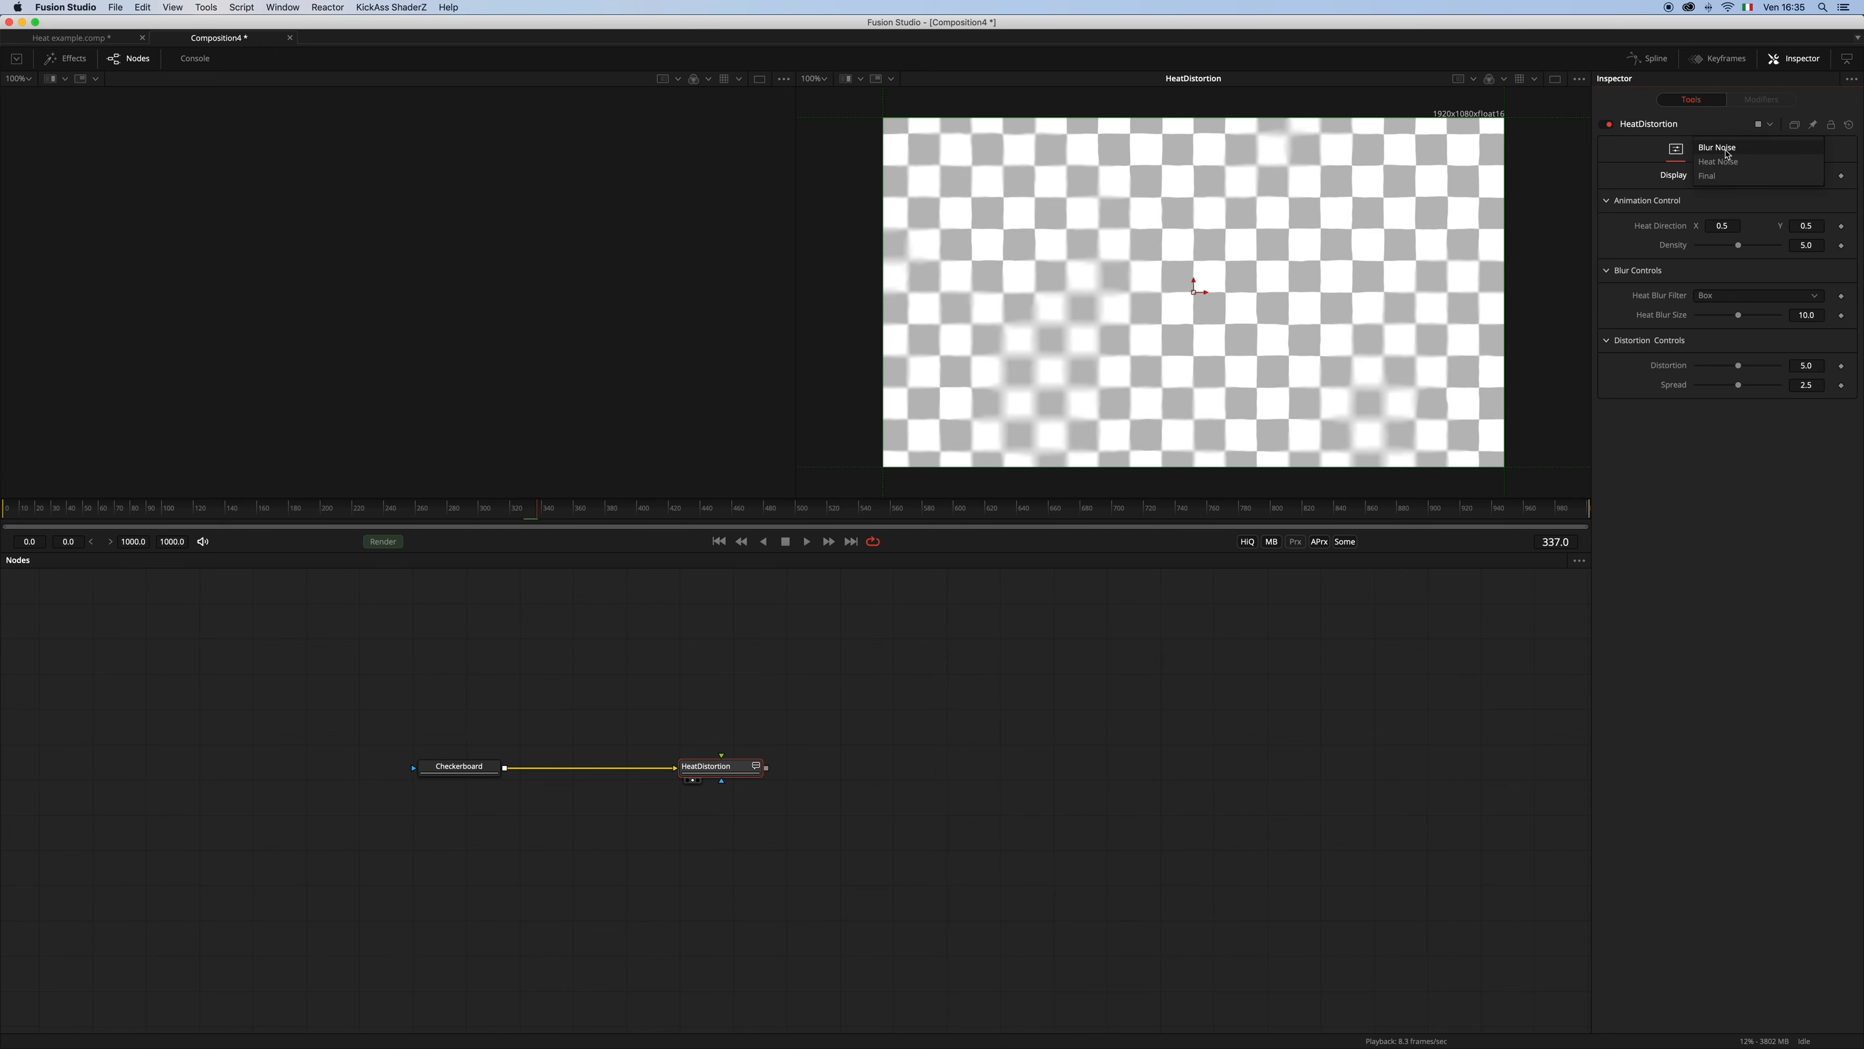
{"action": "left_click", "coordinate": [1728, 155]}
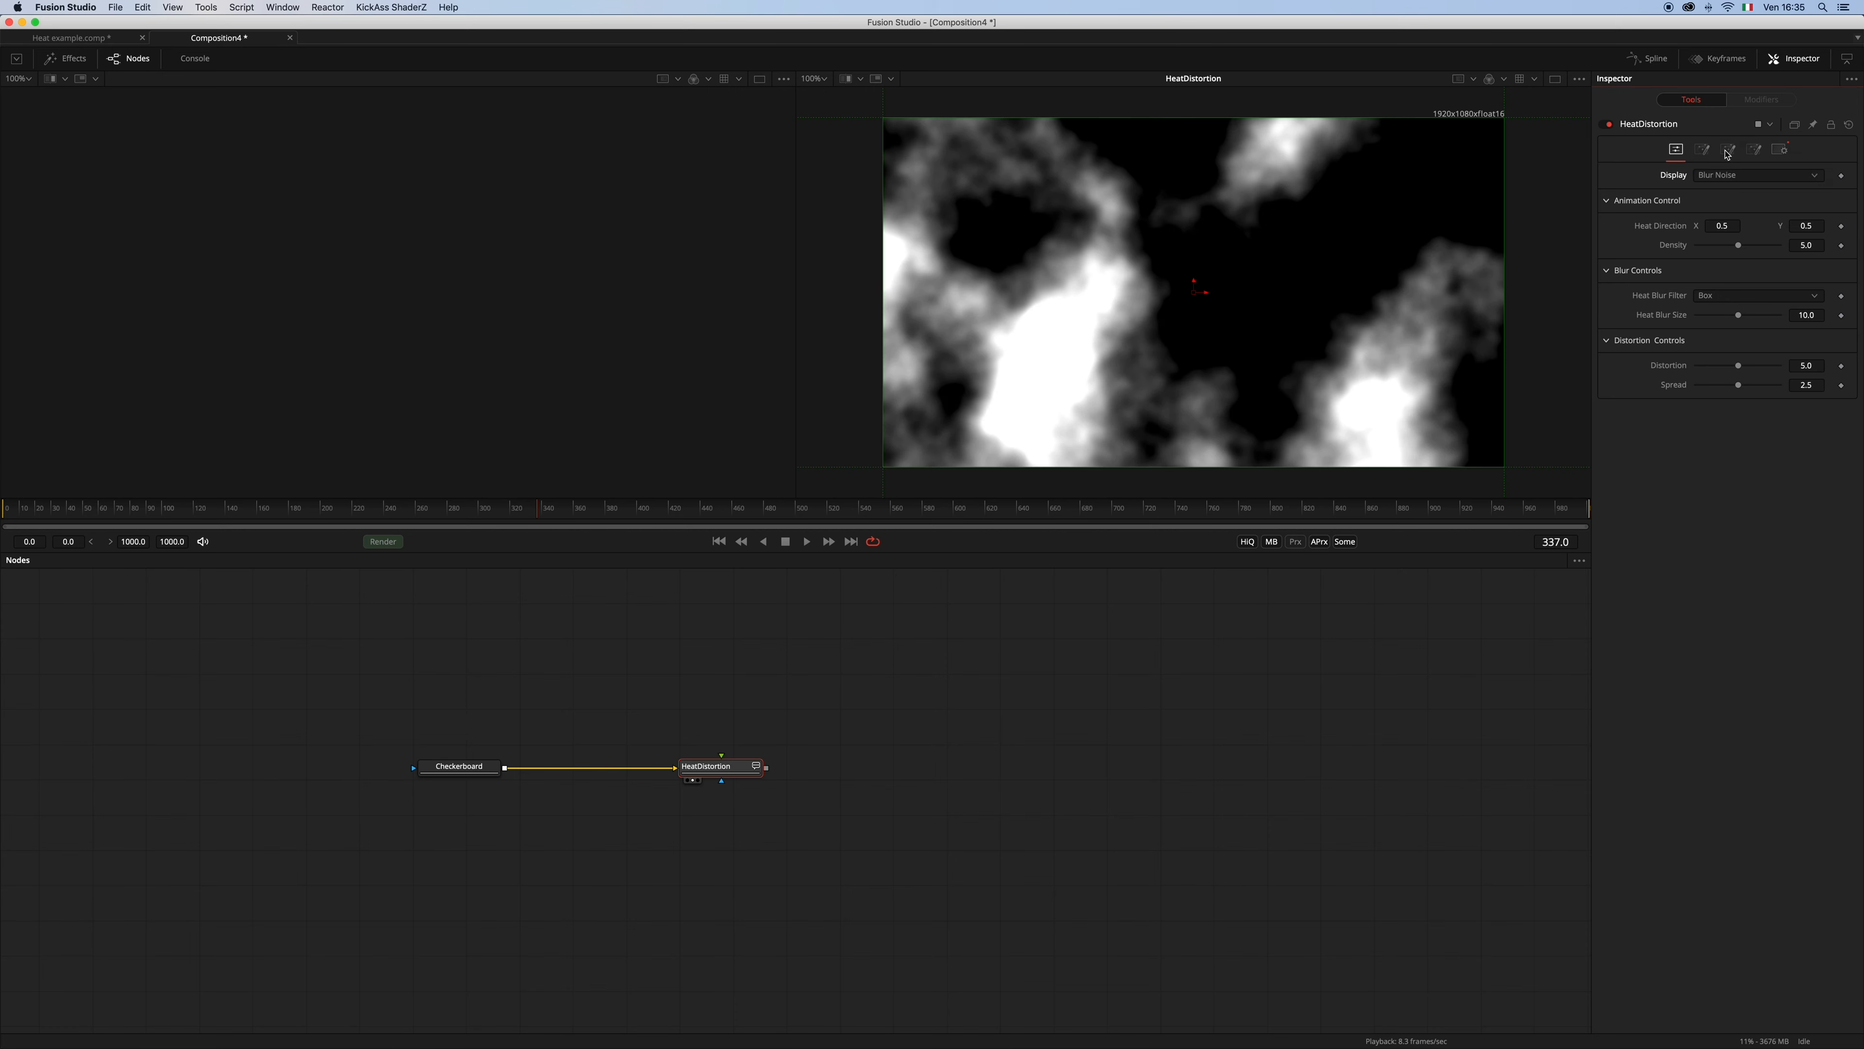
{"action": "left_click", "coordinate": [1732, 180]}
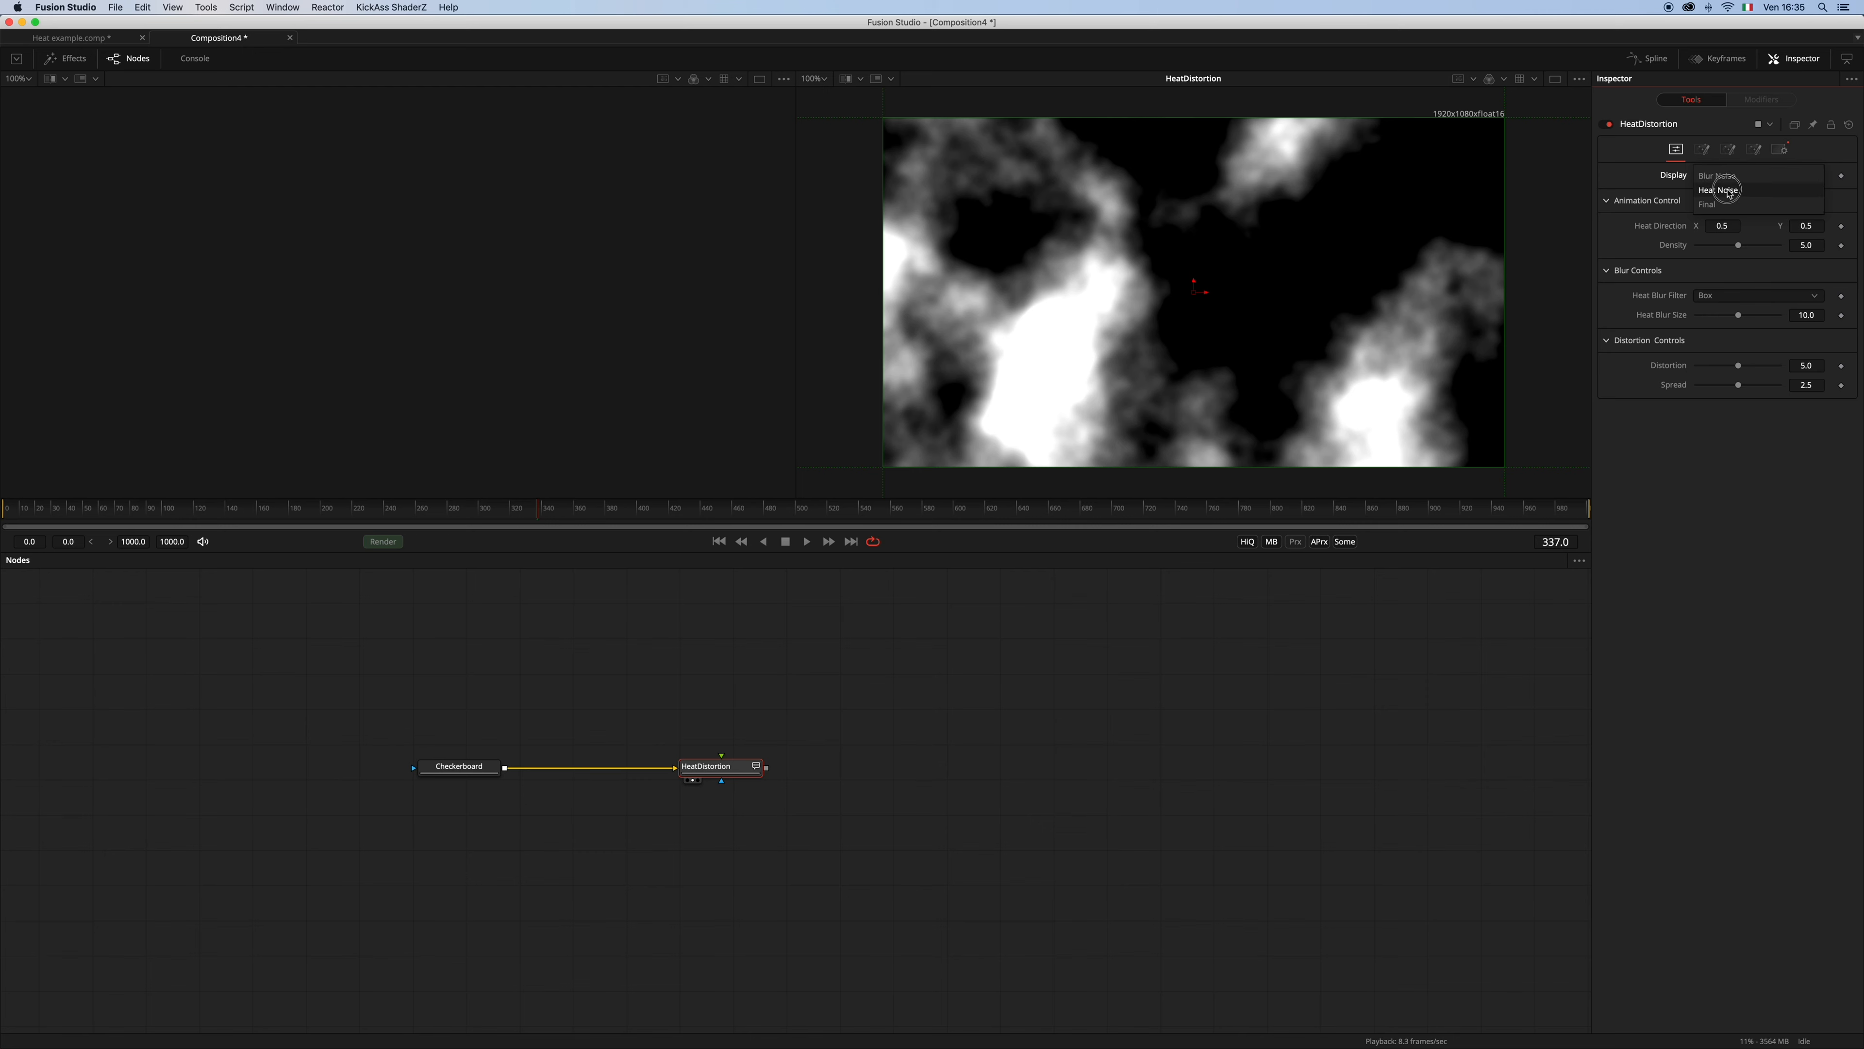
{"action": "left_click", "coordinate": [1727, 190]}
{"action": "left_click", "coordinate": [1725, 178]}
{"action": "left_click", "coordinate": [1722, 190]}
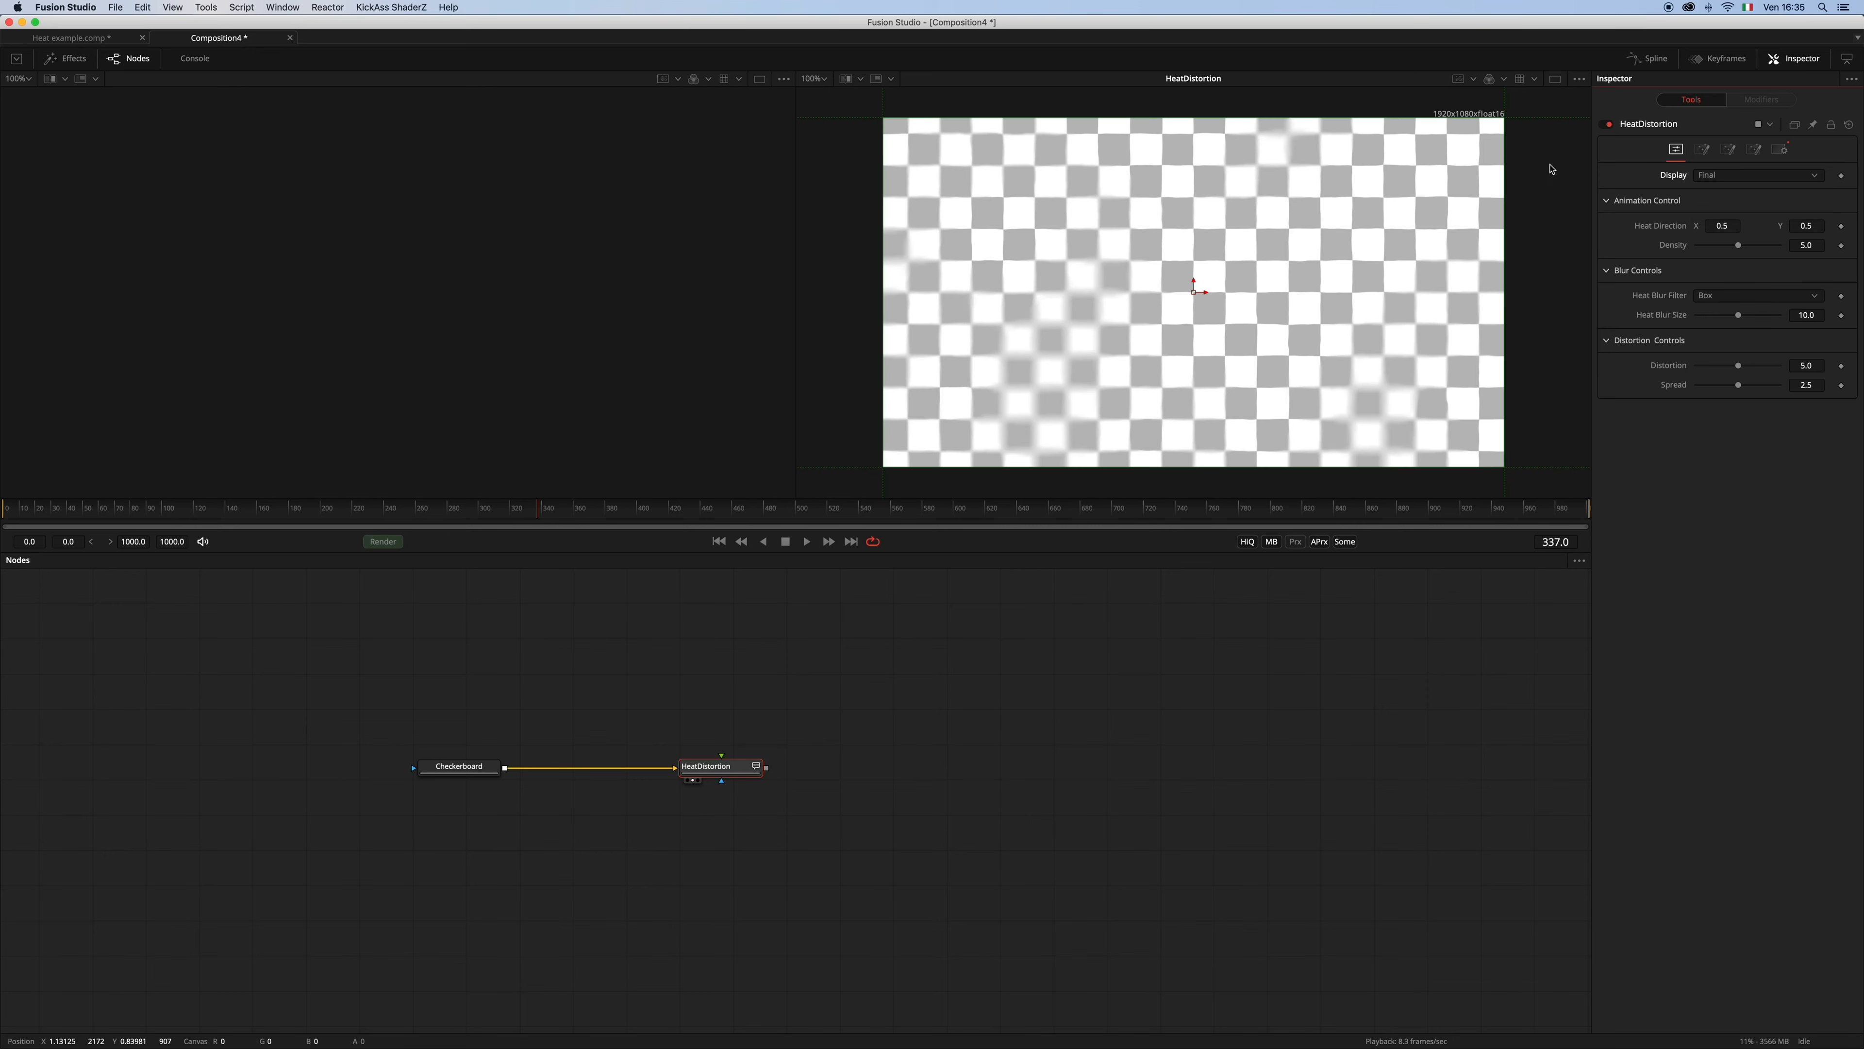
Switch to a single viewer, fit the image to it, and enlarge the viewer area
{"action": "left_click", "coordinate": [1556, 78]}
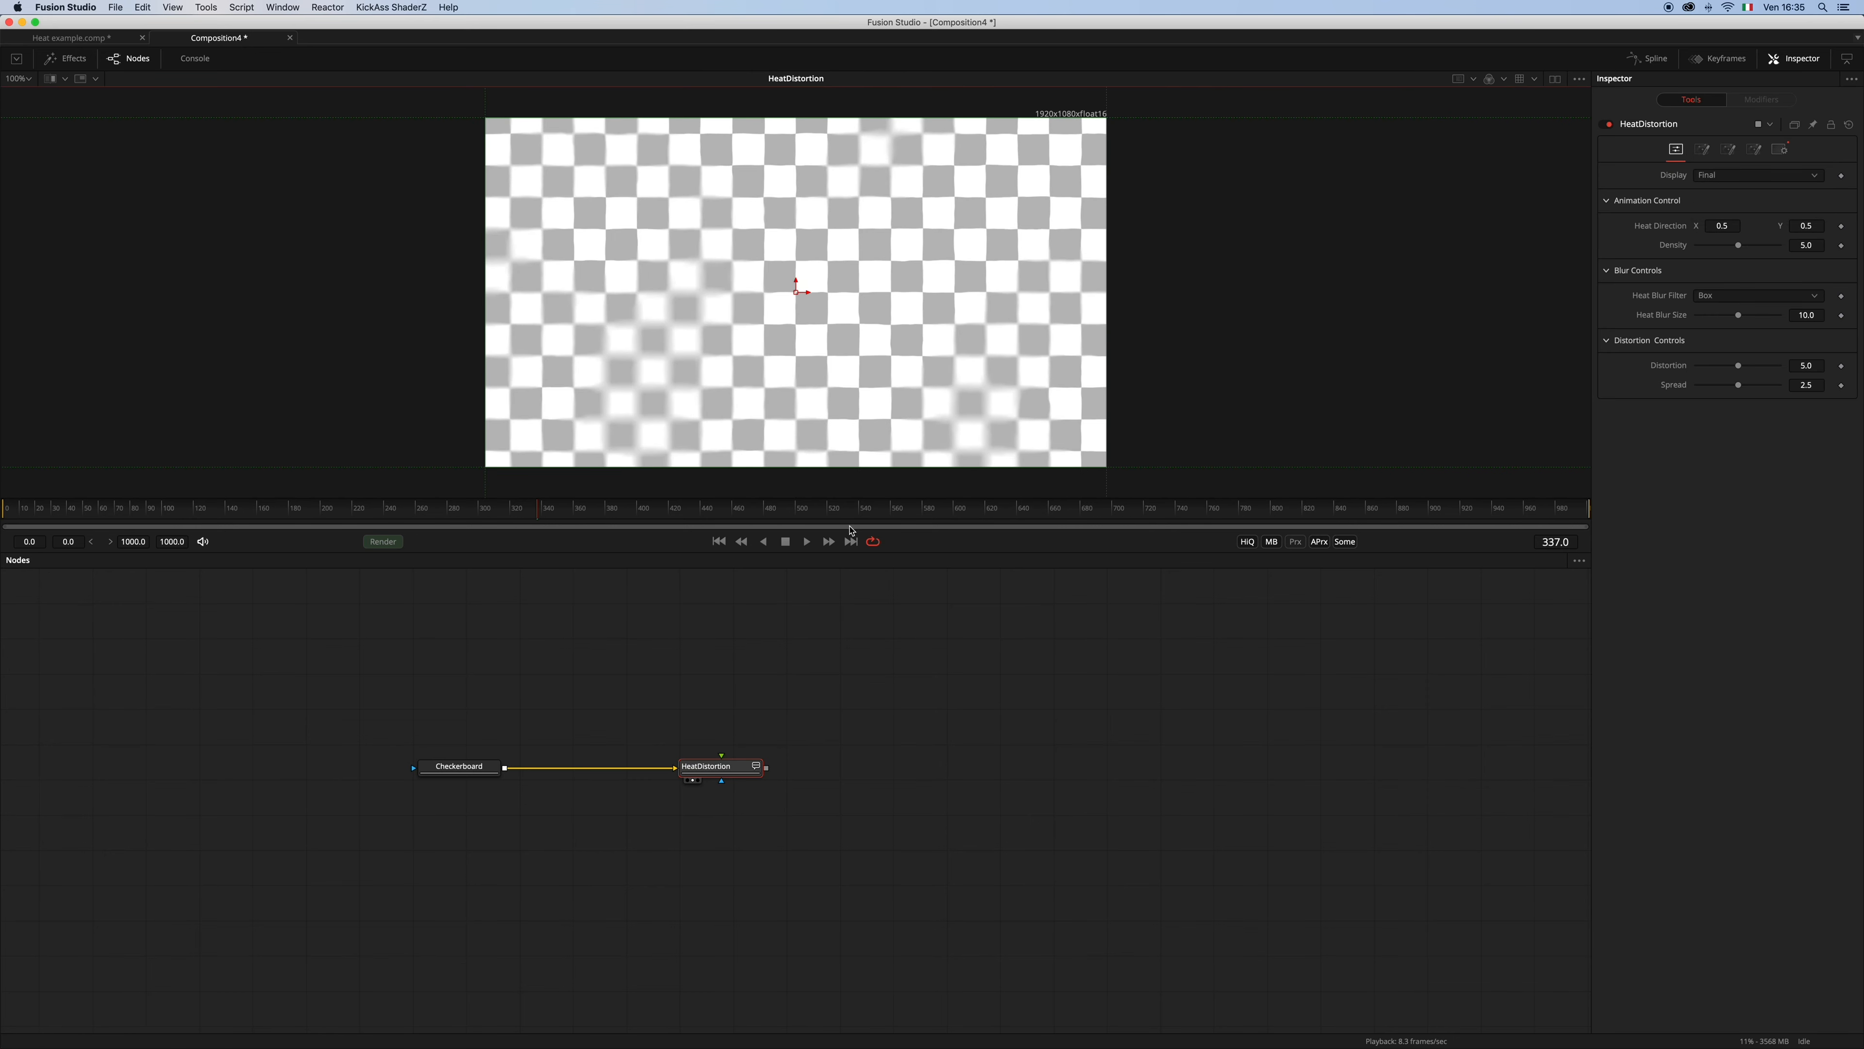
{"action": "key", "text": "ctrl+f"}
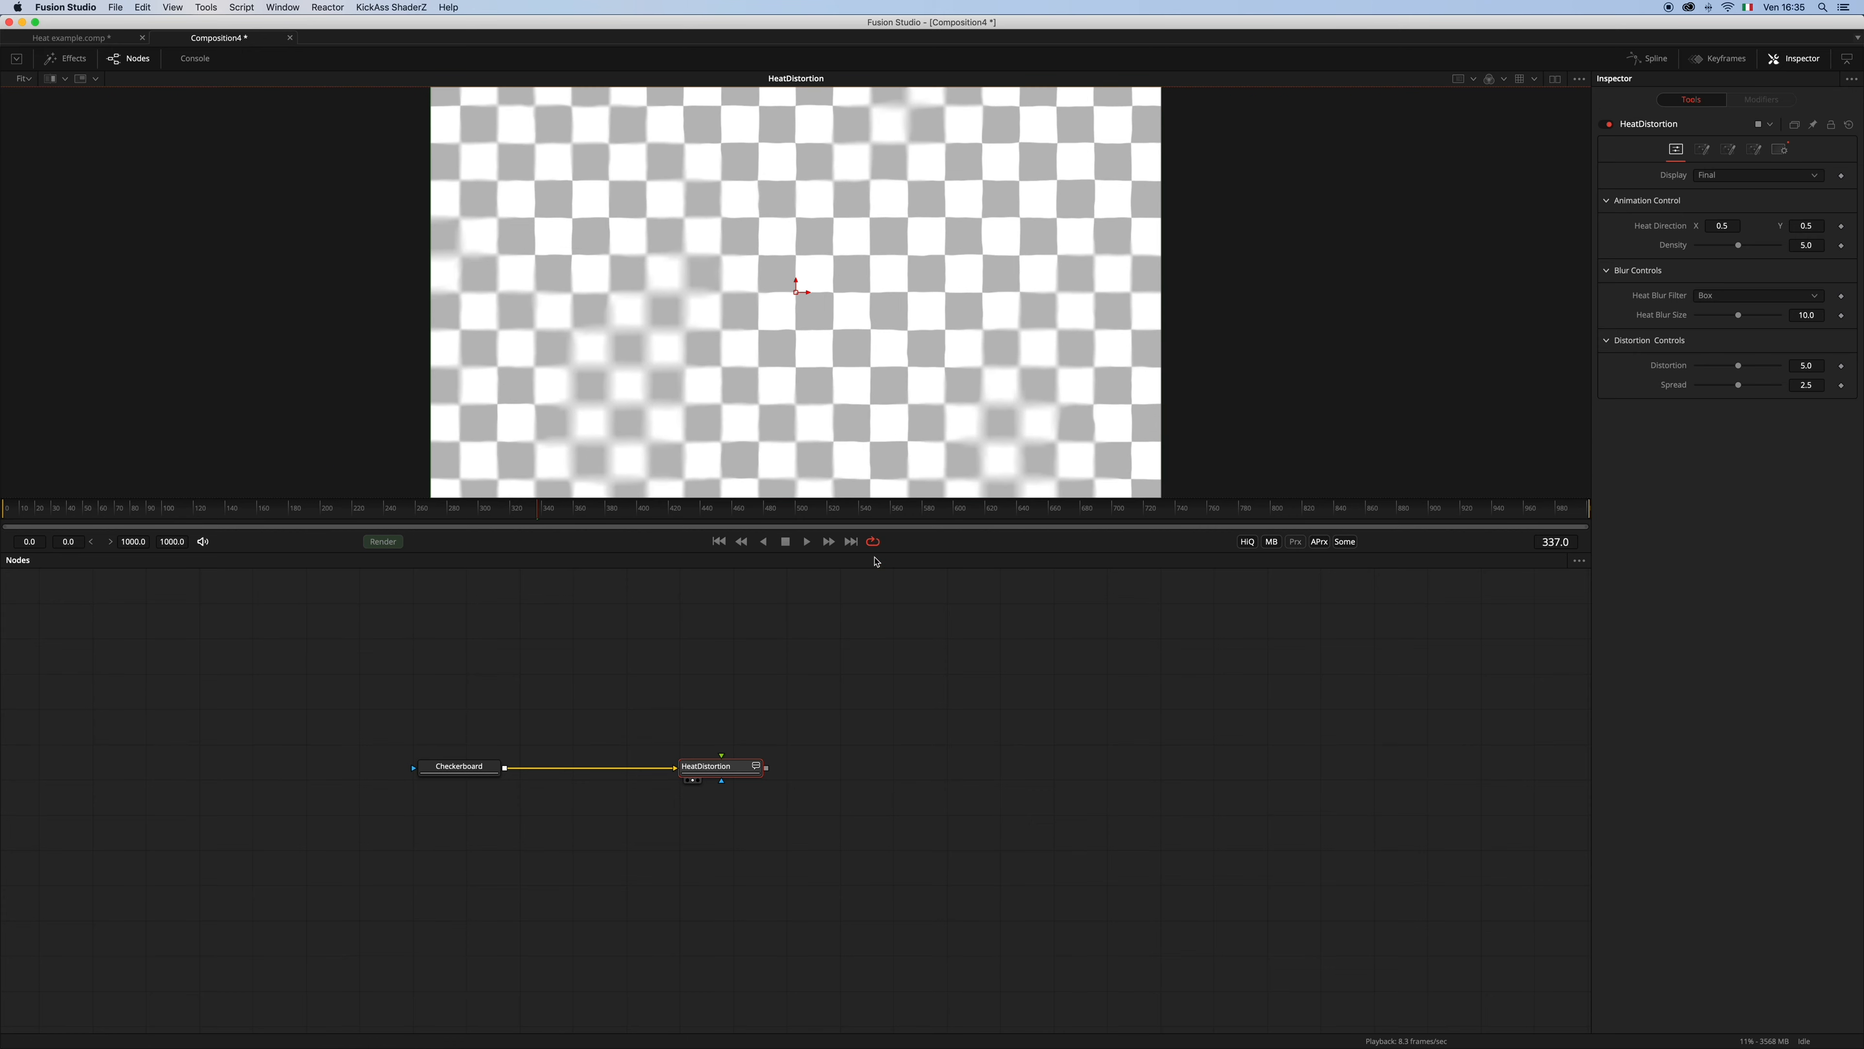
{"action": "left_click_drag", "start_coordinate": [874, 552], "coordinate": [855, 665]}
{"action": "left_click", "coordinate": [853, 774]}
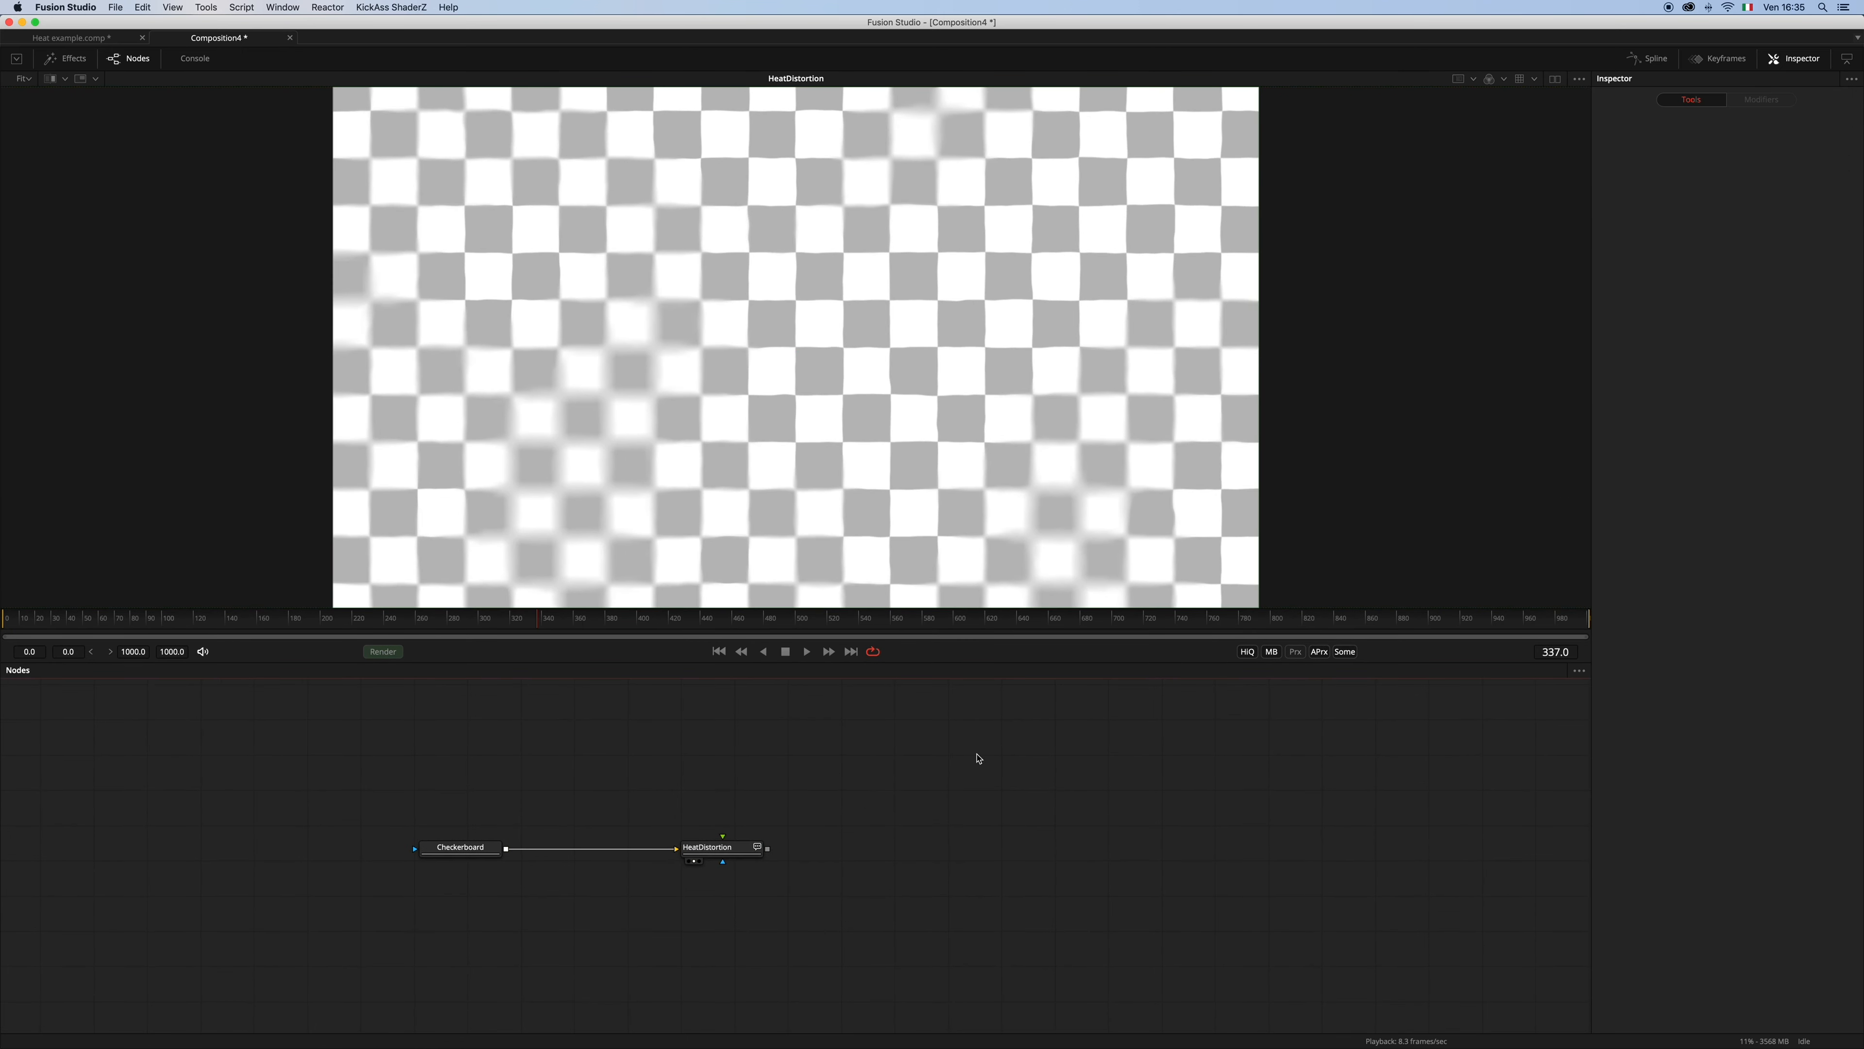
Inspect HeatDistortion's main controls and its Blur Noise settings
{"action": "left_click", "coordinate": [722, 849]}
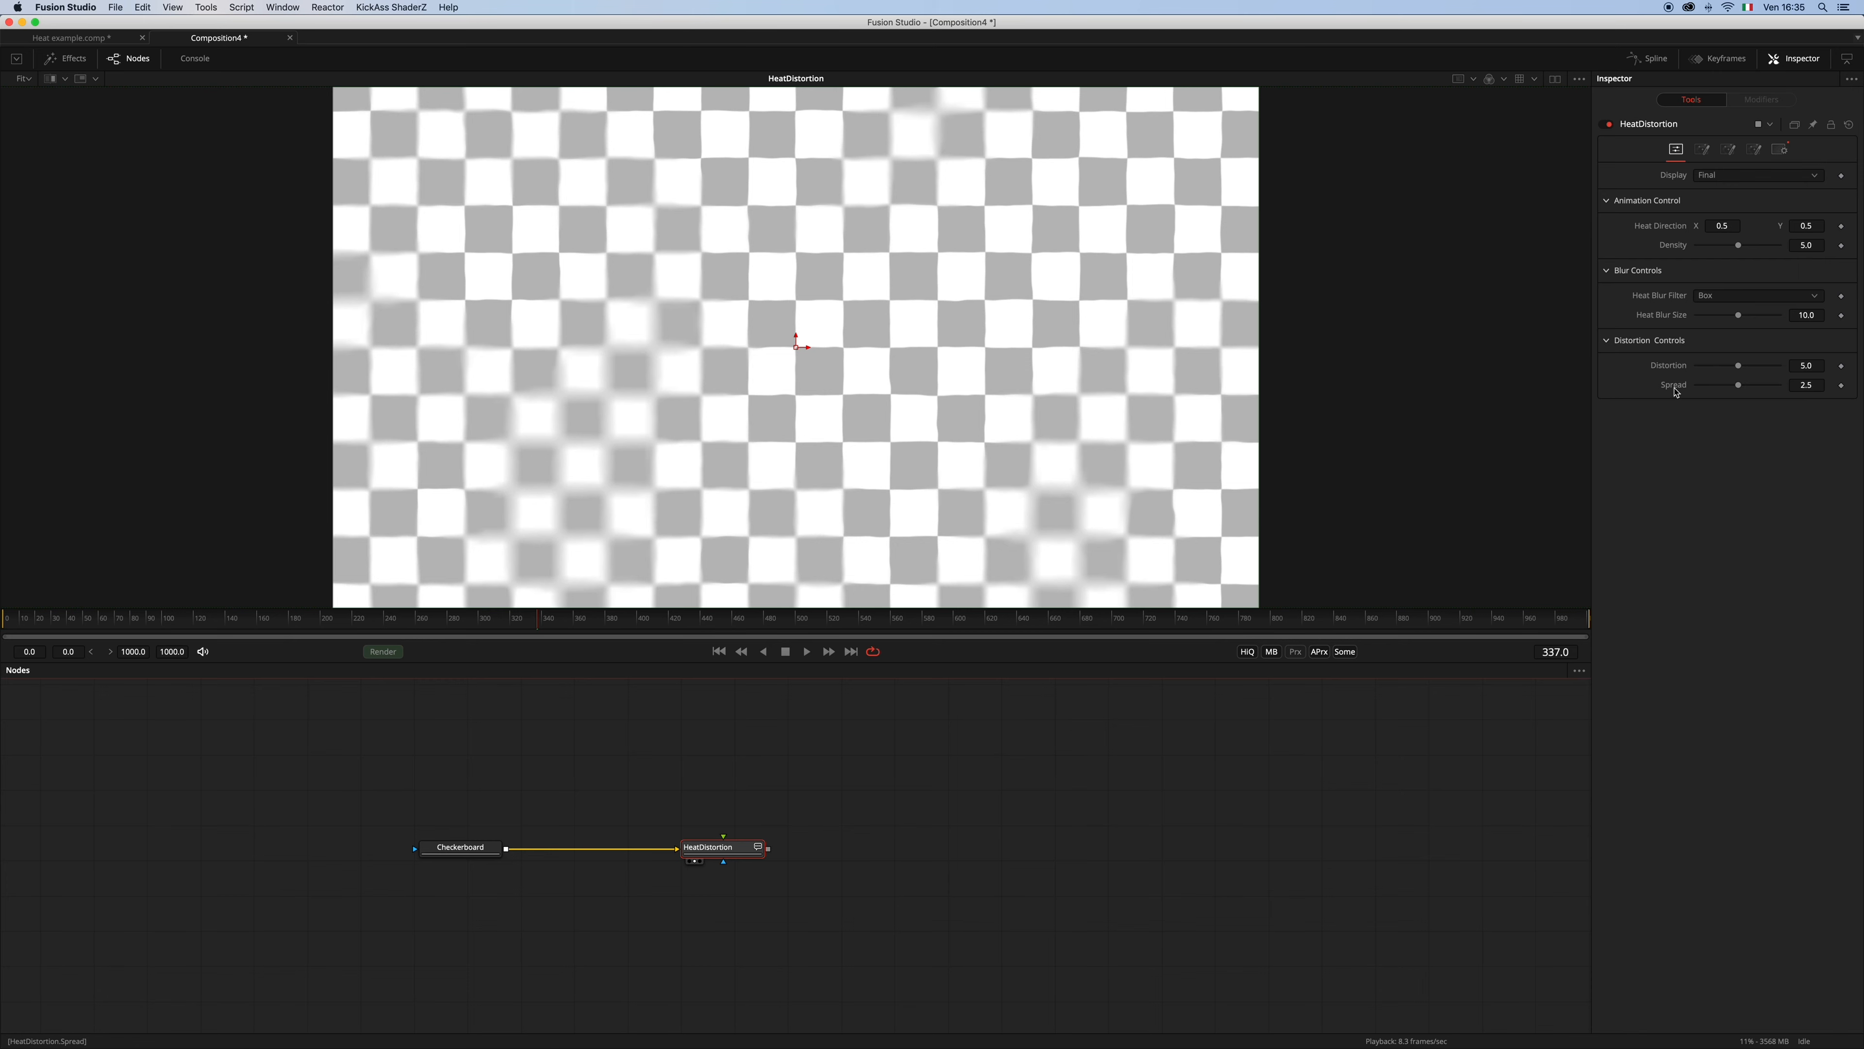
{"action": "left_click", "coordinate": [1702, 152]}
{"action": "left_click", "coordinate": [1732, 176]}
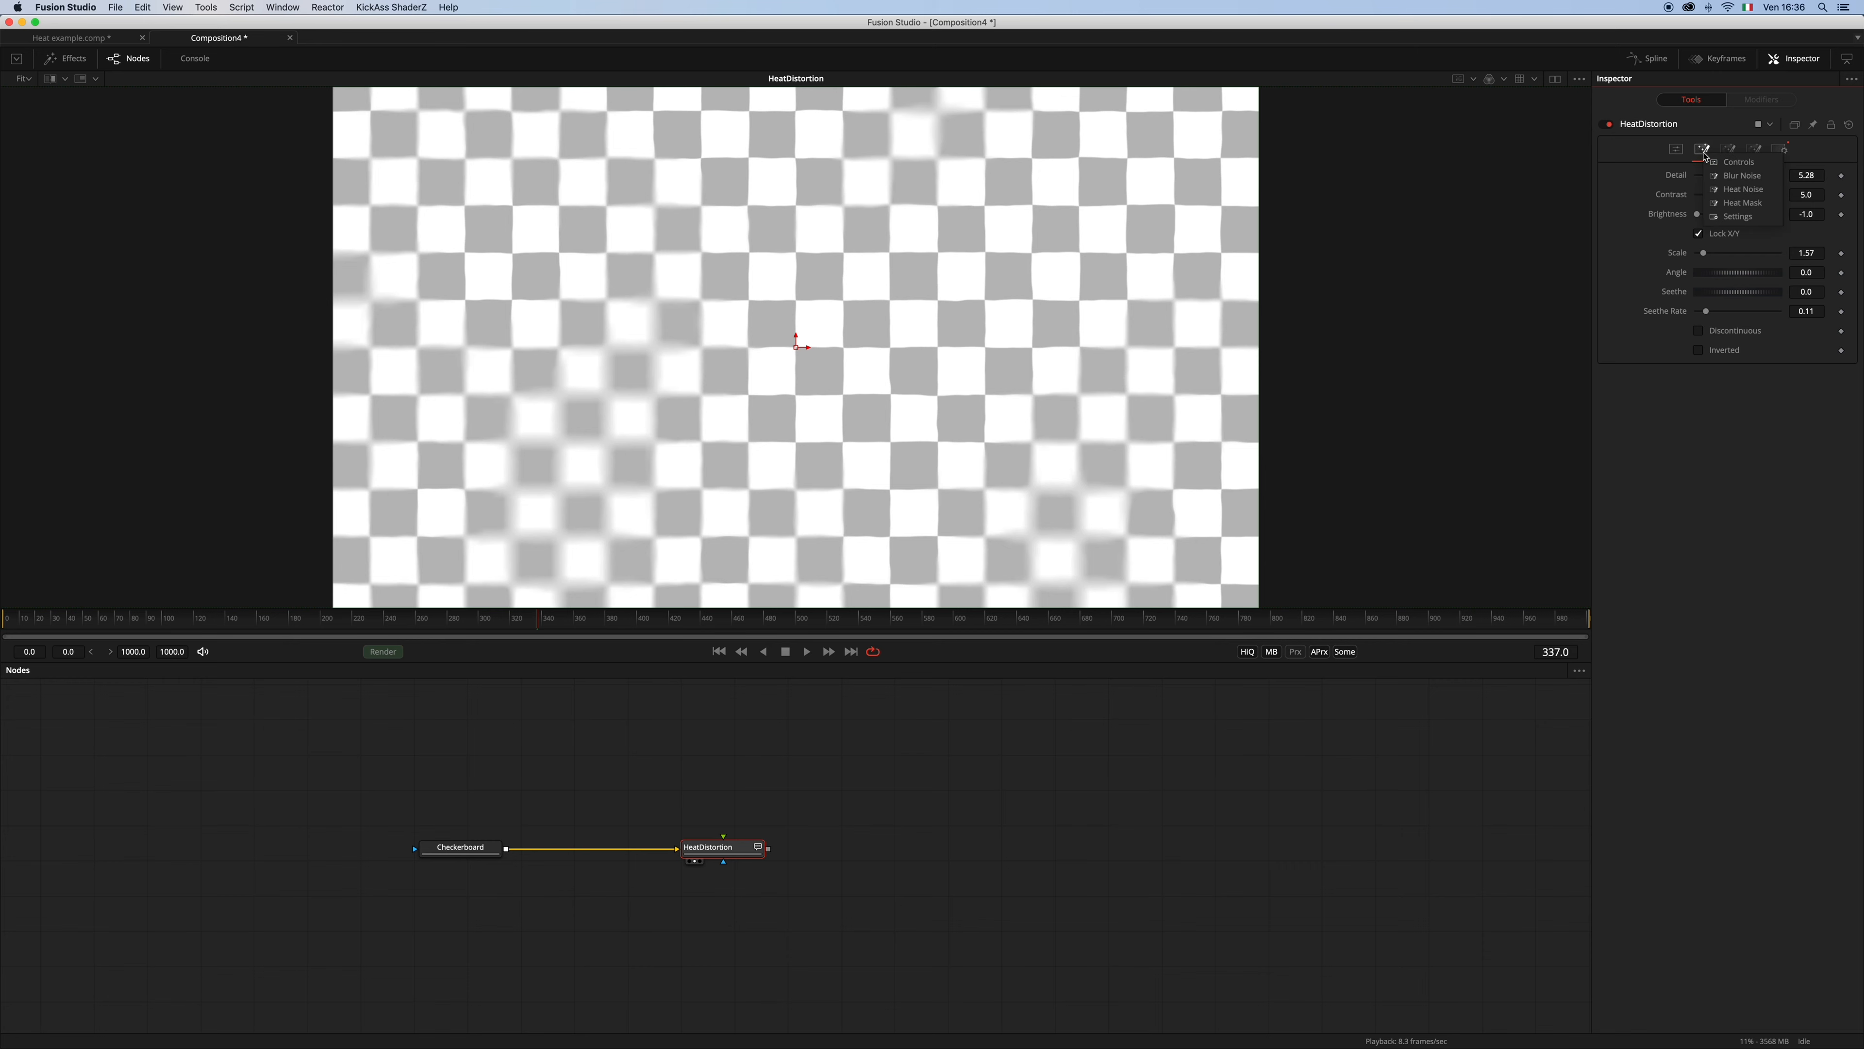
{"action": "left_click", "coordinate": [1731, 150]}
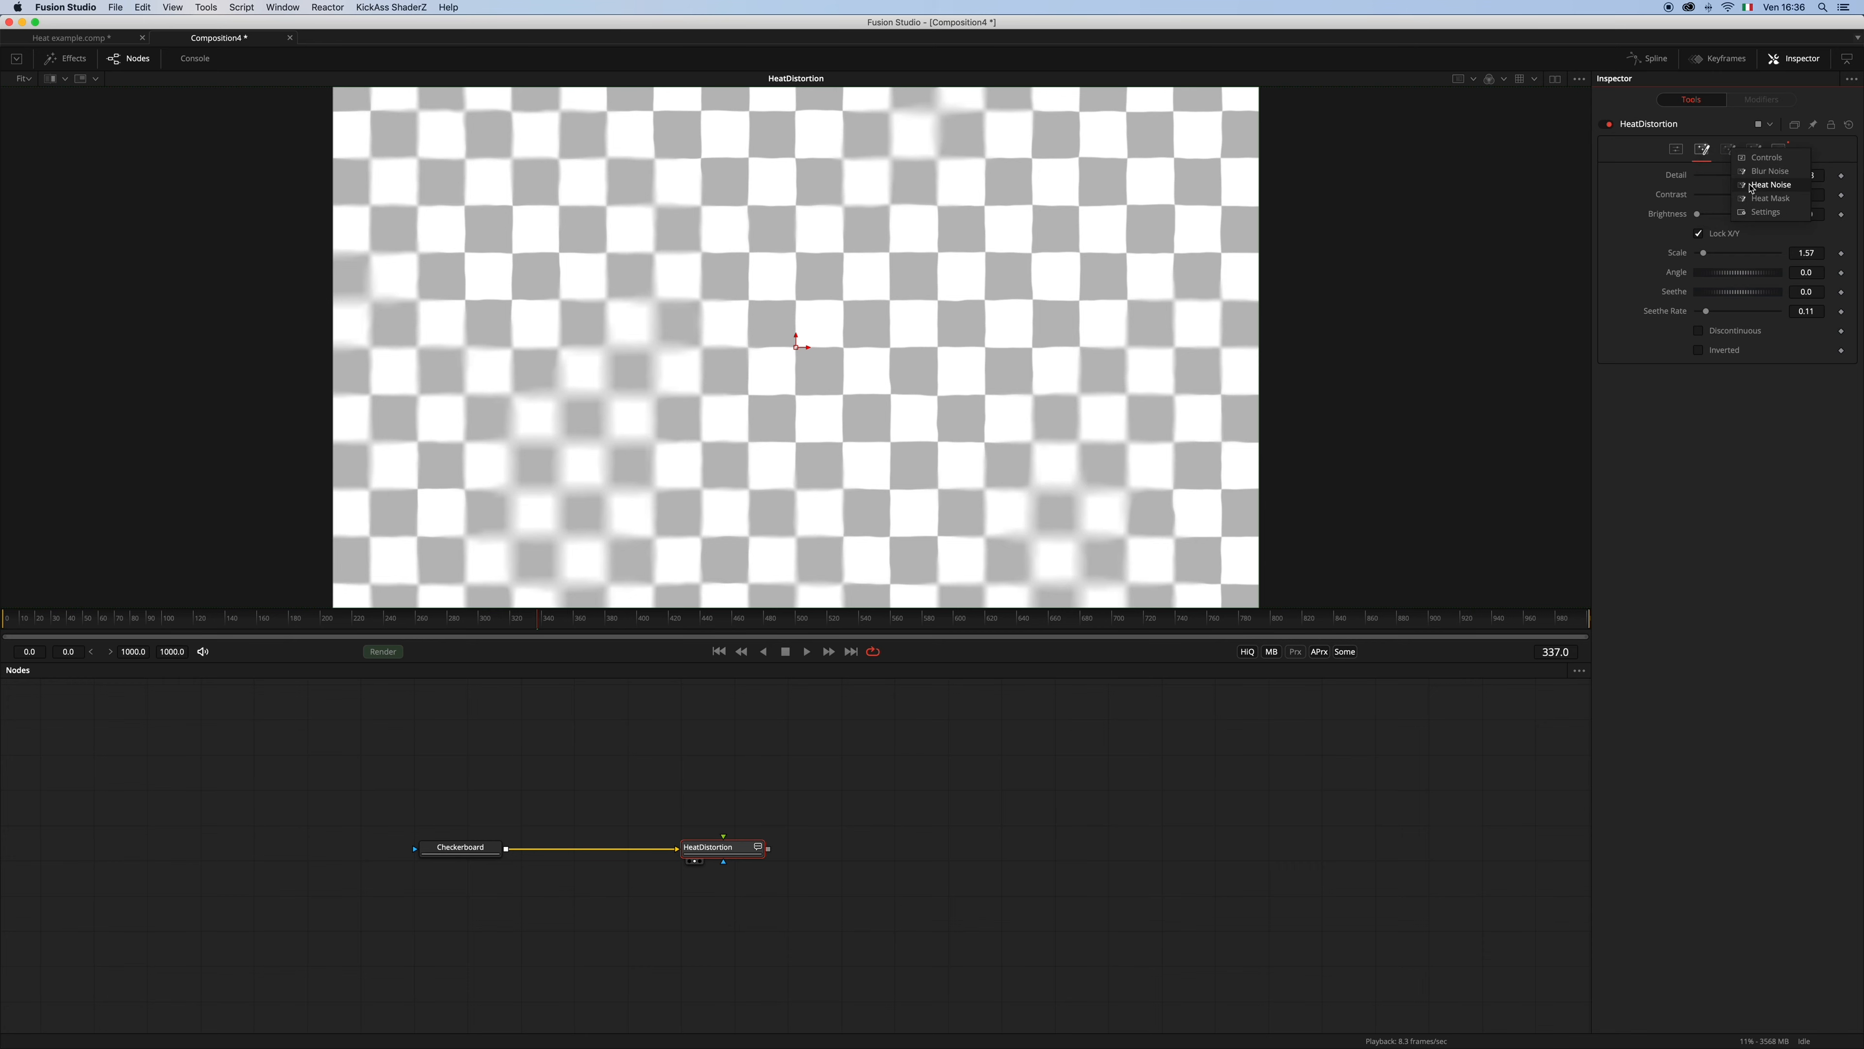
Set HeatDistortion's Display to Heat Noise in its main controls
{"action": "left_click", "coordinate": [1676, 150]}
{"action": "left_click", "coordinate": [1758, 176]}
{"action": "left_click", "coordinate": [1738, 163]}
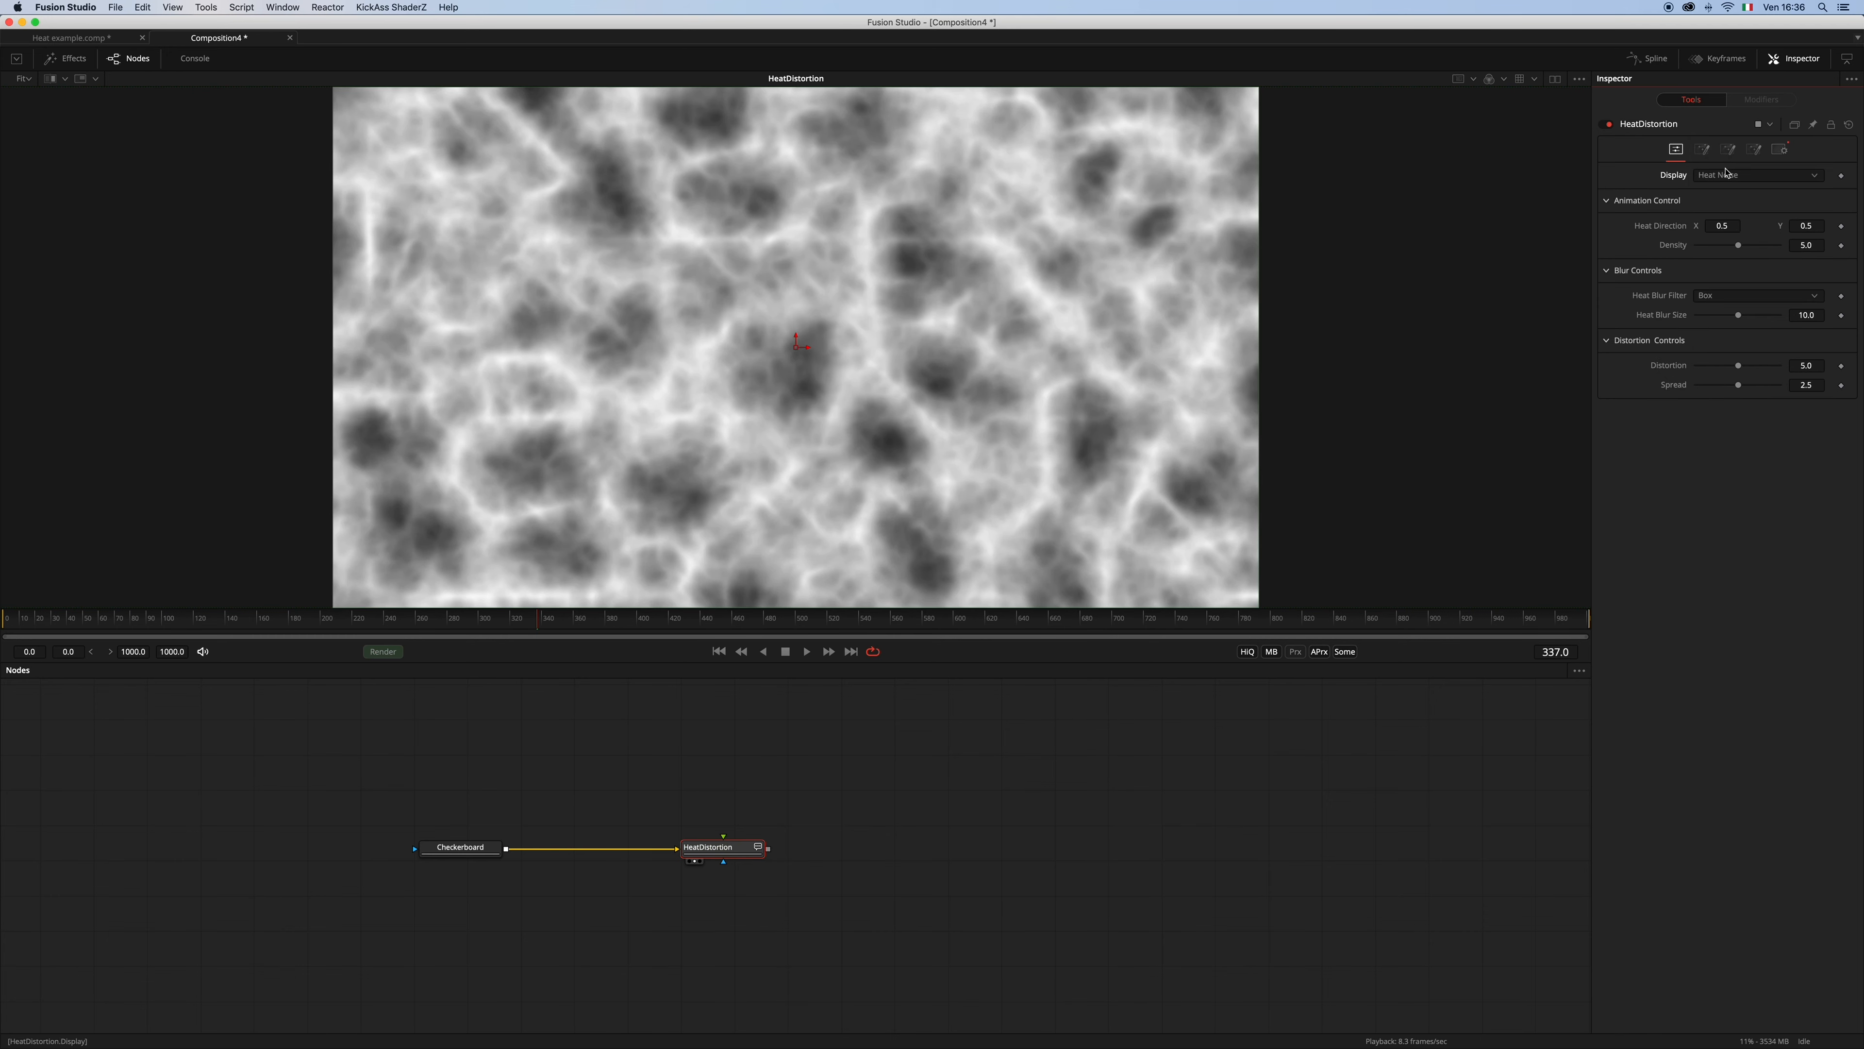
Examine HeatDistortion's Heat Mask settings and return to its main controls
{"action": "left_click", "coordinate": [1751, 156]}
{"action": "right_click", "coordinate": [1752, 154]}
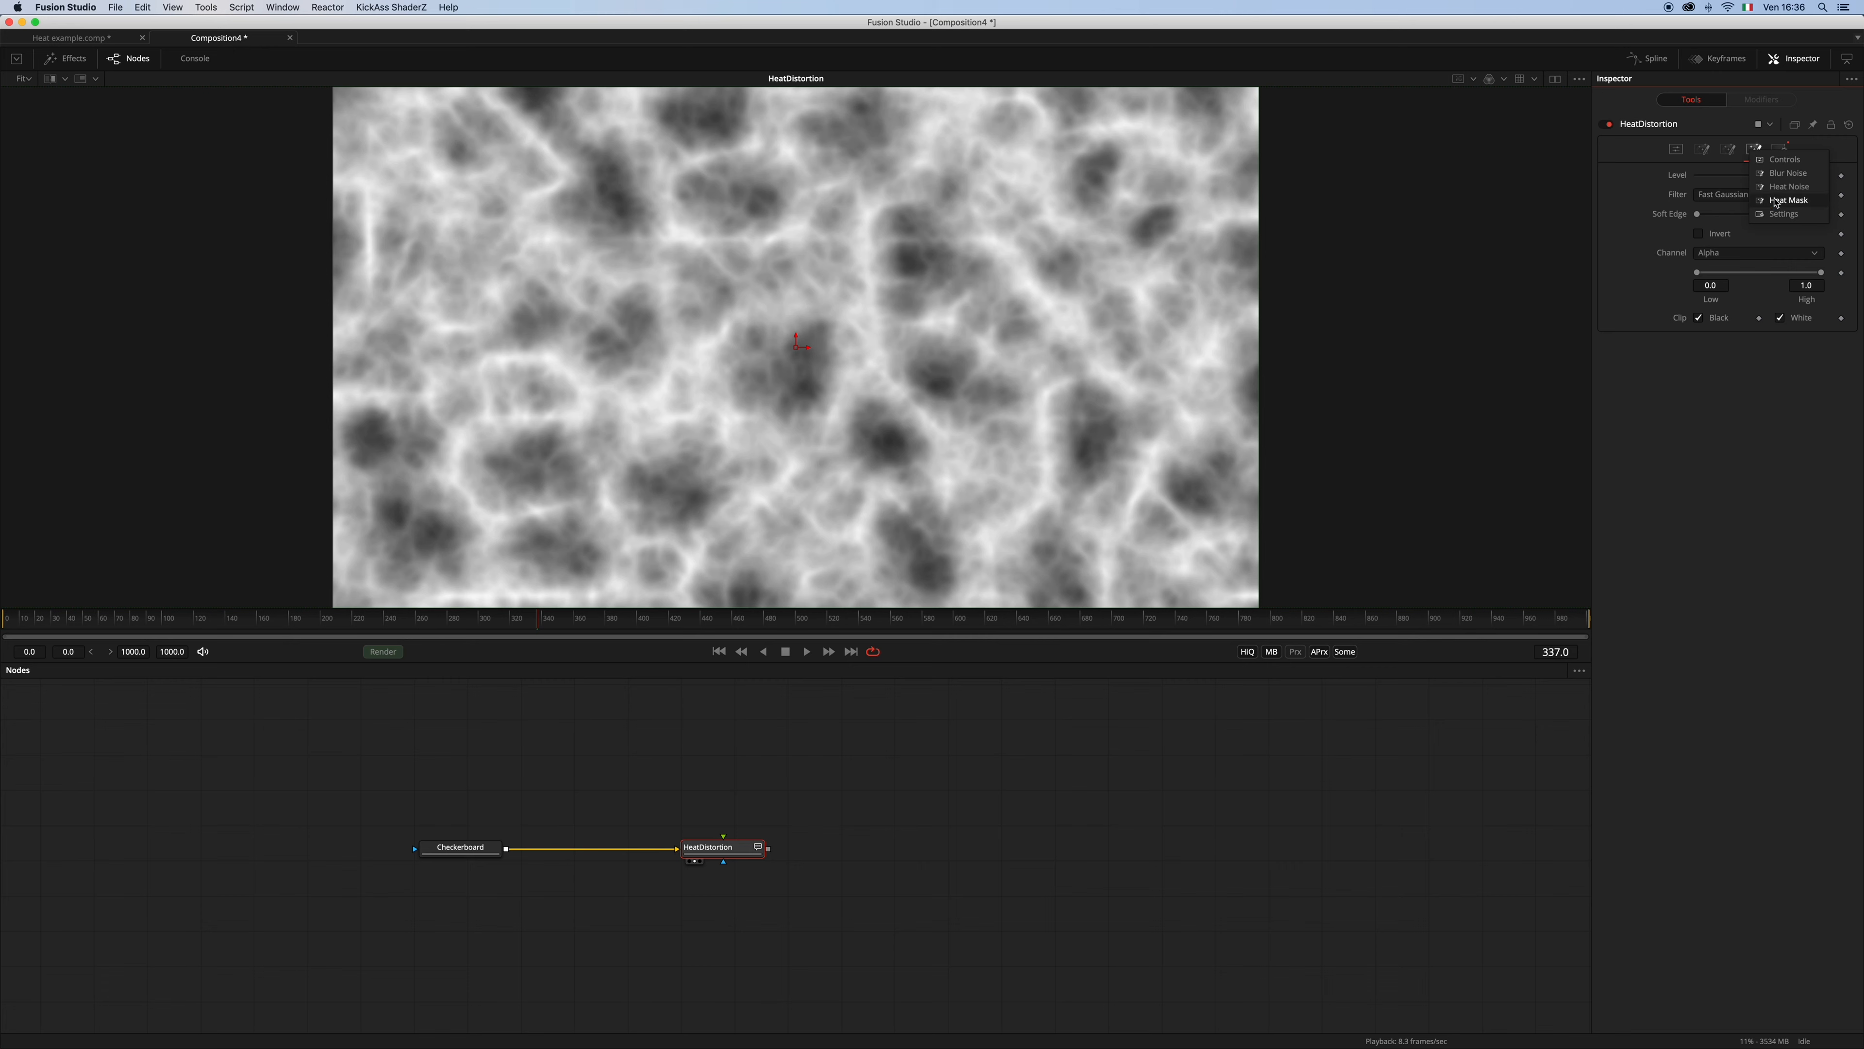
{"action": "left_click", "coordinate": [1780, 159]}
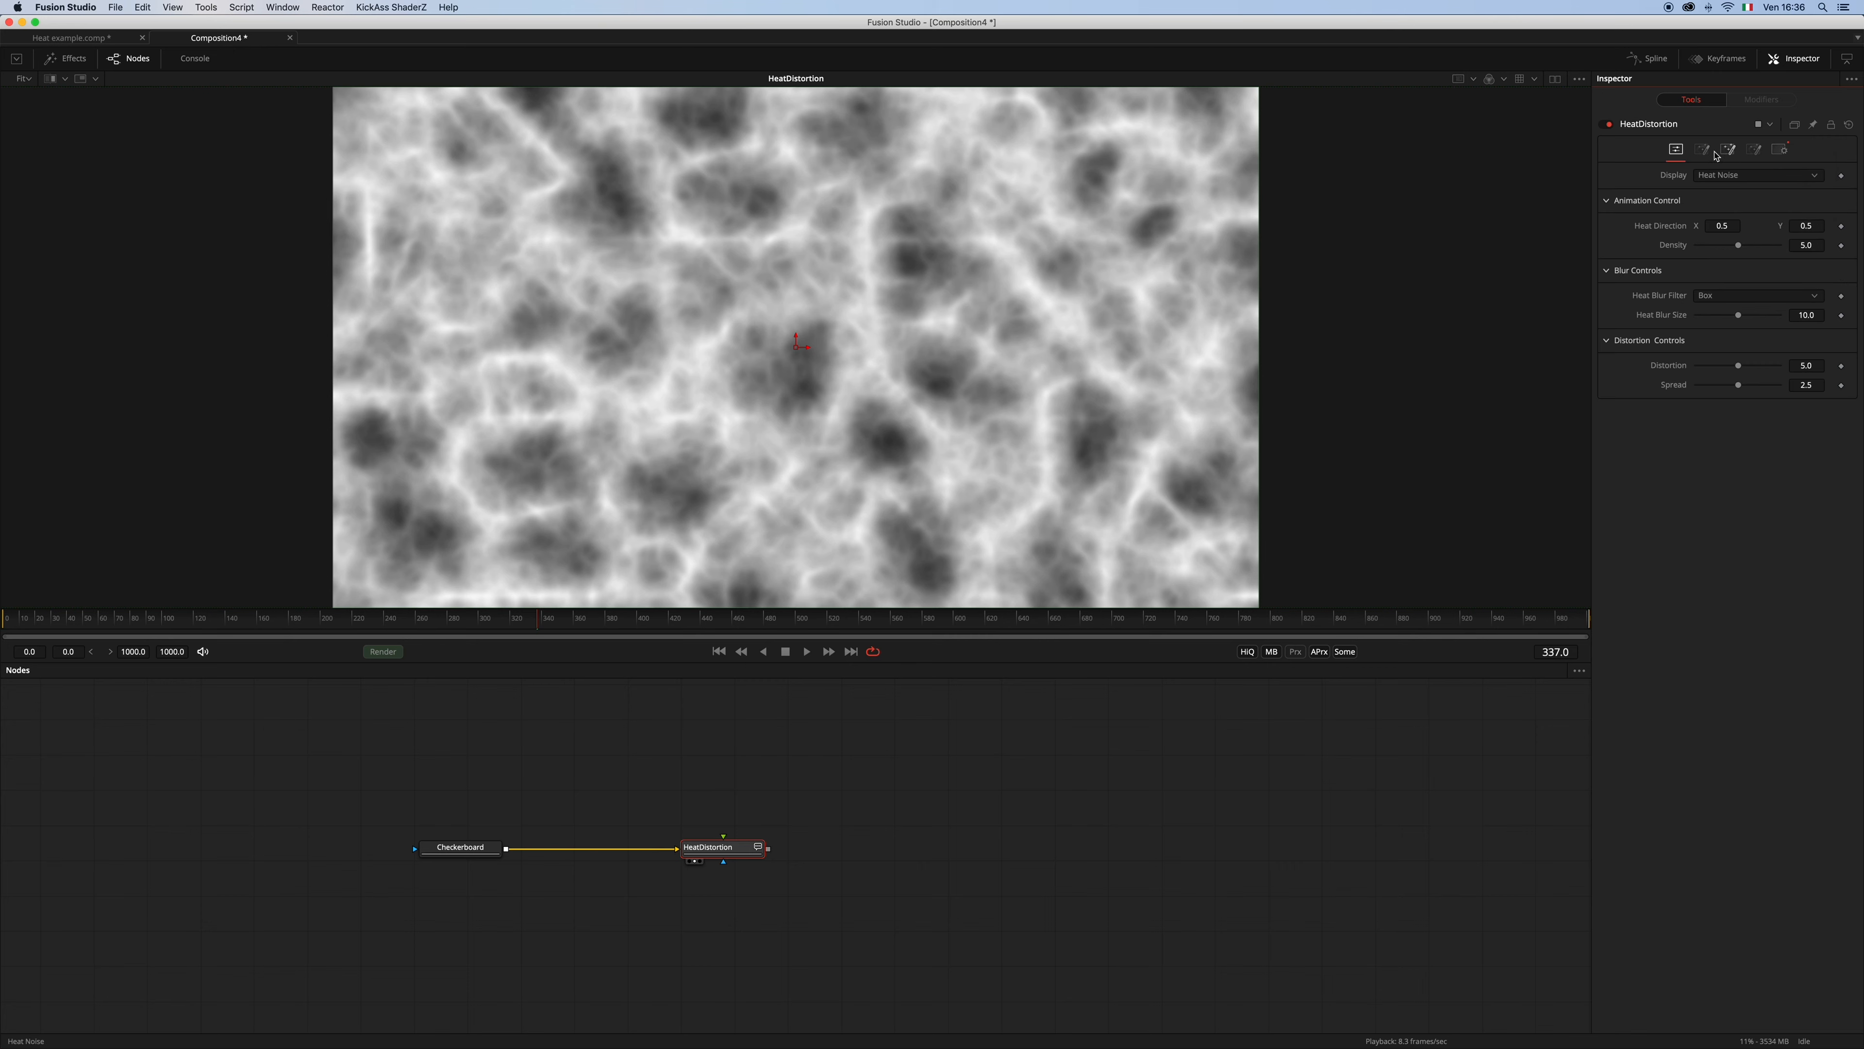